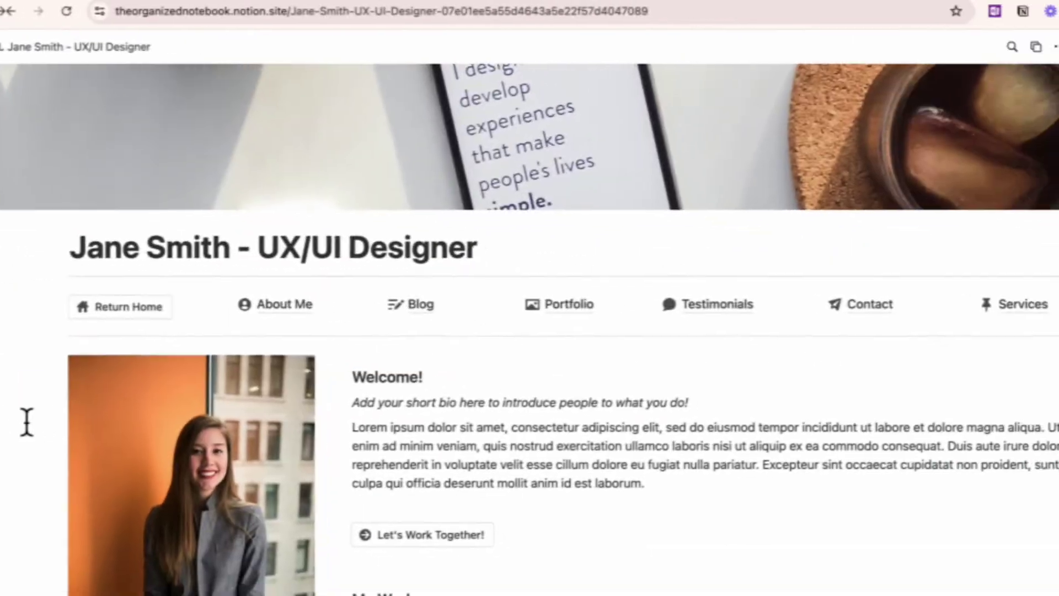
Look through the published portfolio home page from the welcome section down to the testimonials.
scroll(22, 422, "down", 3)
scroll(21, 422, "down", 3)
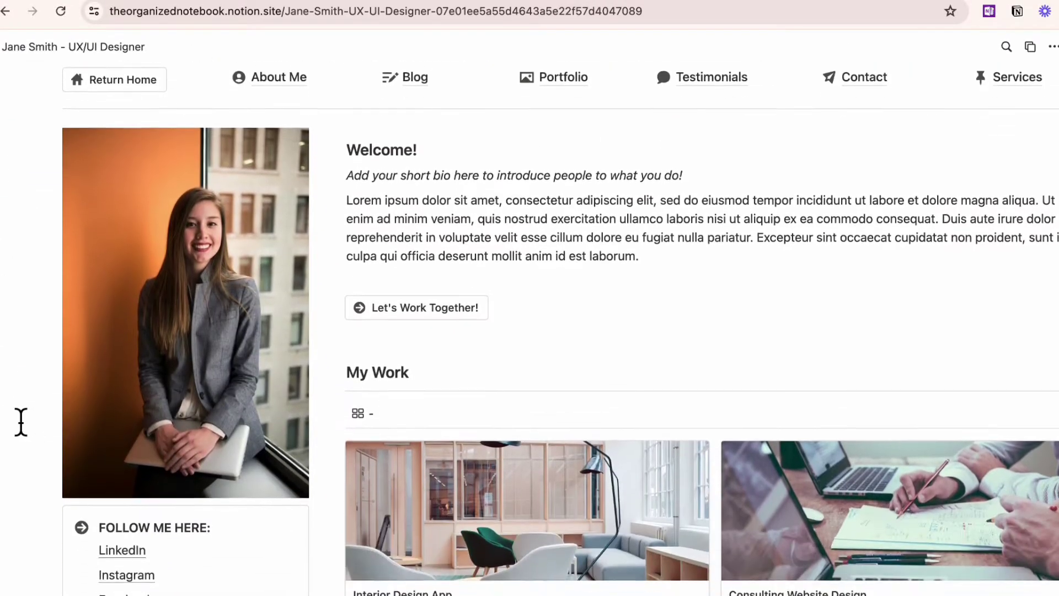
scroll(21, 421, "down", 6)
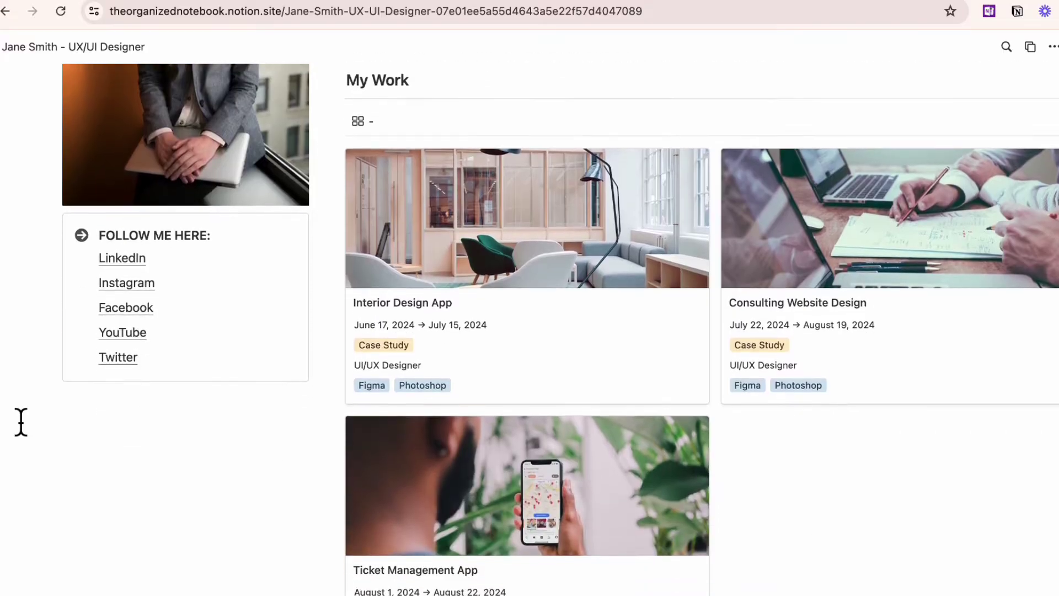
scroll(21, 422, "down", 10)
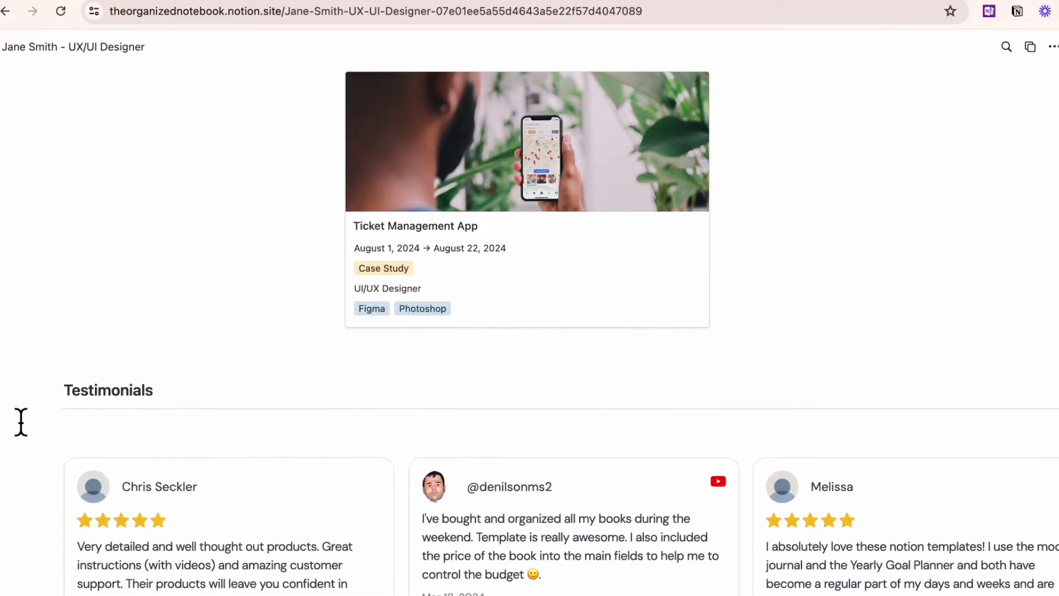
scroll(21, 422, "down", 5)
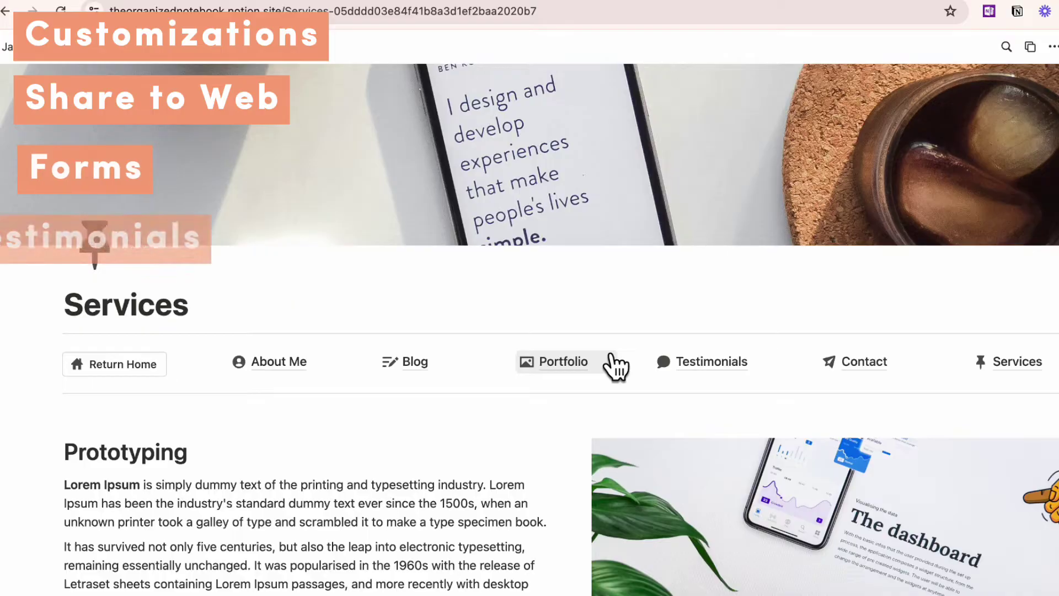
Open the Blog page and view its post "My Design Process & Thoughts".
left_click(413, 365)
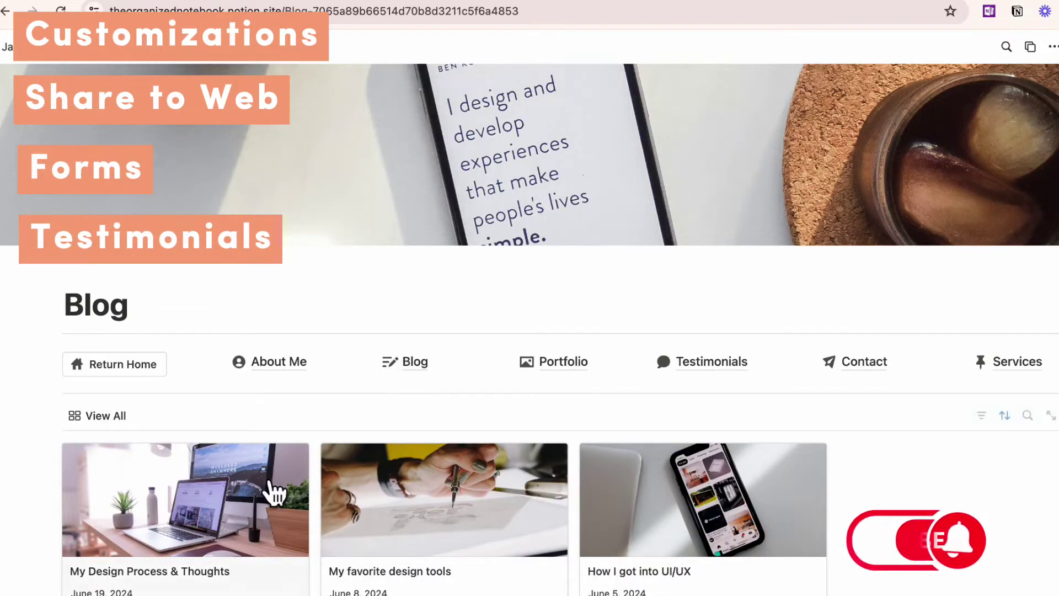
left_click(255, 499)
scroll(253, 504, "down", 2)
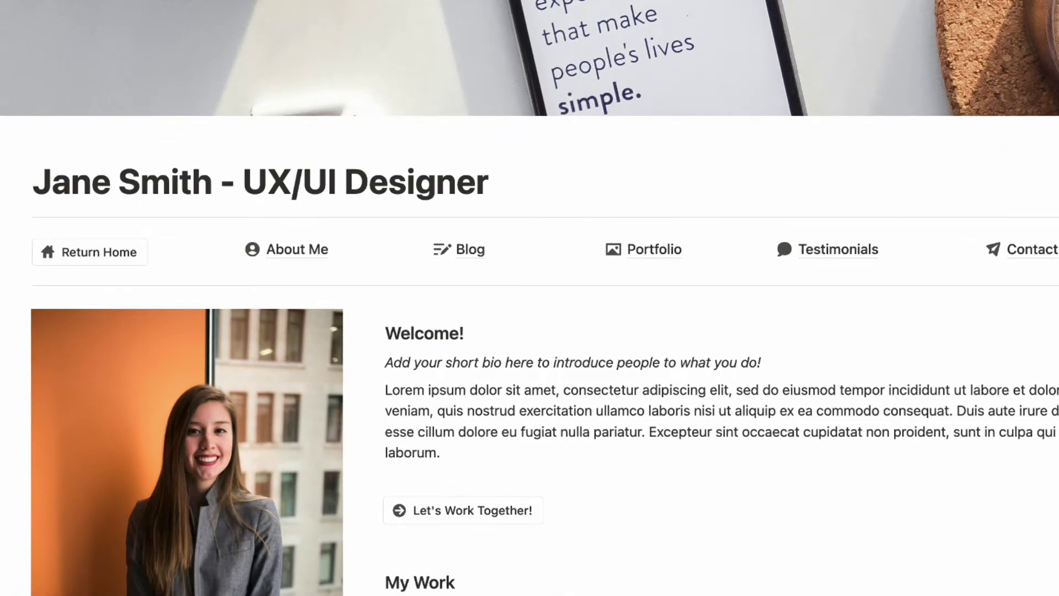
Follow the home page's "Let's Work Together!" link to the Contact form and return to the home page.
scroll(529, 297, "down", 3)
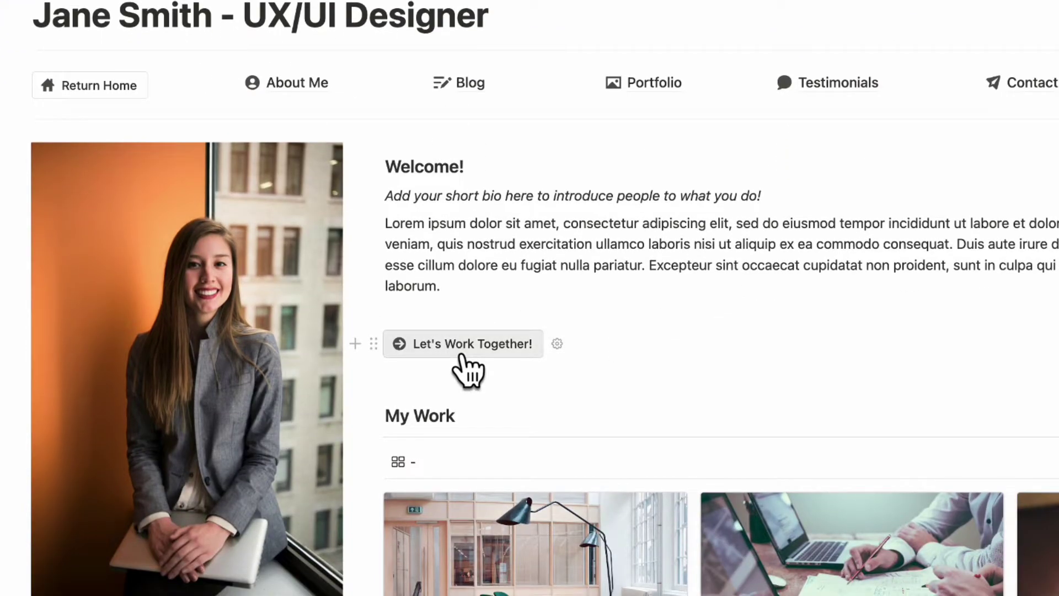
left_click(462, 355)
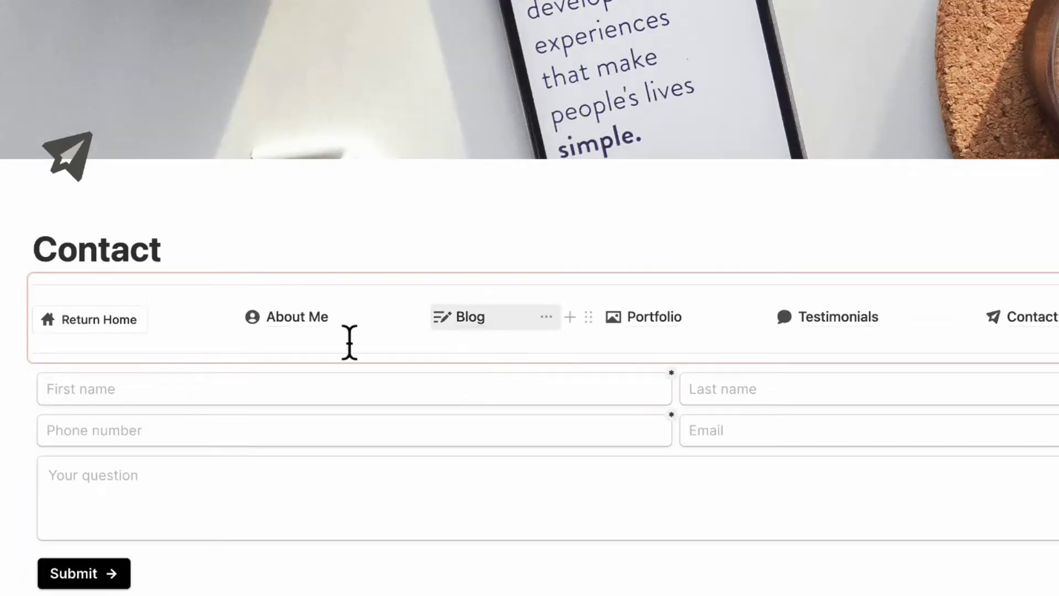
left_click(100, 326)
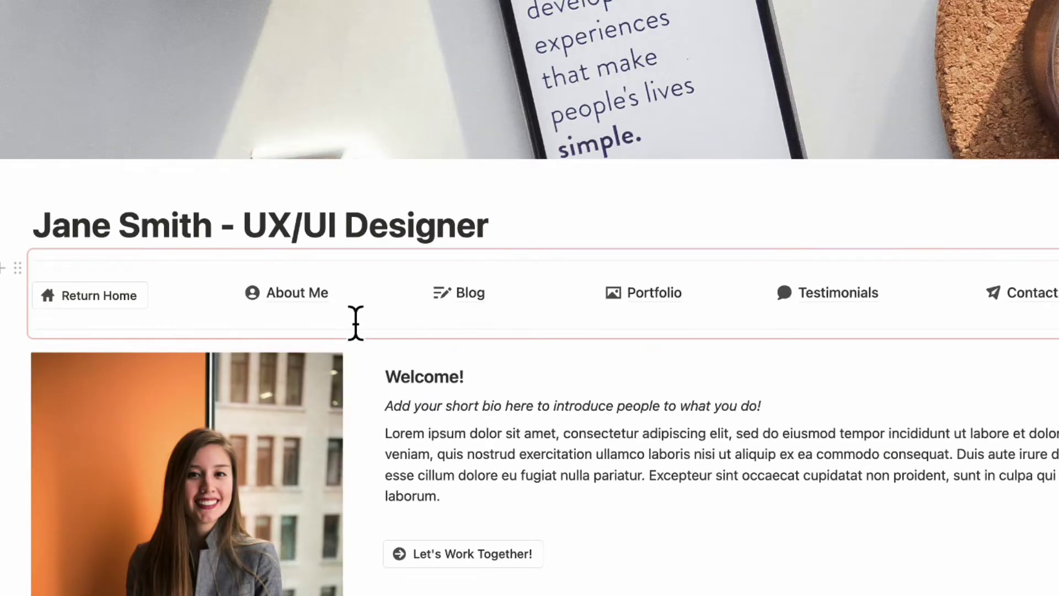
Open the Interior Design App project under My Work, review its case study content, and close it.
scroll(361, 325, "down", 10)
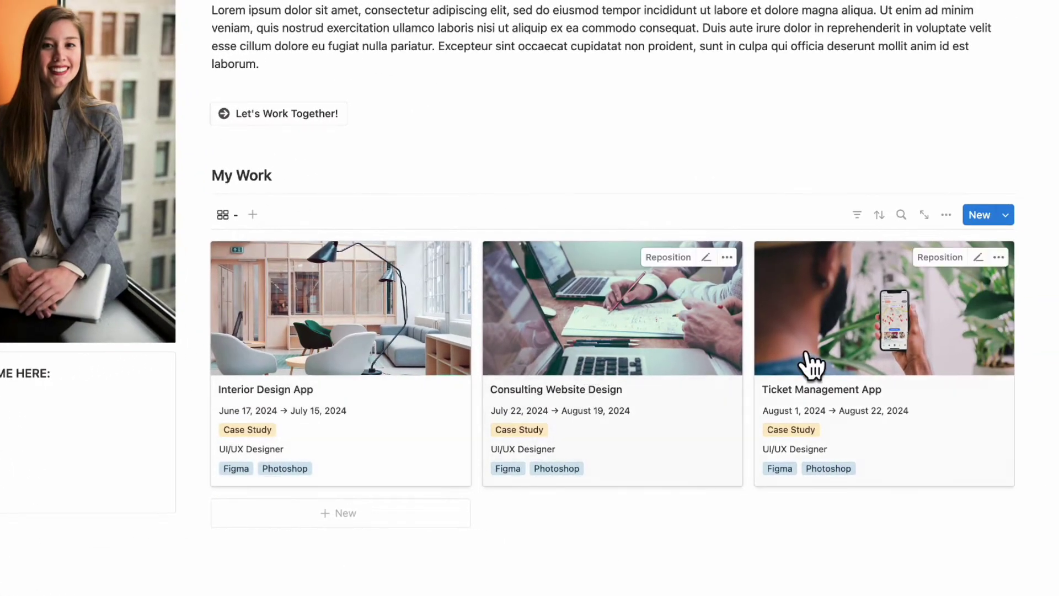
left_click(433, 386)
scroll(453, 380, "down", 5)
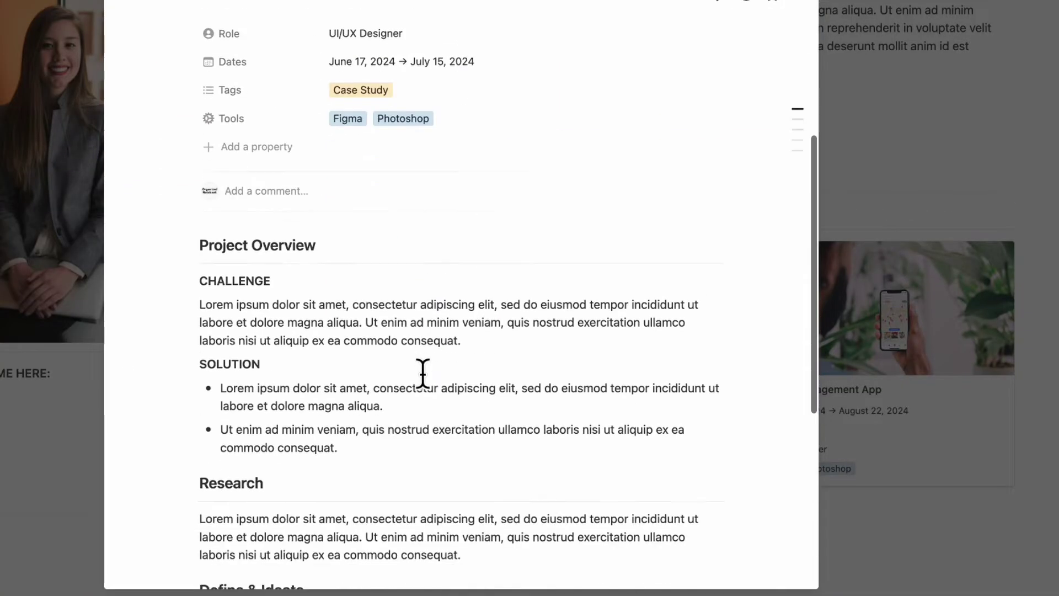
left_click(888, 160)
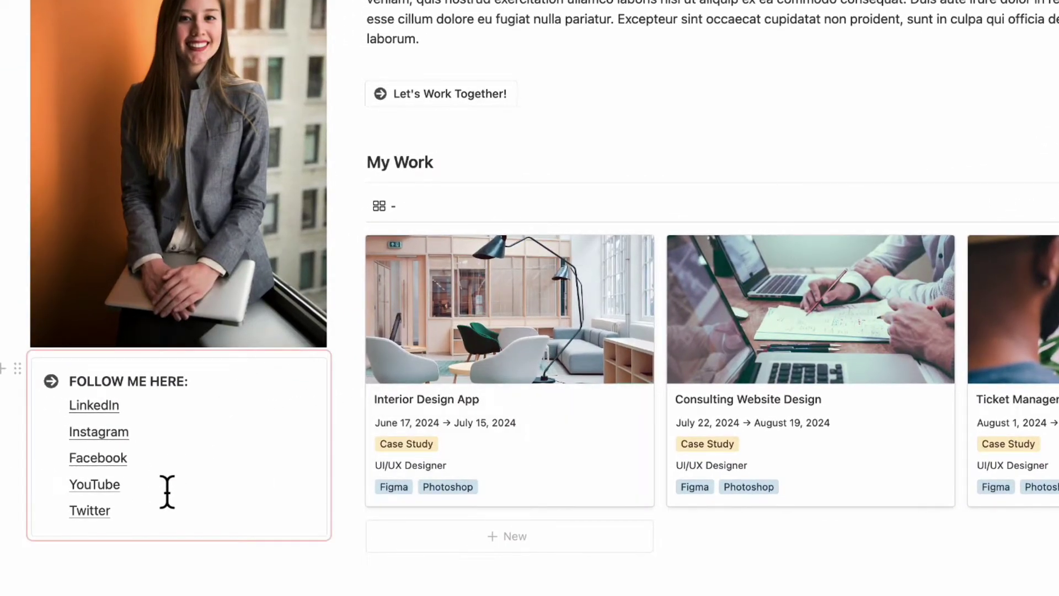
Review the home page testimonials, and visit the About Me, Blog, Portfolio, Testimonials, Contact and Services pages.
scroll(167, 490, "down", 10)
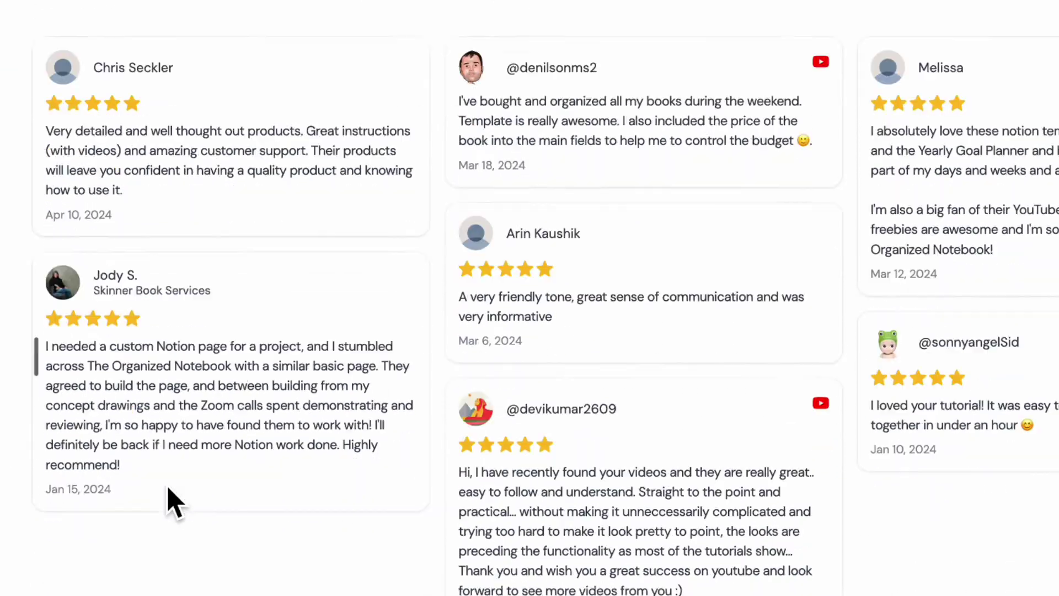
scroll(168, 489, "down", 6)
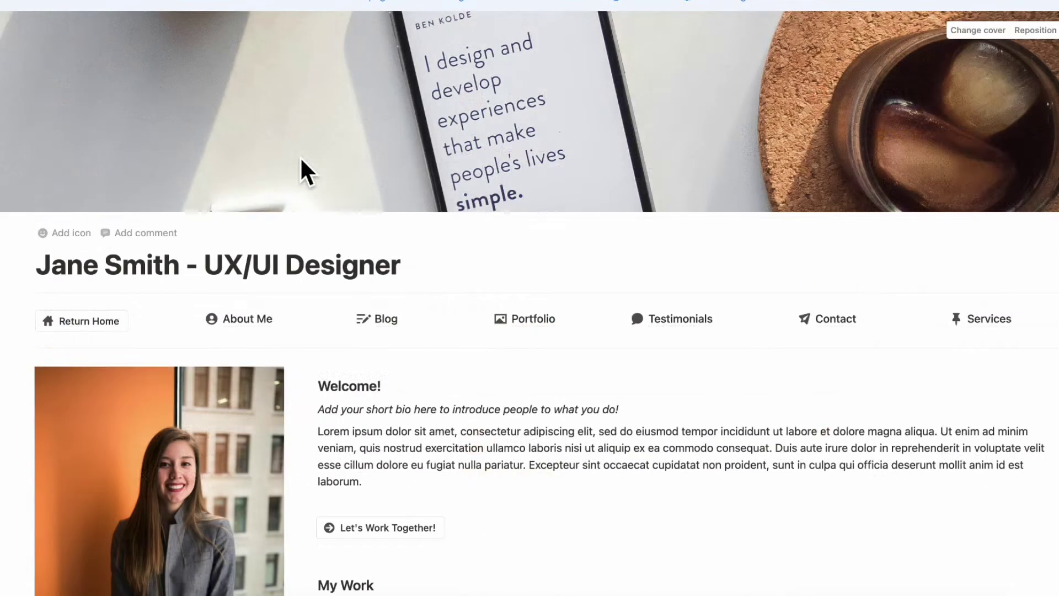
left_click(251, 320)
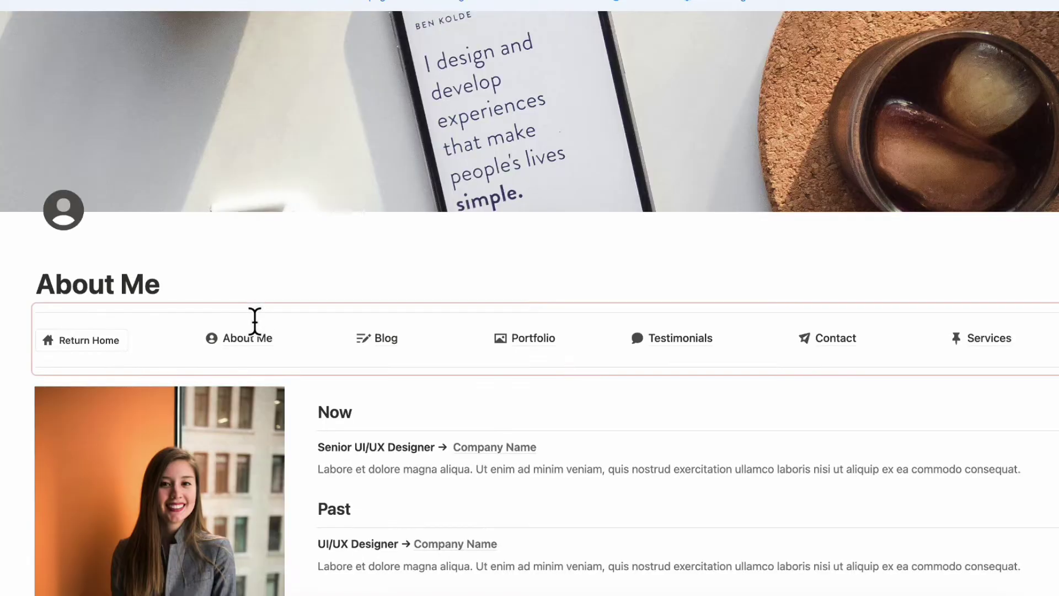
left_click(383, 342)
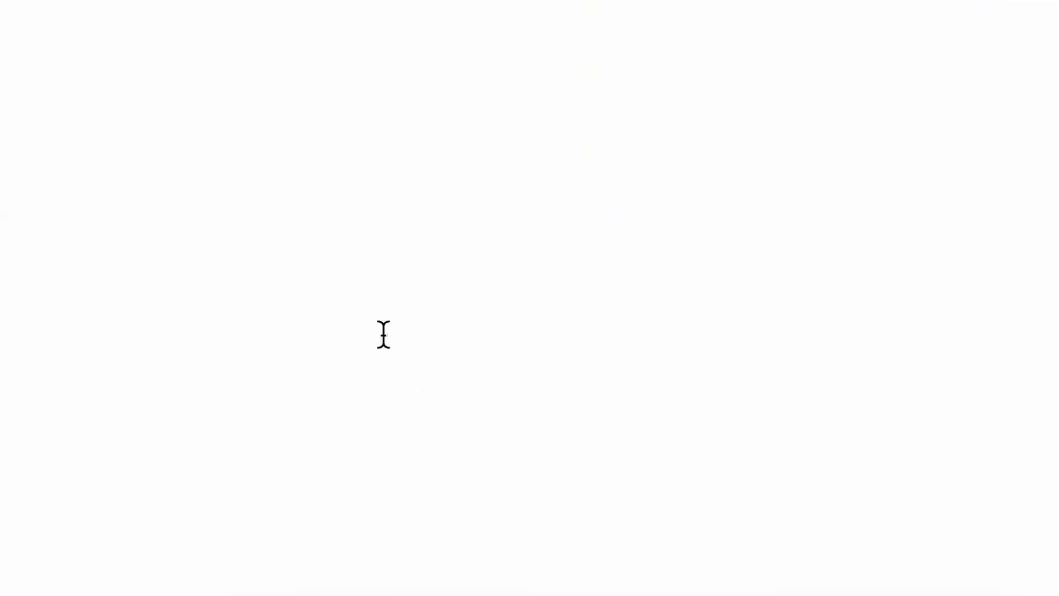
left_click(535, 339)
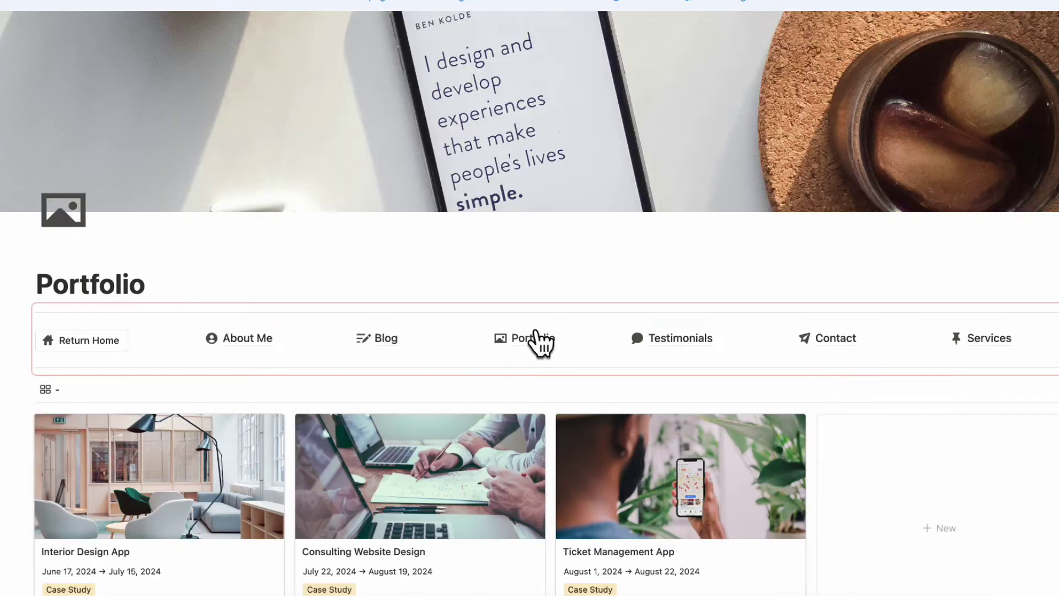
left_click(687, 347)
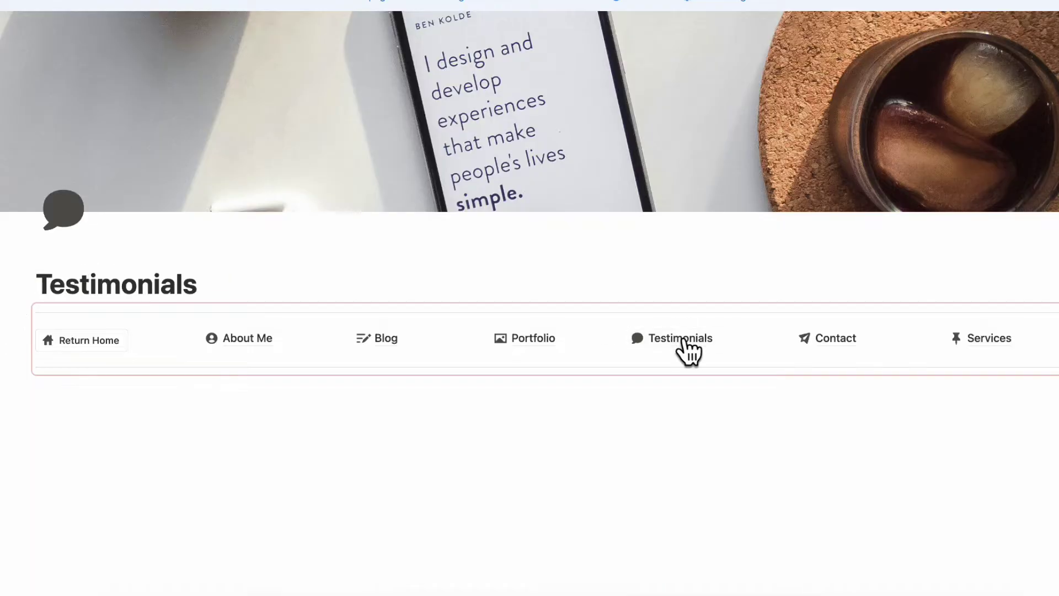
left_click(845, 346)
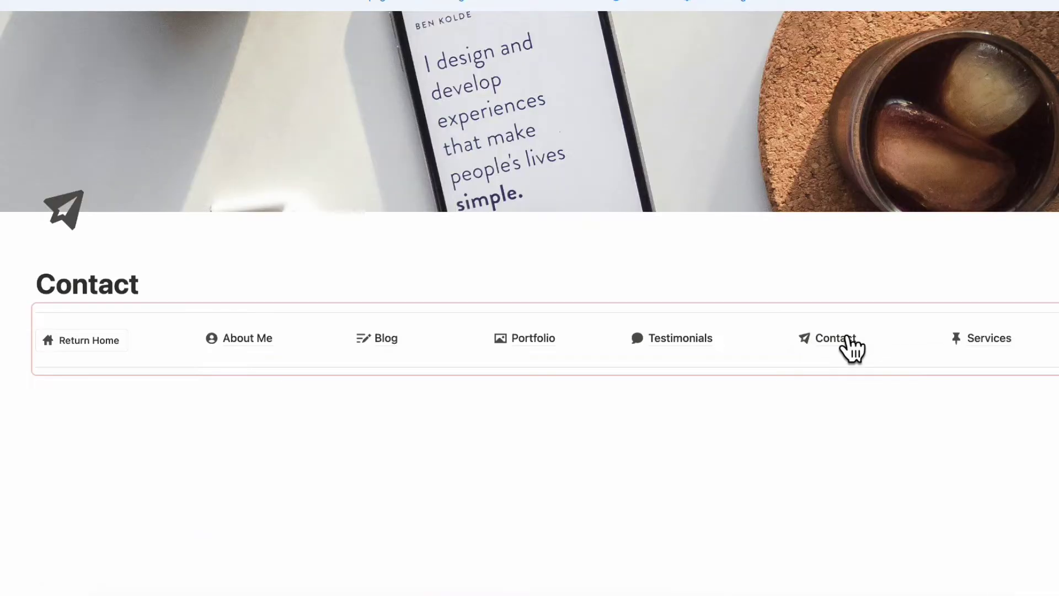
left_click(995, 342)
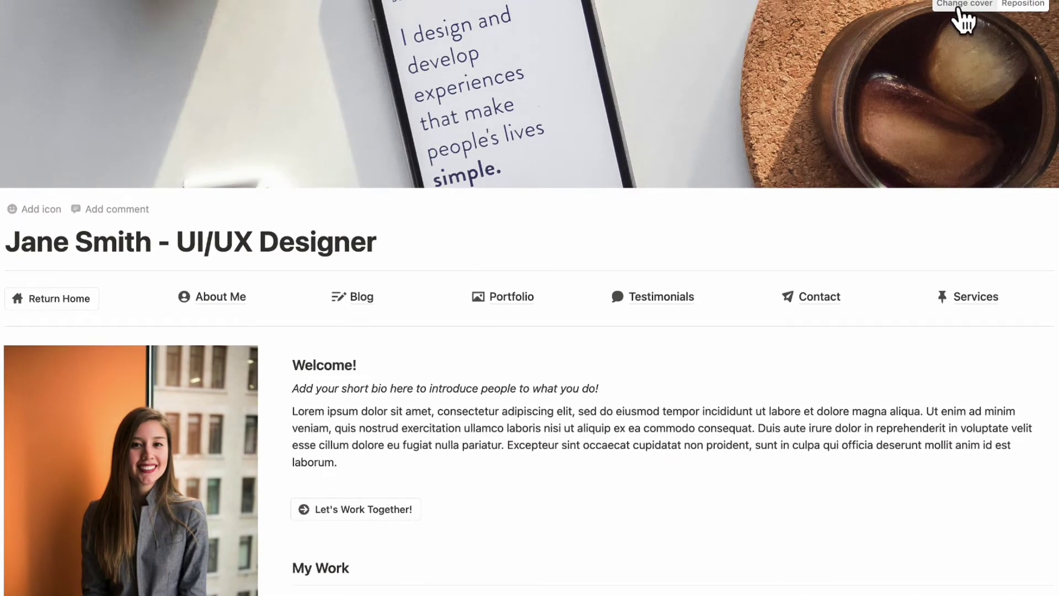
View the home page's cover image options without changing the cover, and highlight the name and job title in the page title.
left_click(963, 6)
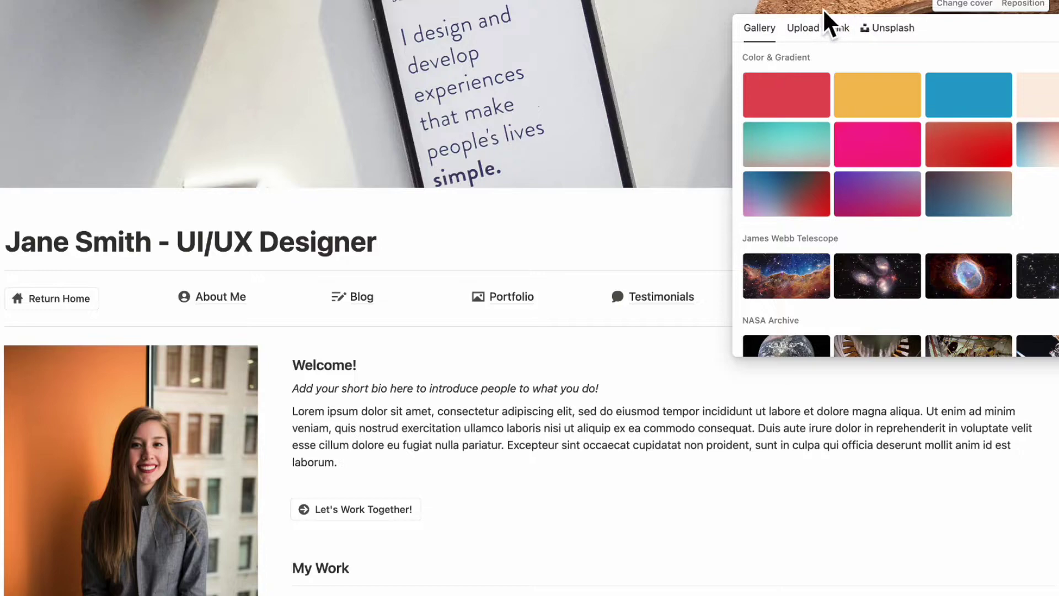
left_click(515, 175)
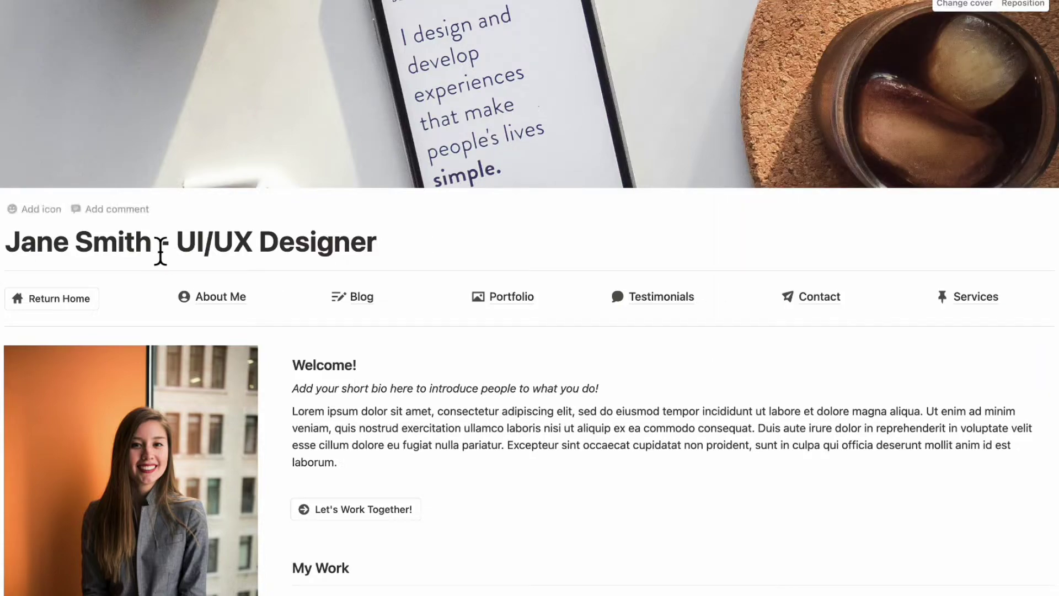
left_click_drag(159, 251, 10, 251)
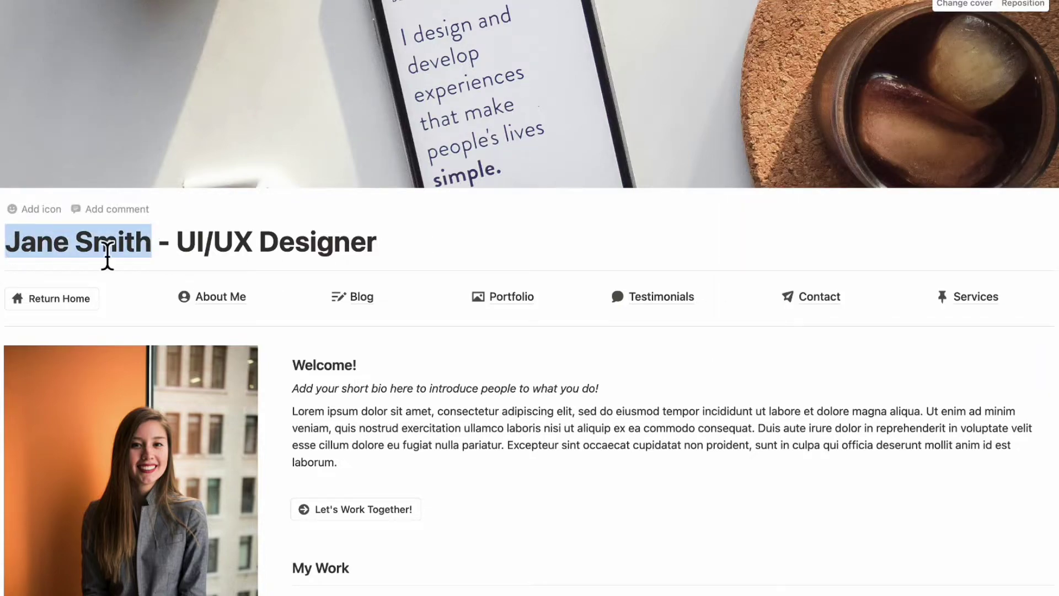
left_click_drag(177, 245, 405, 244)
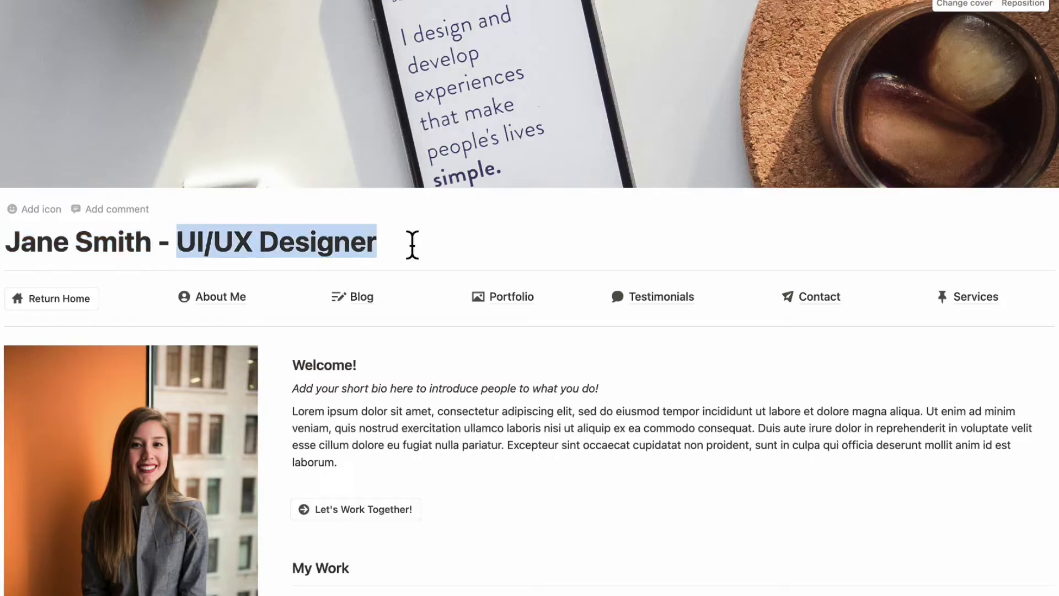
Delete the placeholder bio text under the Welcome! heading and undo the deletion.
scroll(429, 205, "down", 5)
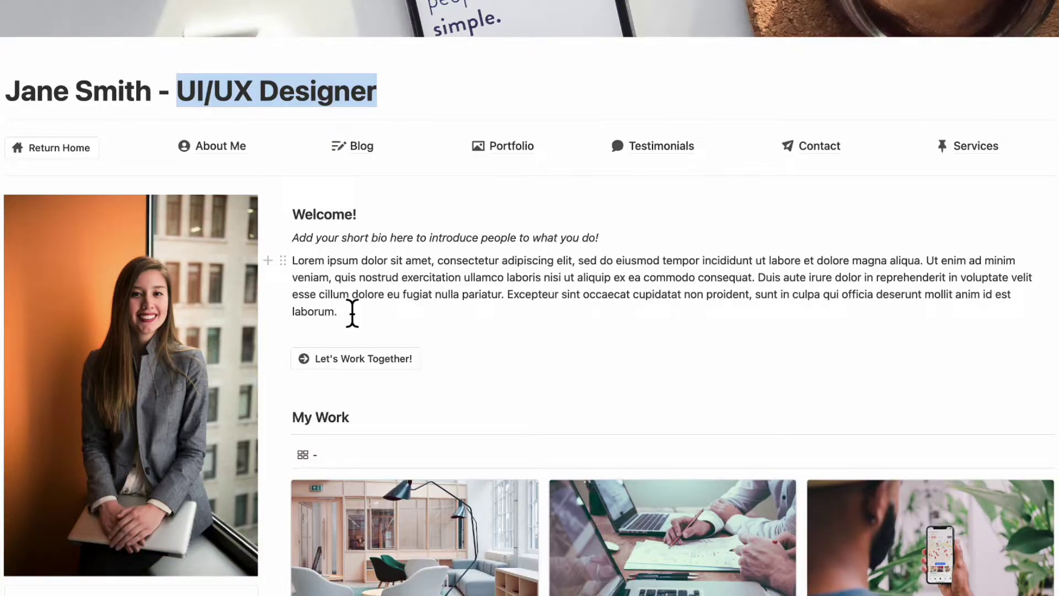
left_click_drag(352, 313, 298, 248)
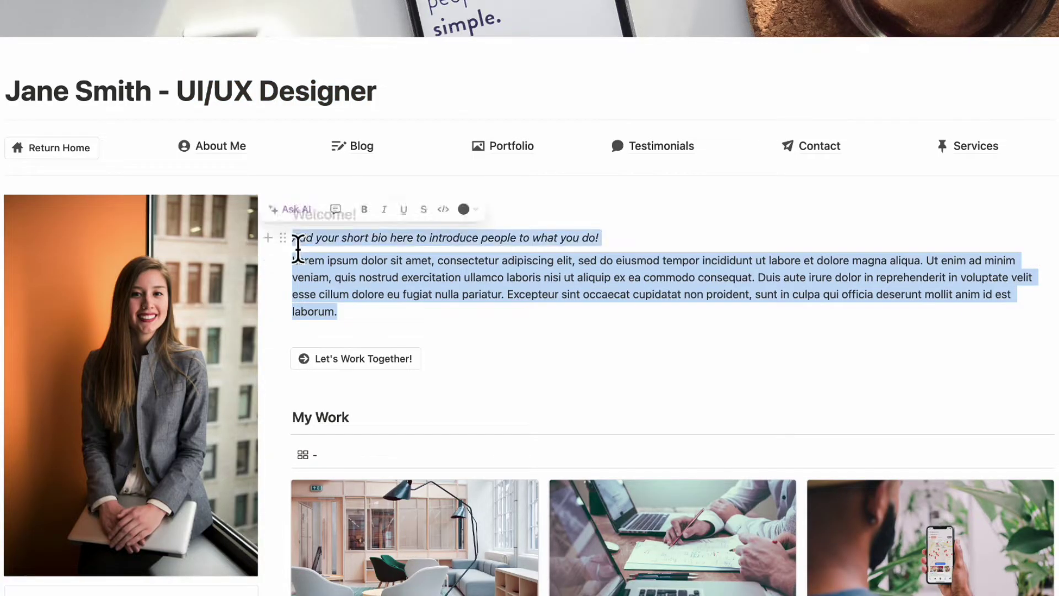
key("BackSpace")
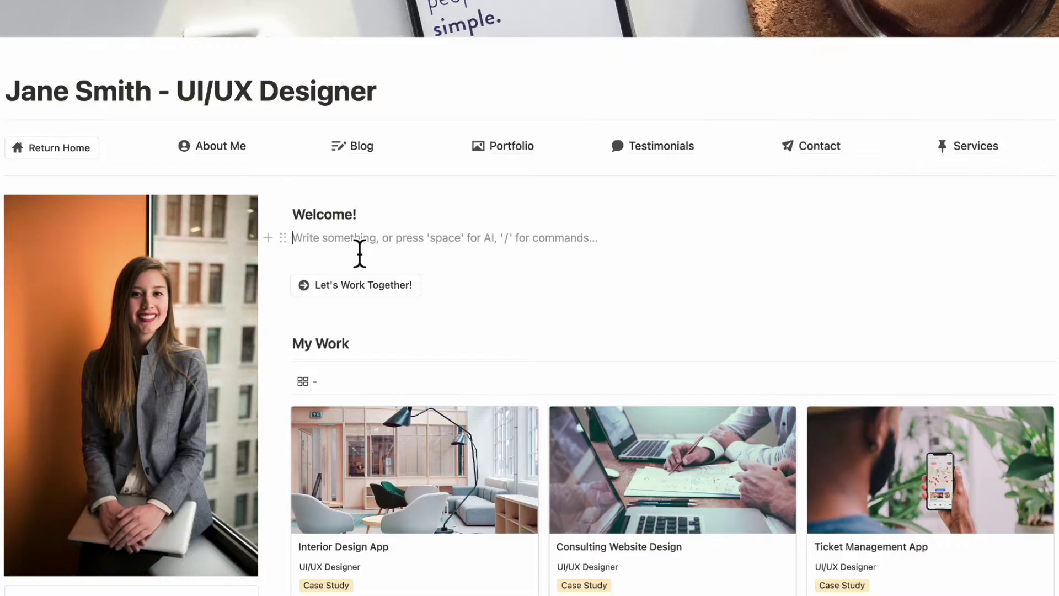
key("ctrl+z")
Inspect the "Let's Work Together!" button's label and action settings, and close them without changes.
scroll(430, 389, "down", 2)
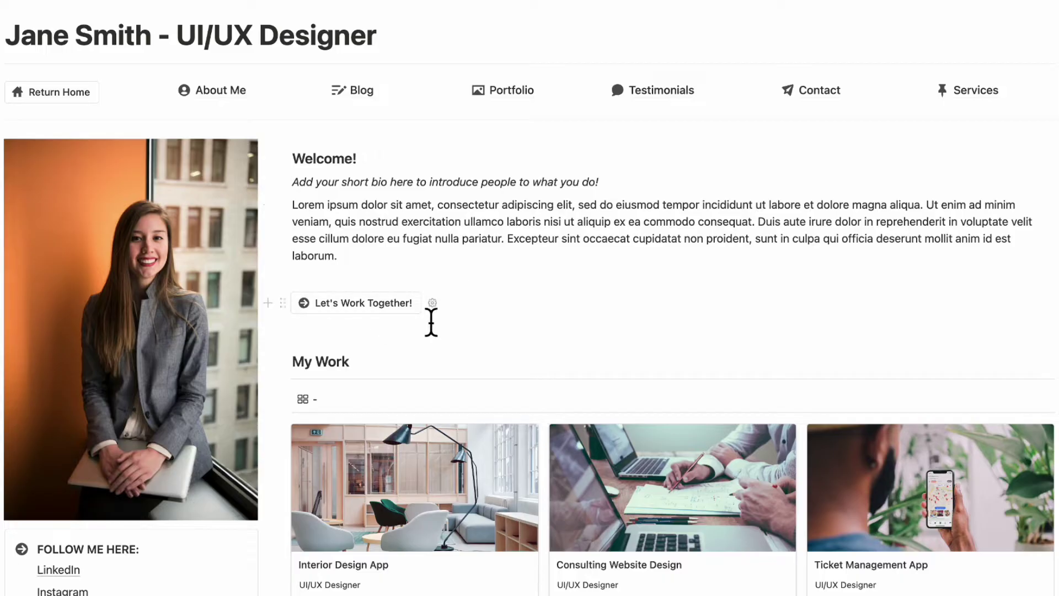
left_click(432, 303)
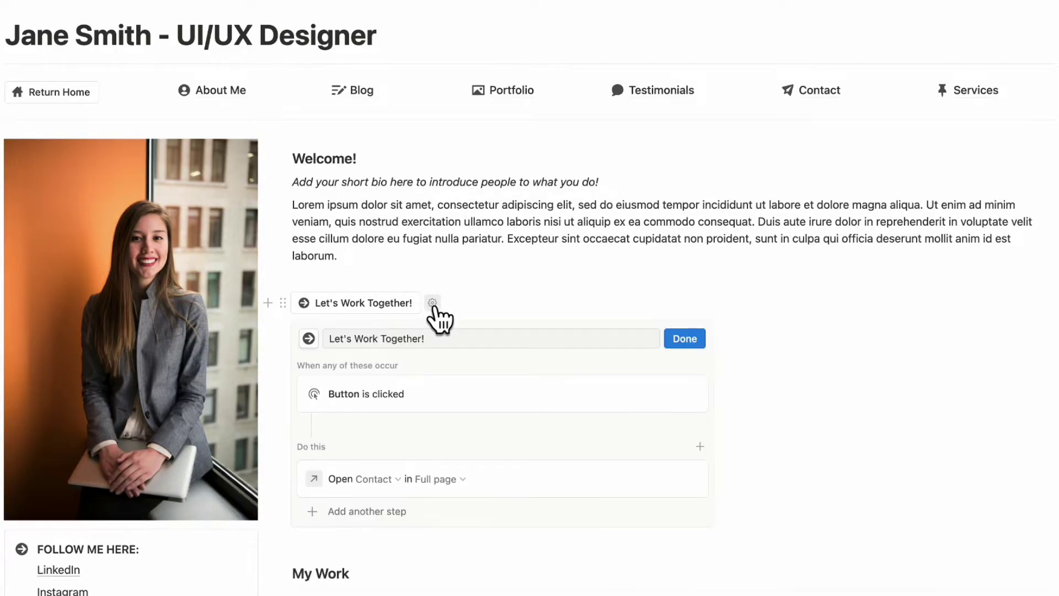
left_click_drag(335, 346, 474, 348)
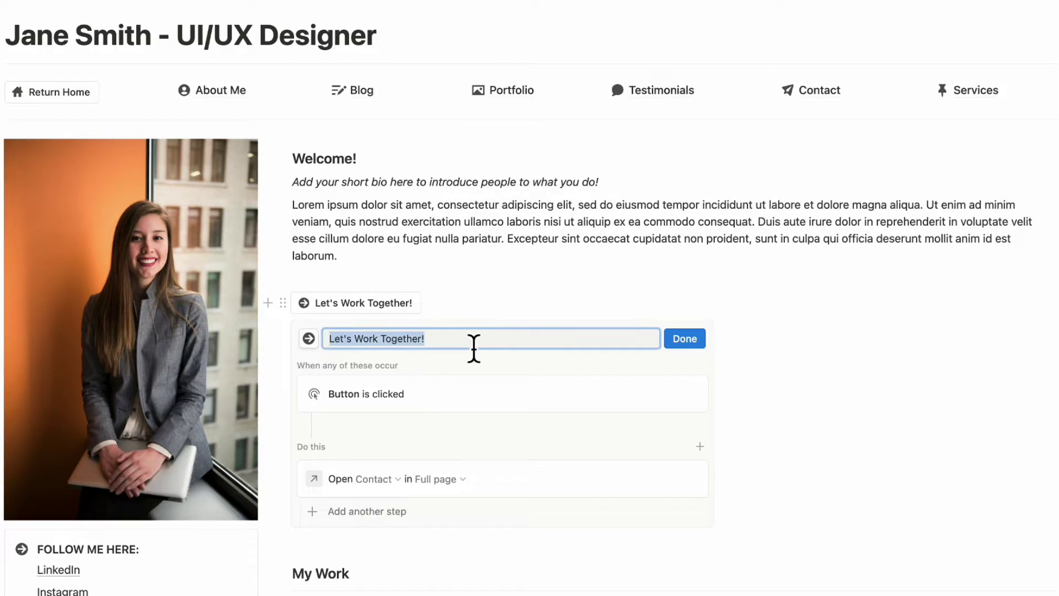
left_click(684, 338)
Examine the Interior Design App project's properties and its sections from Project Overview to Reflection, and close the project.
scroll(687, 354, "down", 3)
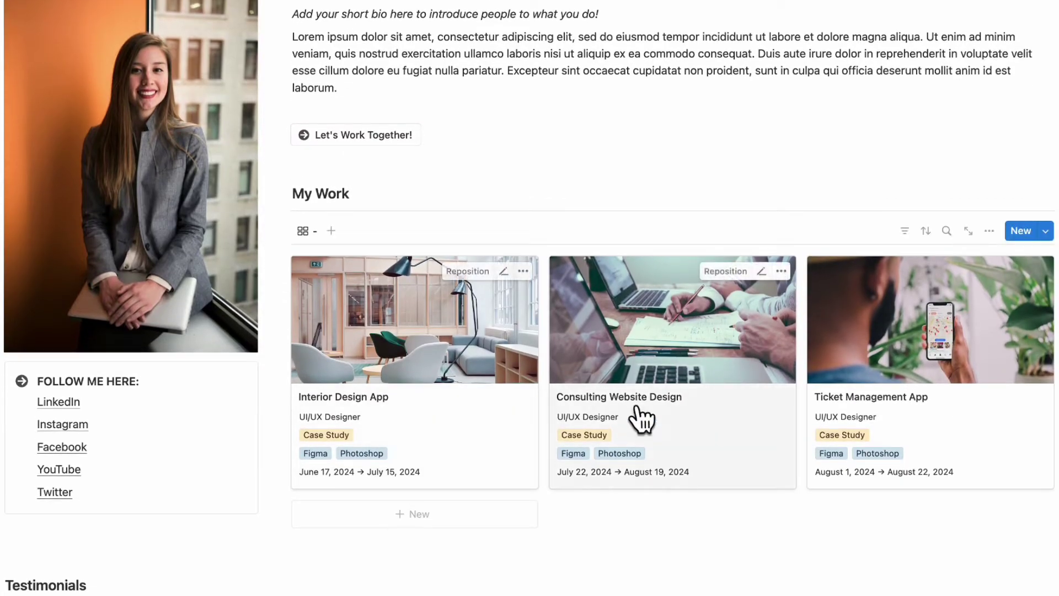
left_click(511, 429)
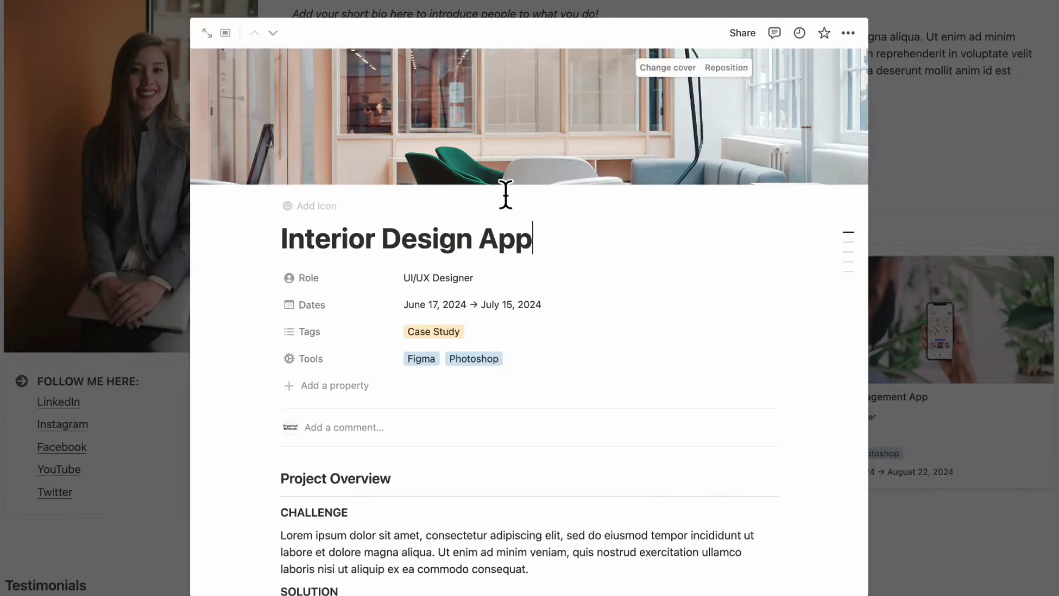
scroll(638, 198, "down", 3)
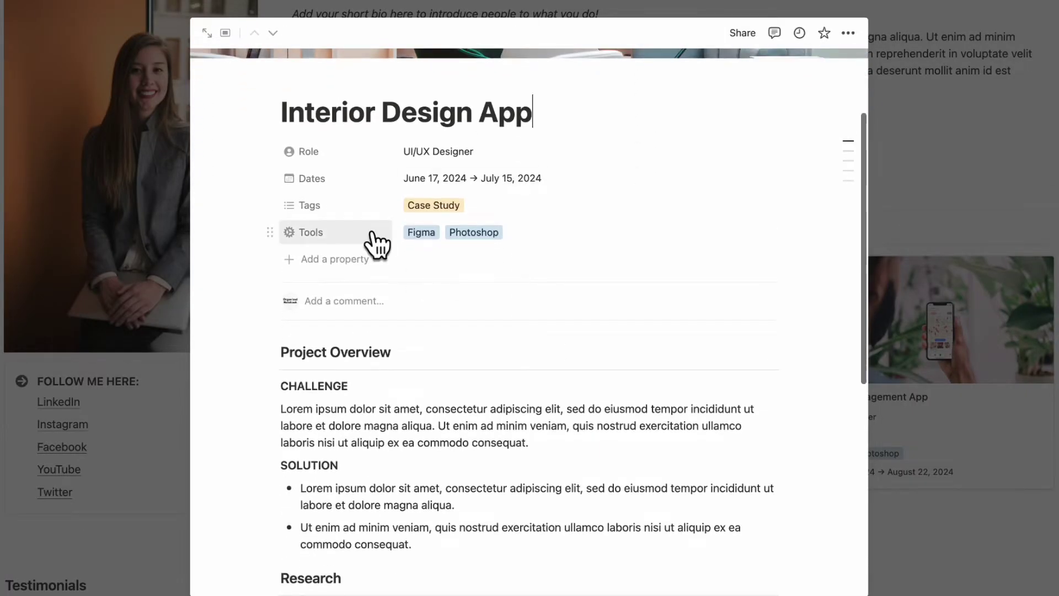
scroll(390, 220, "down", 10)
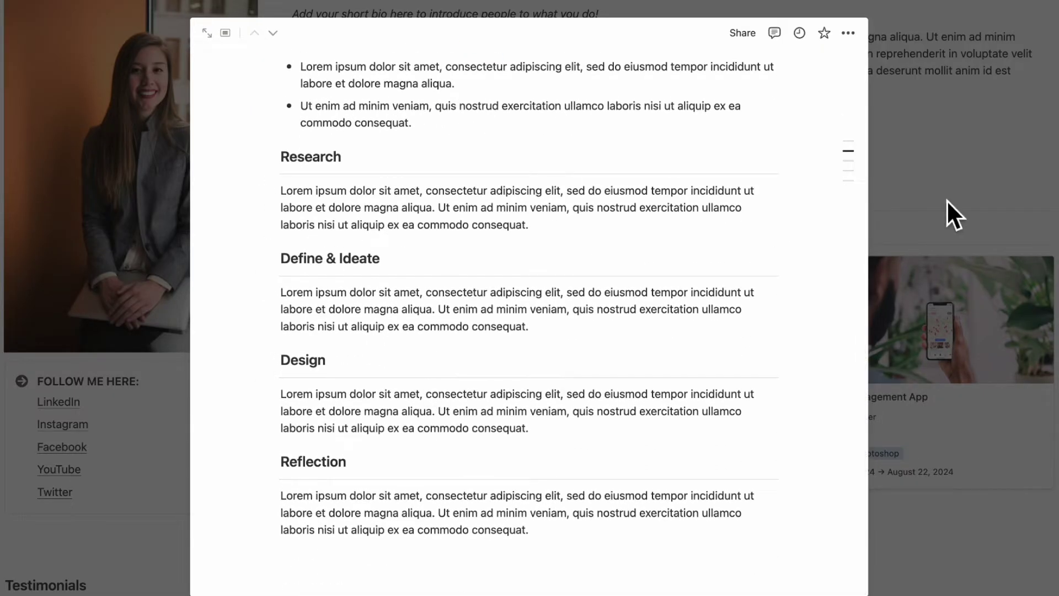
left_click(952, 189)
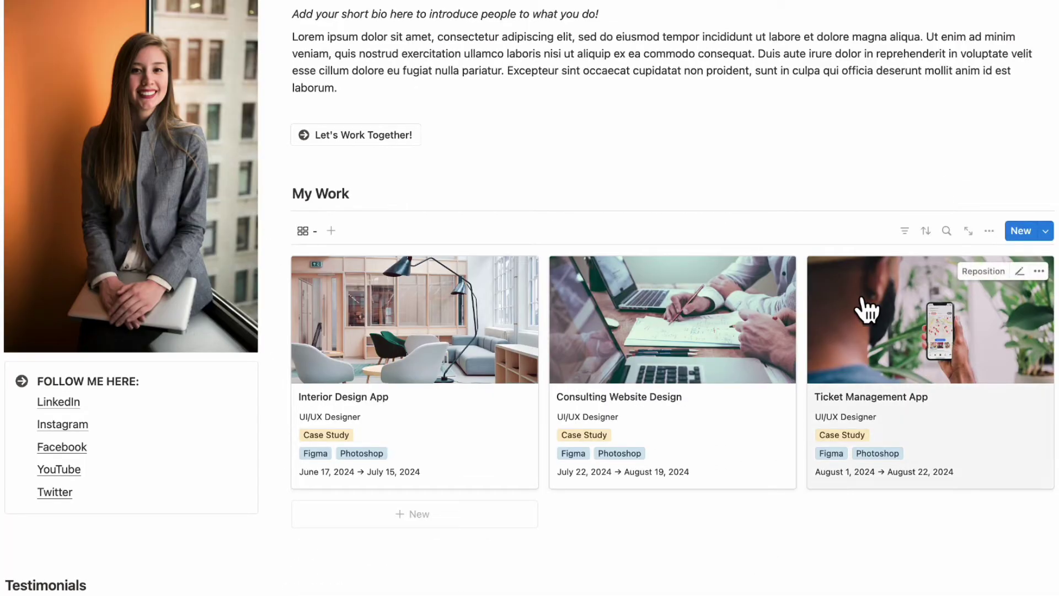
Hide the Tools property in the My Work gallery, show it again, and move it back above Dates.
left_click(989, 231)
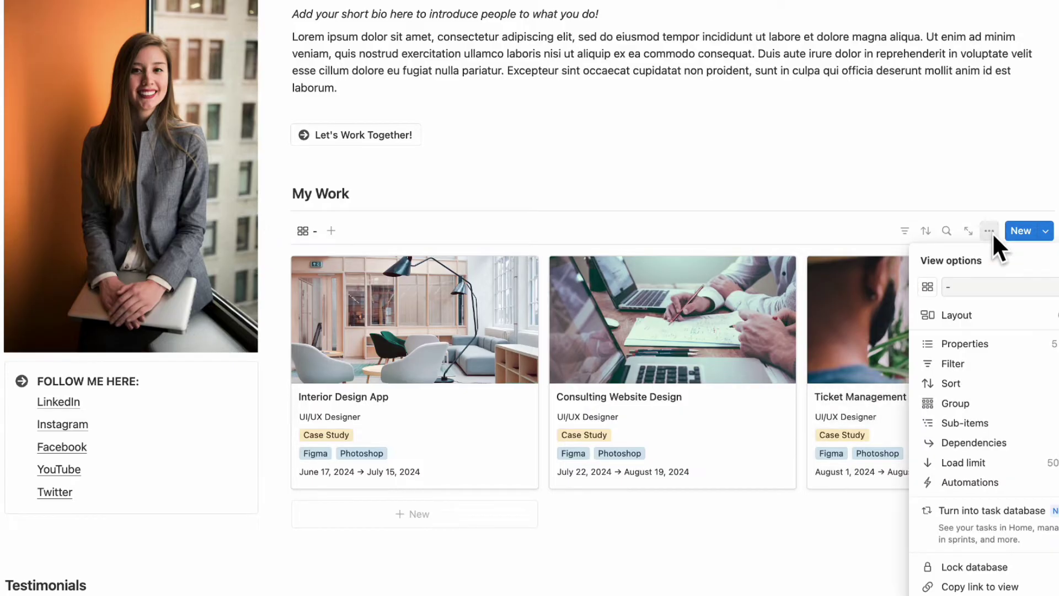
left_click(1001, 344)
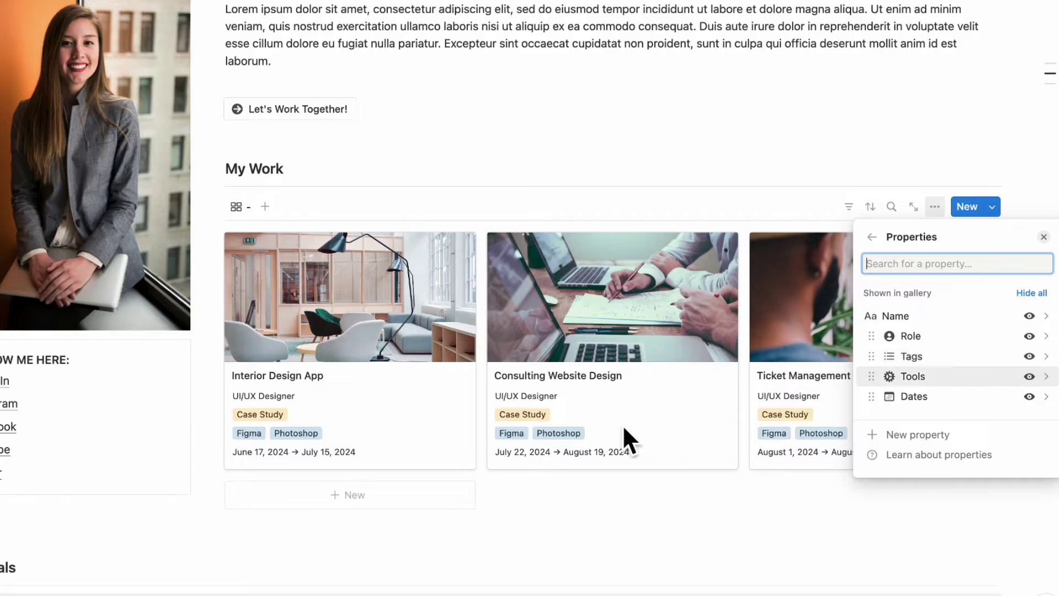
left_click(1029, 376)
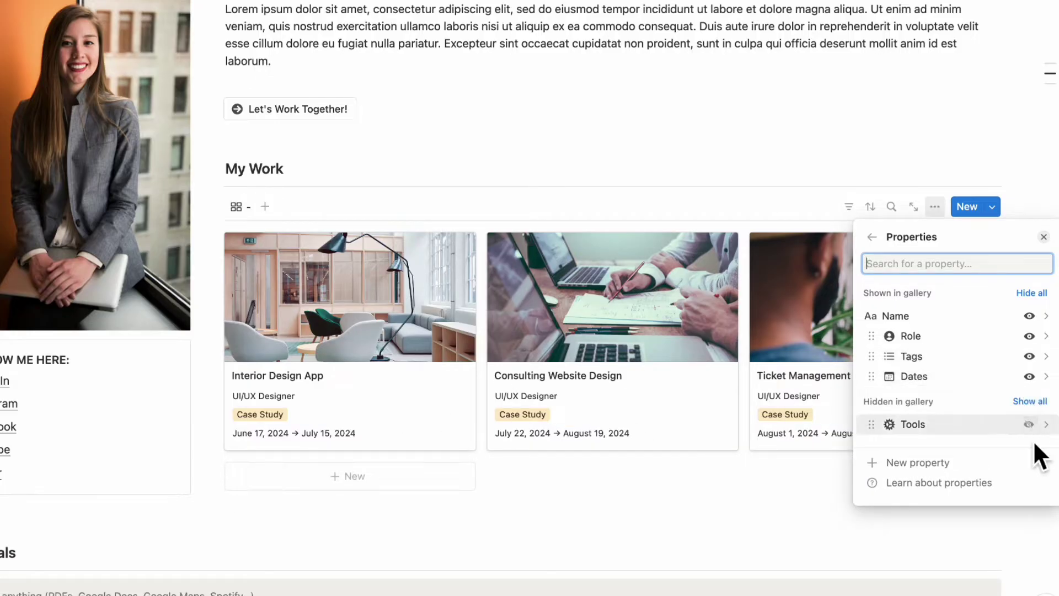
left_click(1029, 424)
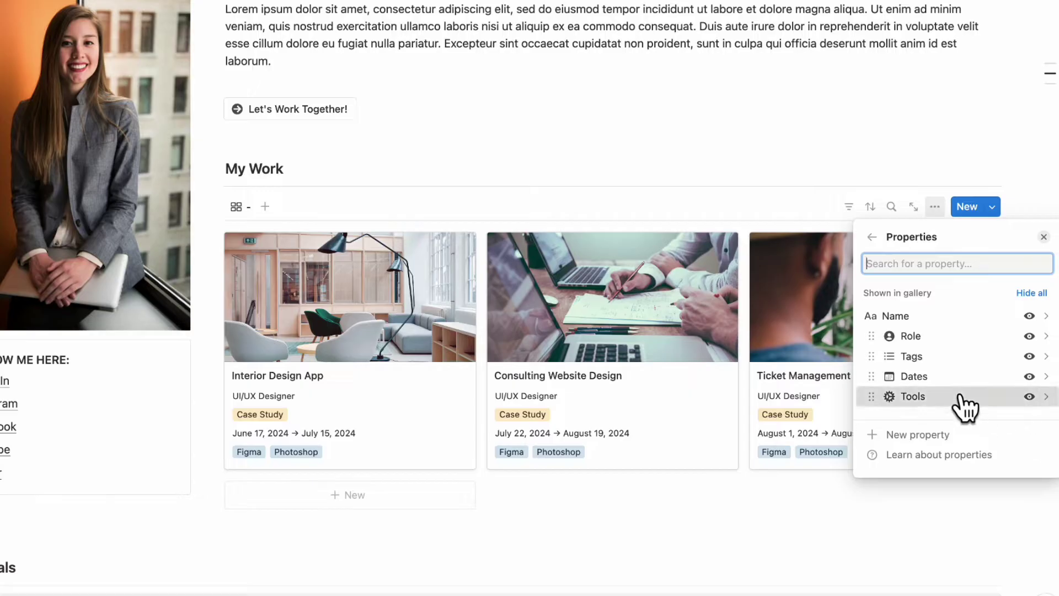
left_click_drag(964, 407, 962, 394)
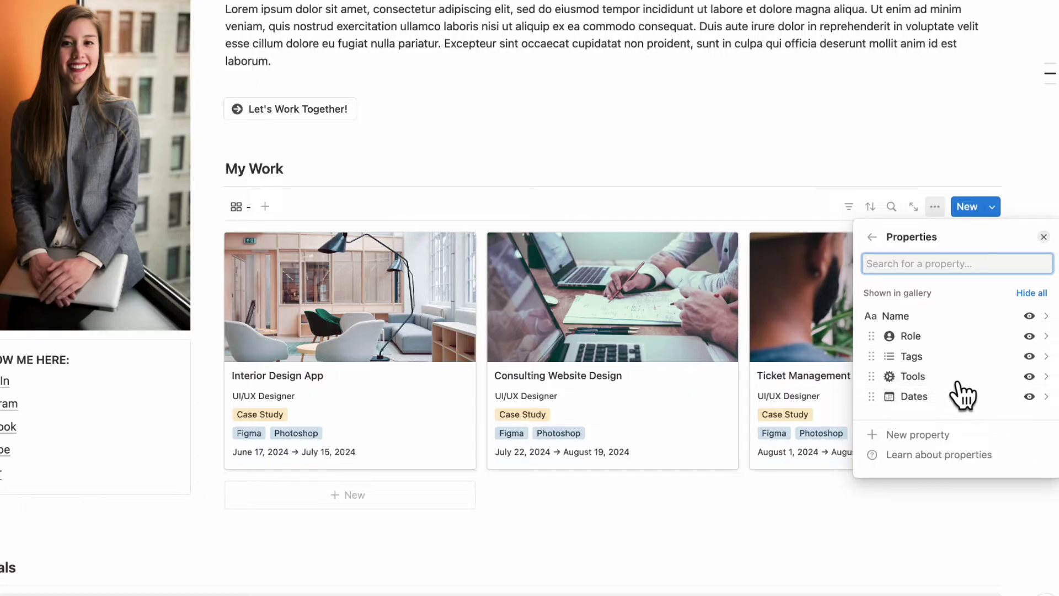
left_click(1044, 242)
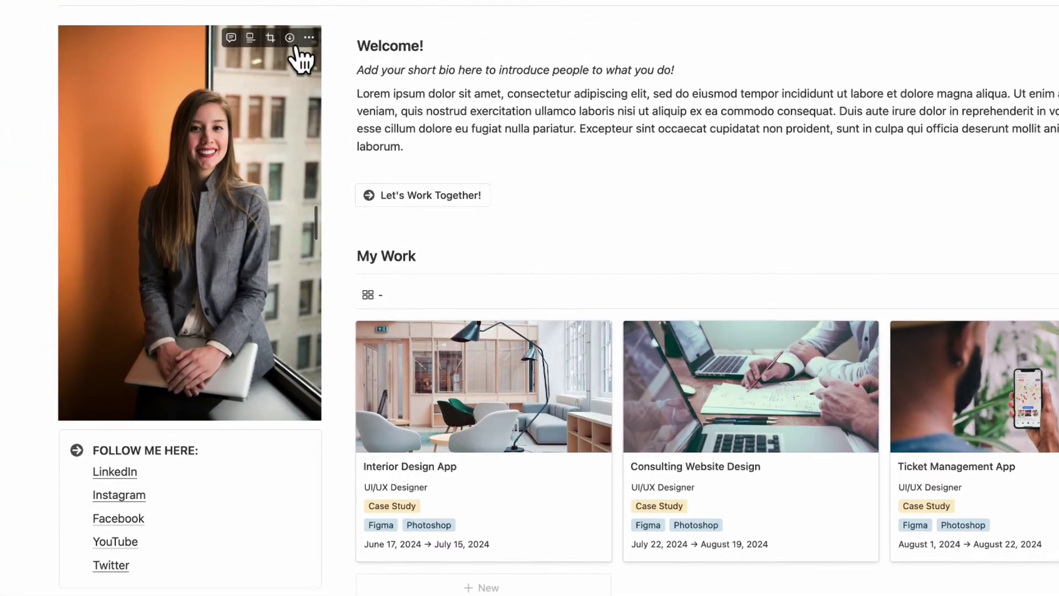
View the replacement options for the home page's profile photo and close them without changing the image.
left_click(310, 40)
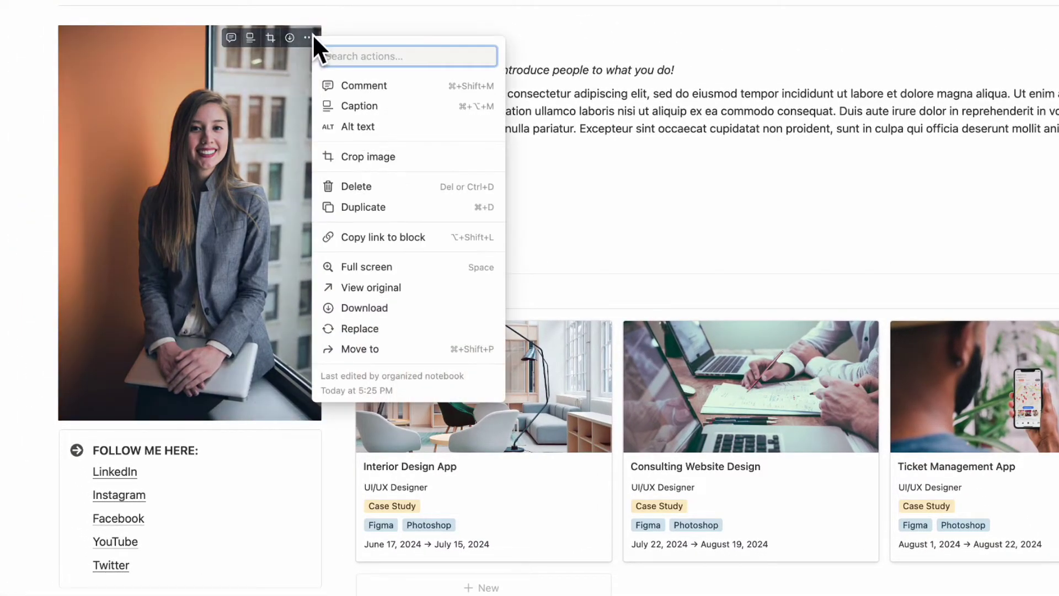
left_click(415, 327)
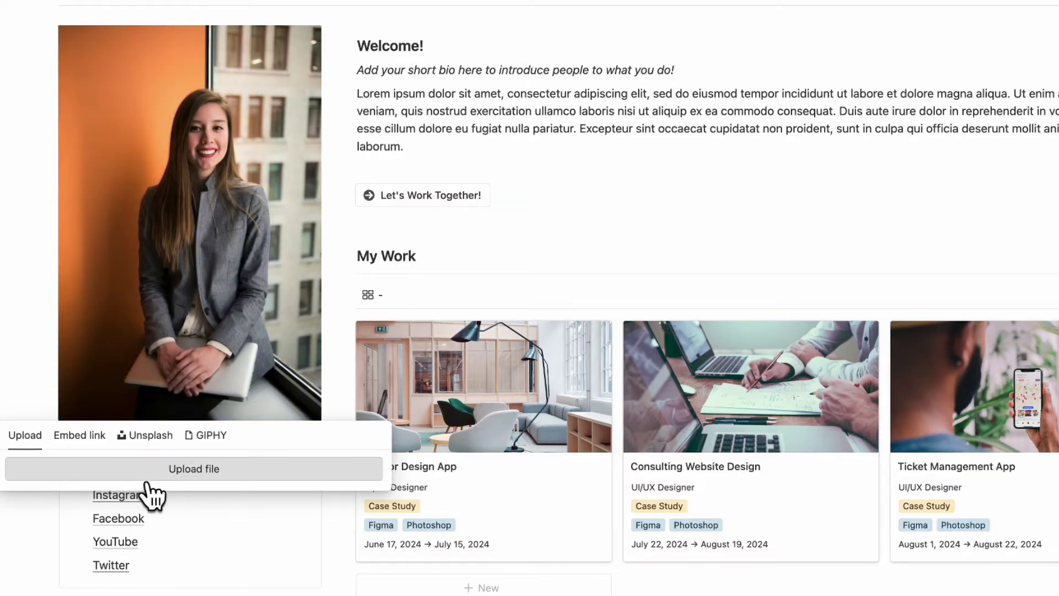
key("Escape")
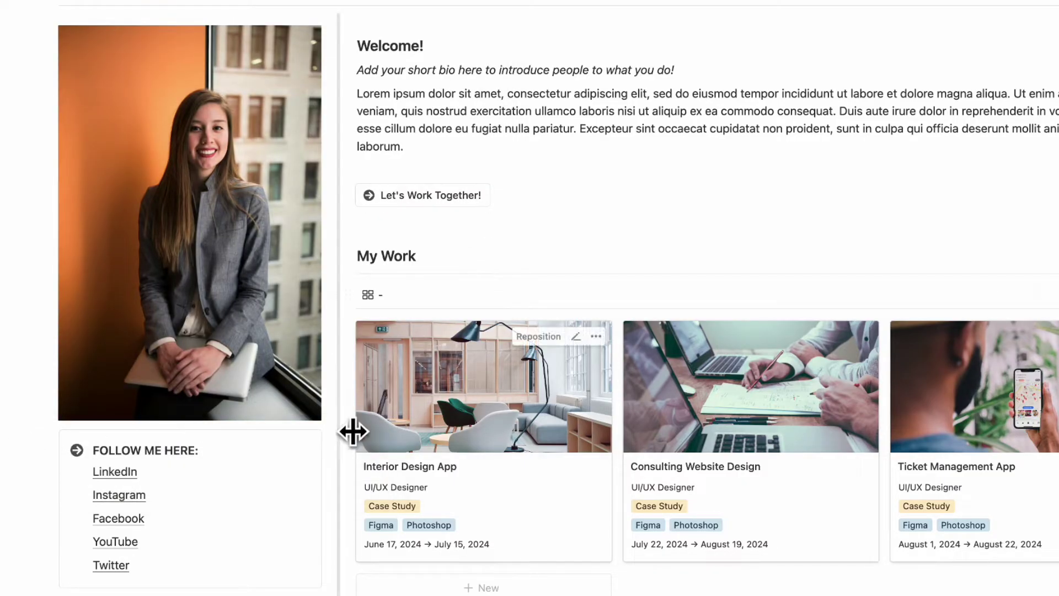
Link the Instagram text in the FOLLOW ME HERE block to instagram.com.
scroll(286, 431, "down", 3)
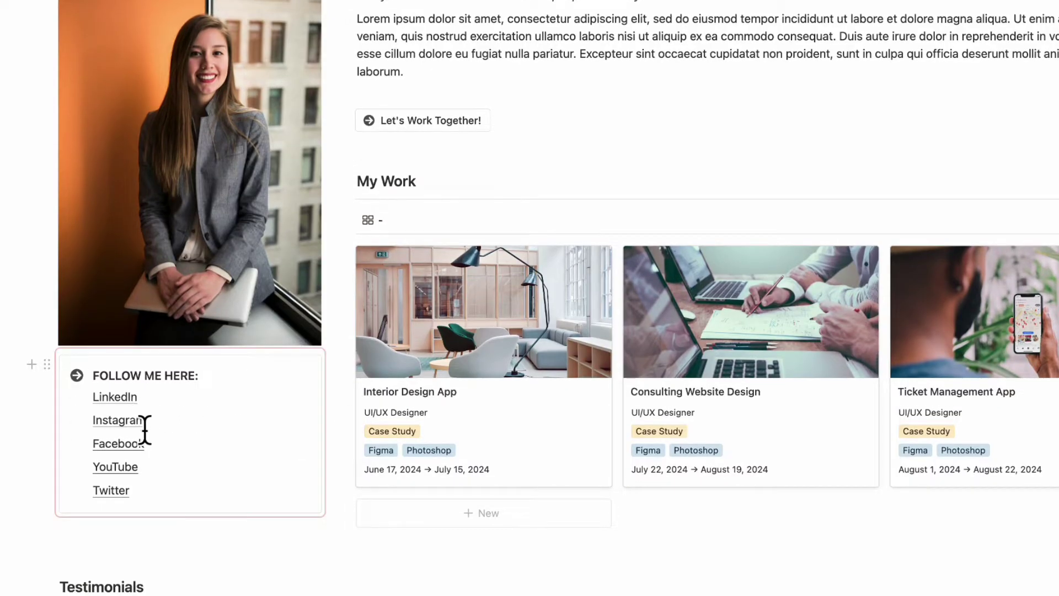
double_click(127, 424)
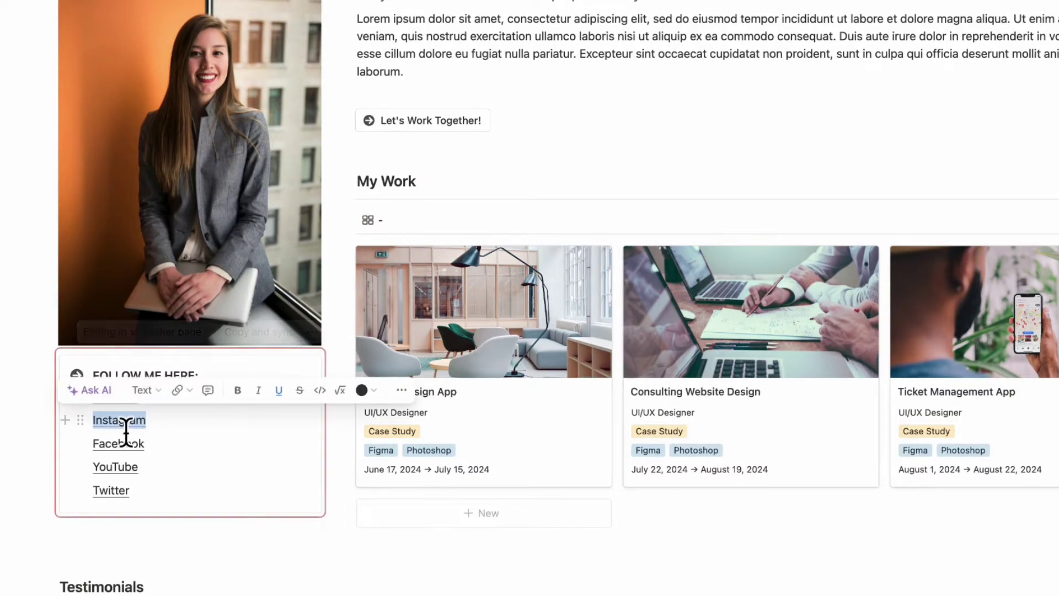
left_click(180, 395)
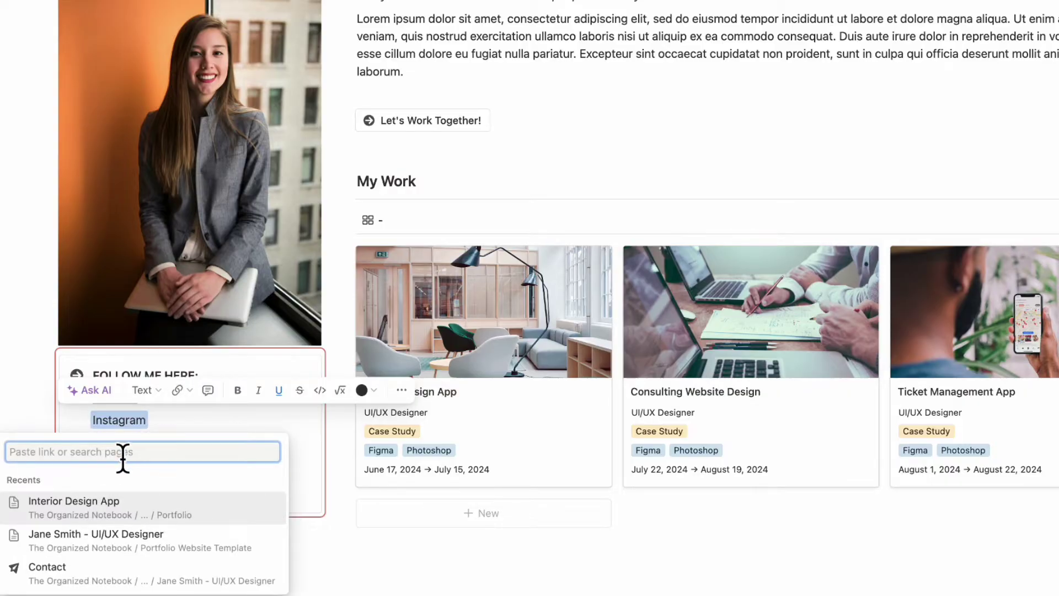
type("instagram.c")
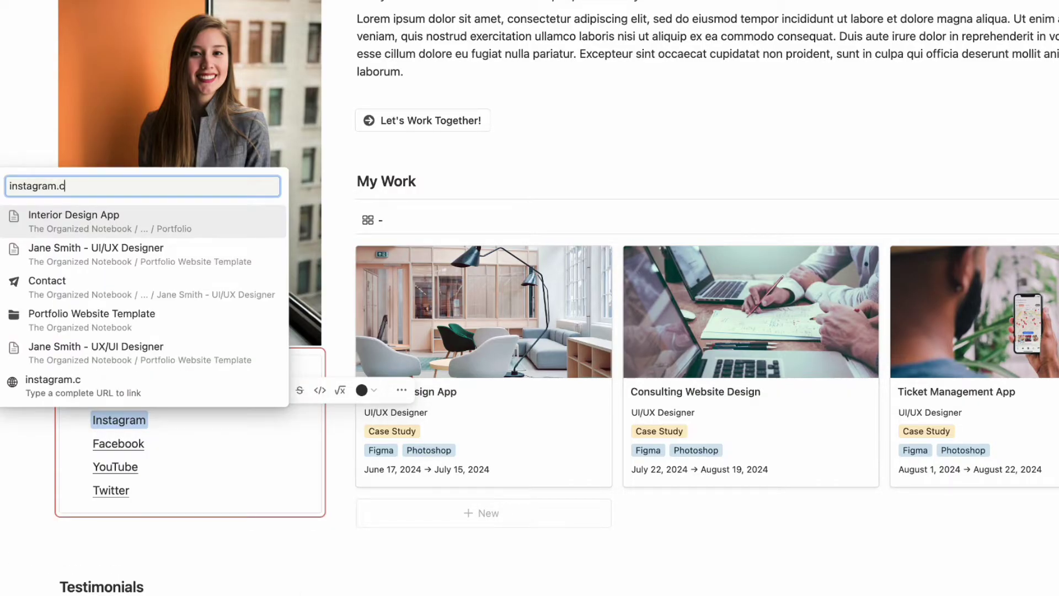
type("om")
left_click(77, 391)
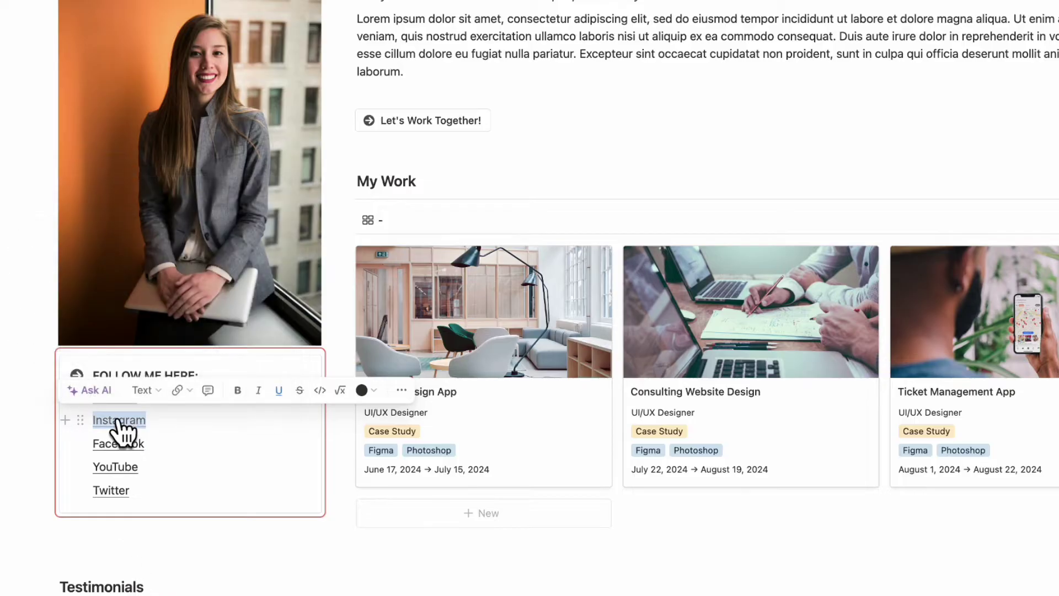
Open the Instagram text's link settings and remove the link.
mouse_move(142, 431)
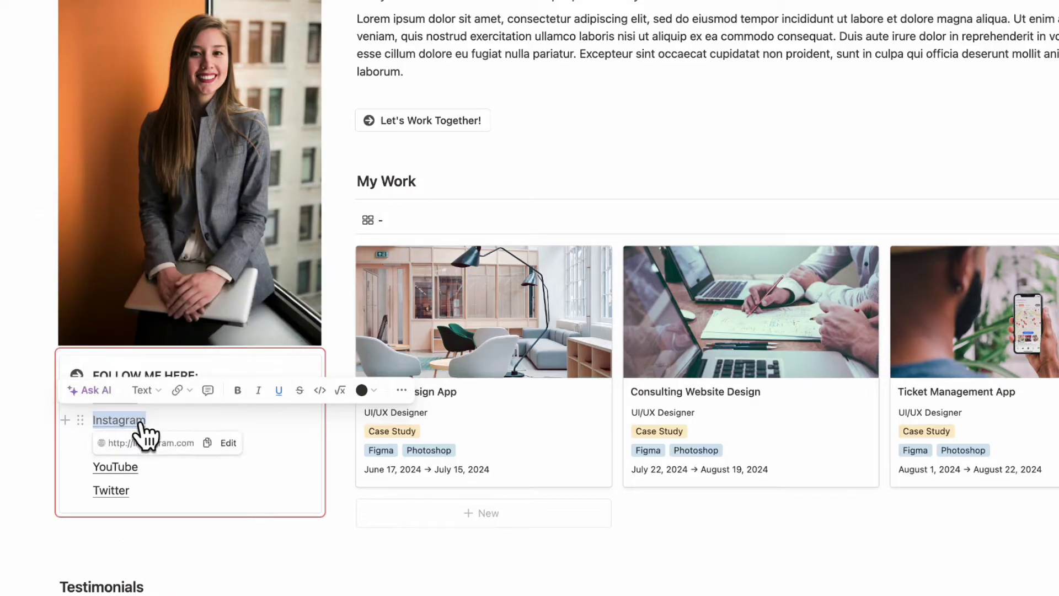
left_click(229, 443)
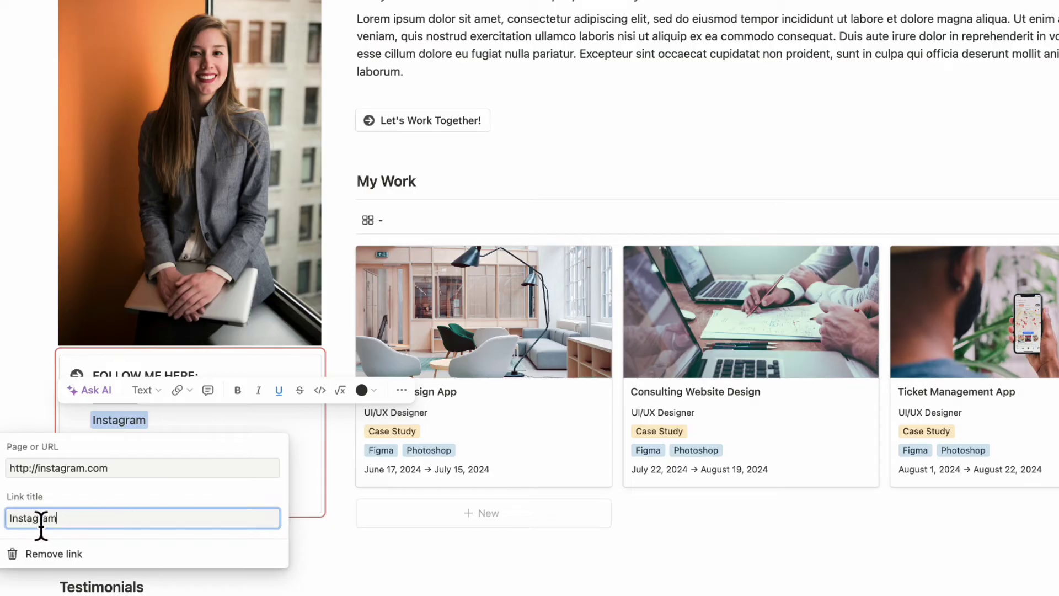
left_click(63, 554)
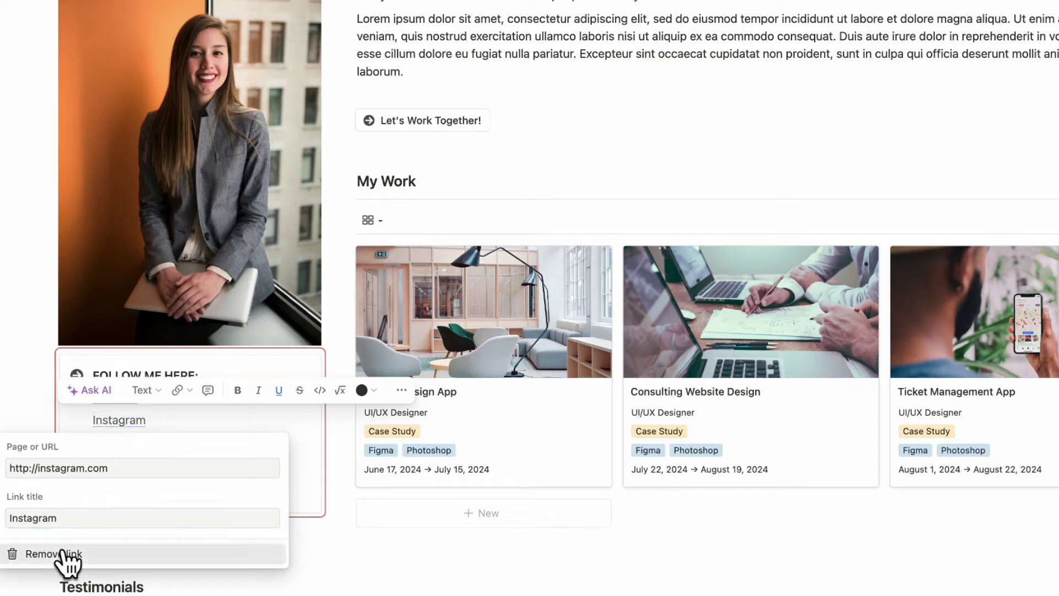
left_click(205, 478)
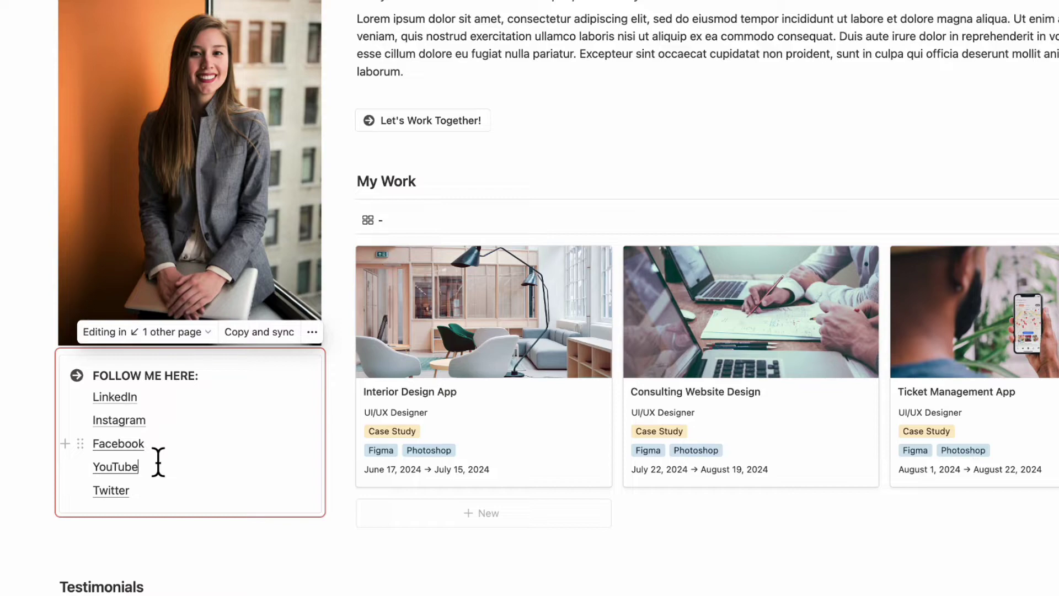
Delete the Facebook entry's text from the FOLLOW ME HERE list and undo the deletion.
left_click_drag(160, 458, 94, 458)
key("BackSpace")
key("BackSpace")
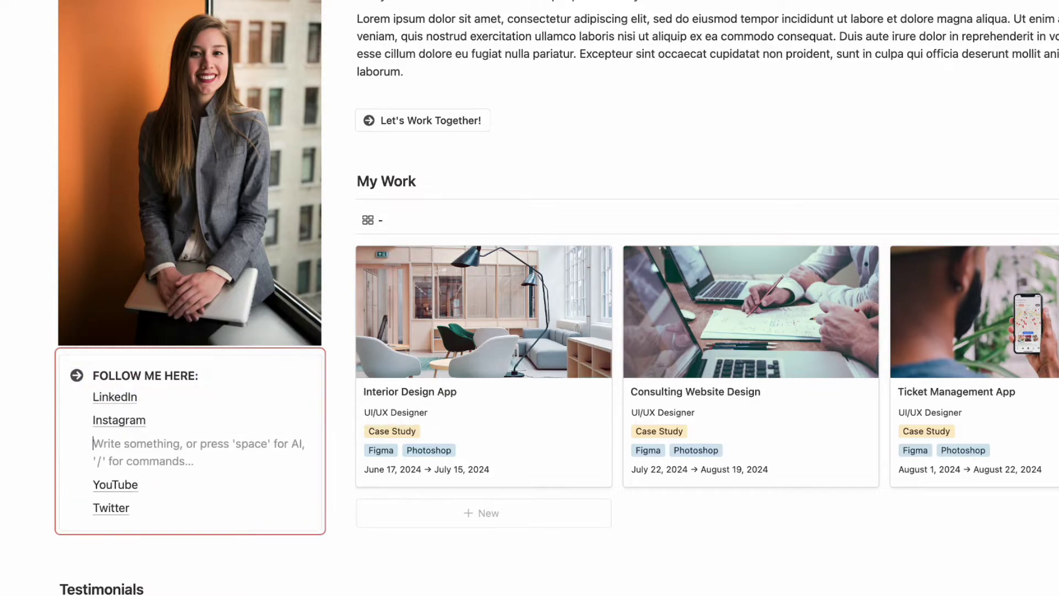
key("ctrl+z")
key("ctrl+z")
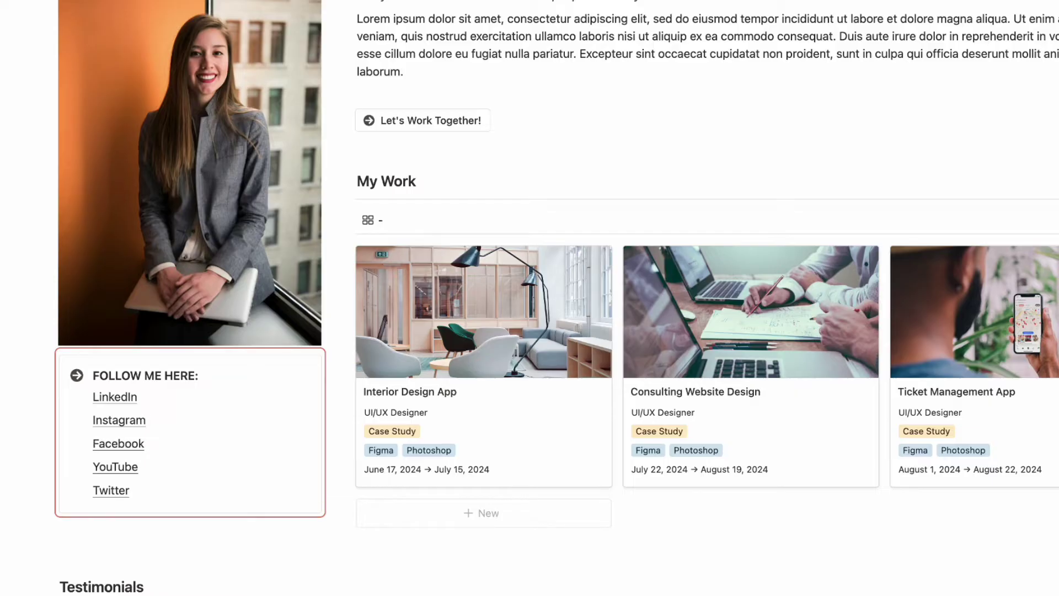
Add a text line reading "New L" below Twitter in the FOLLOW ME HERE list, and delete that line again.
left_click(62, 489)
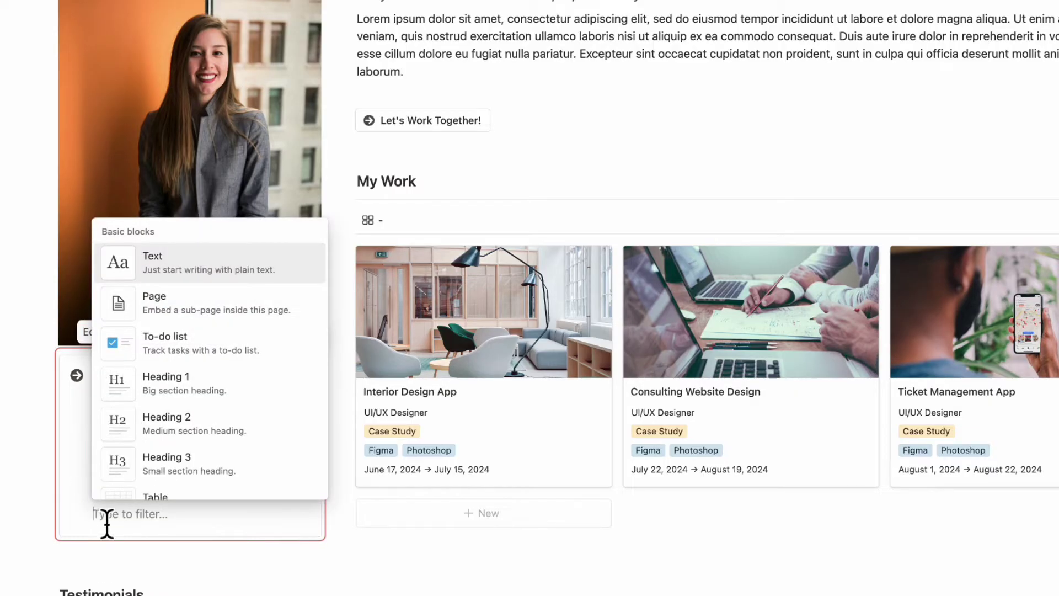
key("Escape")
type("New L")
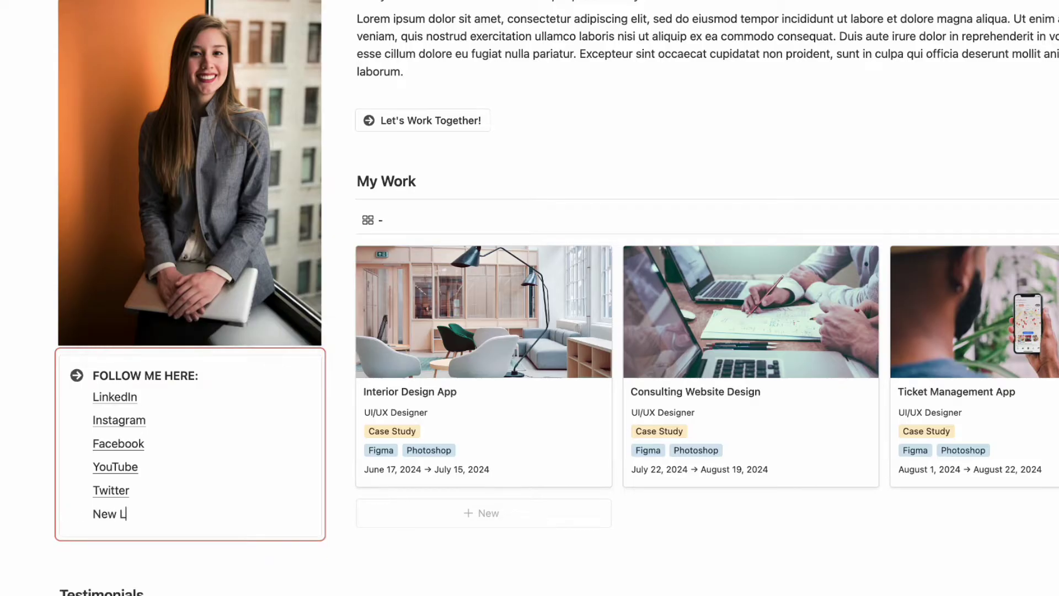
key("BackSpace")
key("BackSpace")
key("BackSpace")
key("BackSpace")
key("BackSpace")
key("BackSpace")
key("BackSpace")
key("BackSpace")
key("BackSpace")
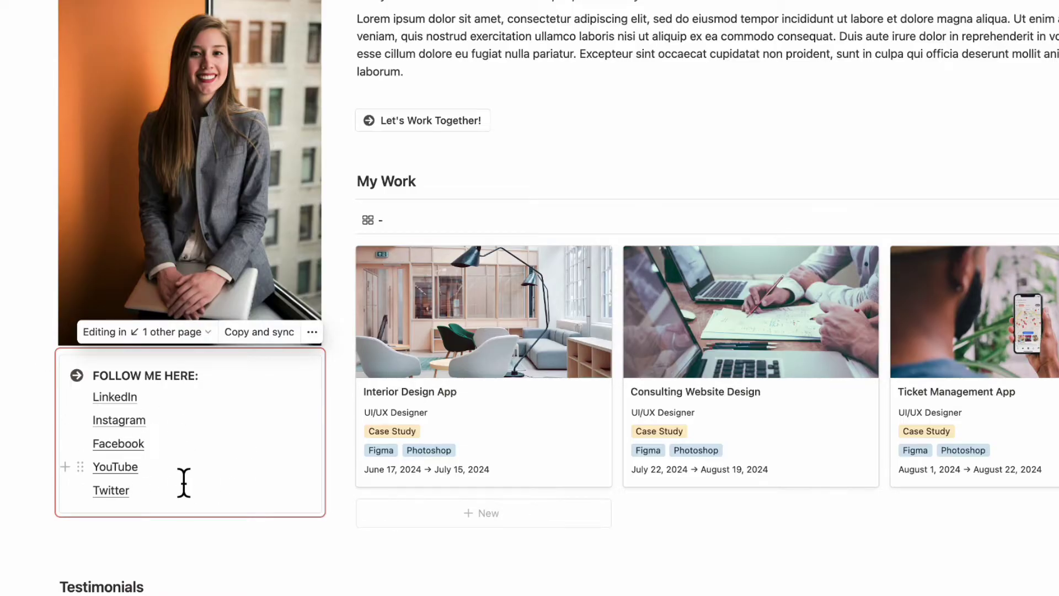
Replace the first Footer Link placeholder with "Company Address" and open the link entry for that text.
scroll(183, 483, "down", 5)
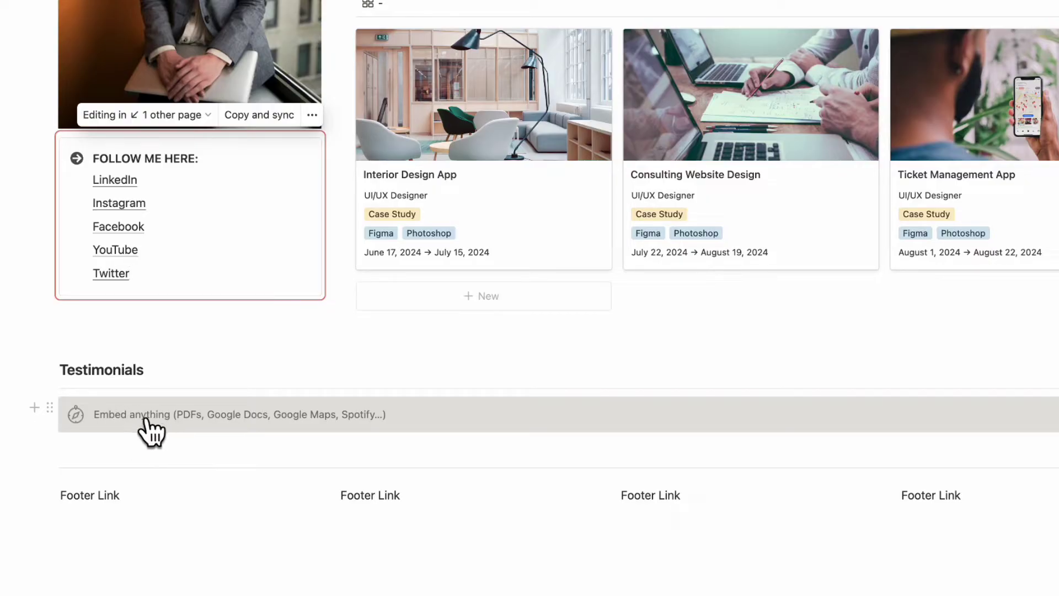
left_click(196, 373)
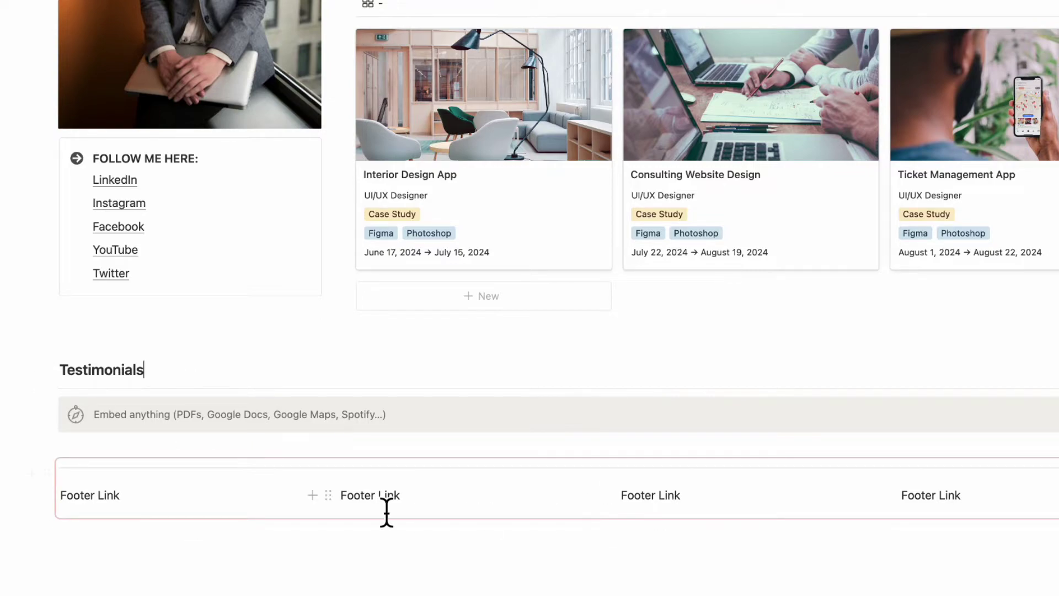
triple_click(109, 497)
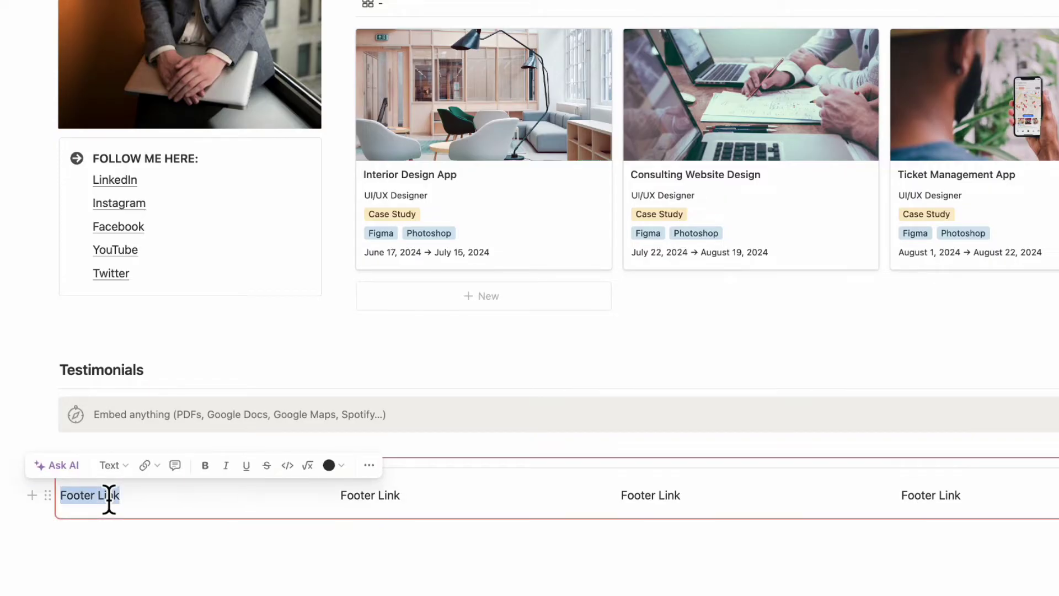
type("Company Address")
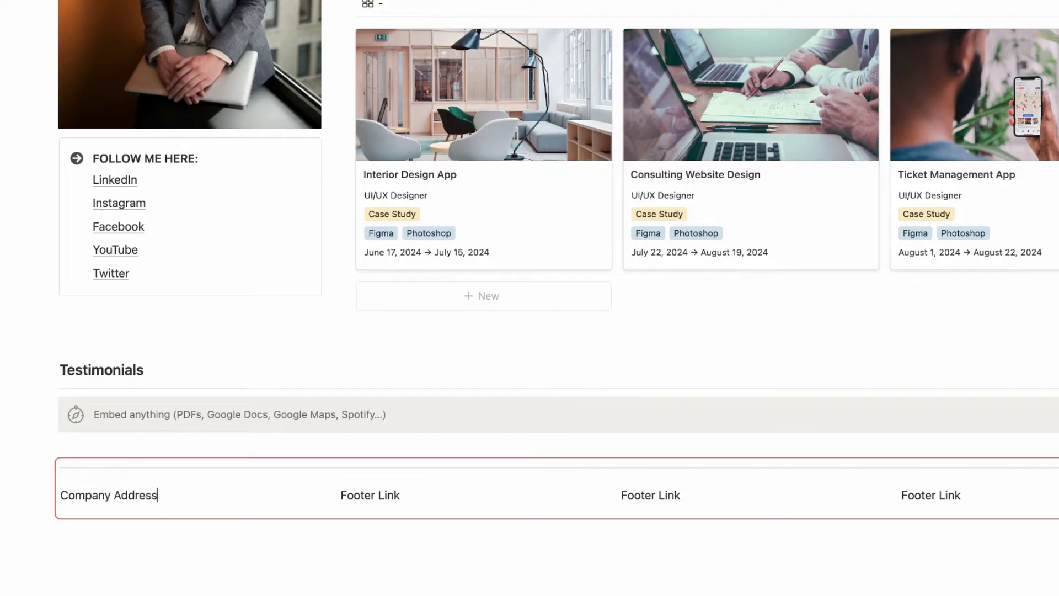
triple_click(101, 505)
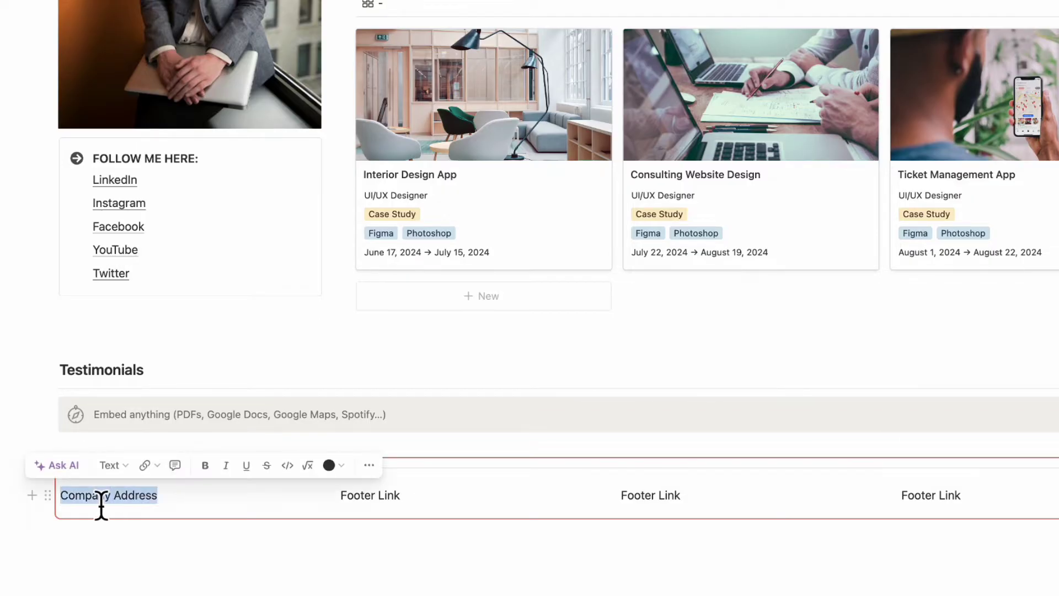
left_click(145, 467)
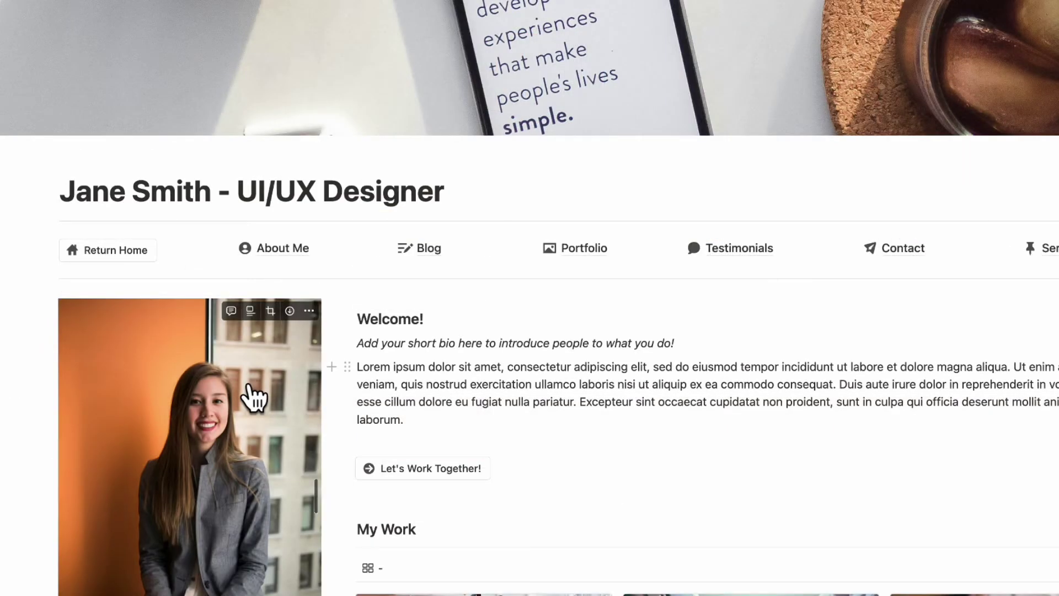
Open the About Me page and view its Now, Past, and Recognition & Awards sections.
left_click(299, 249)
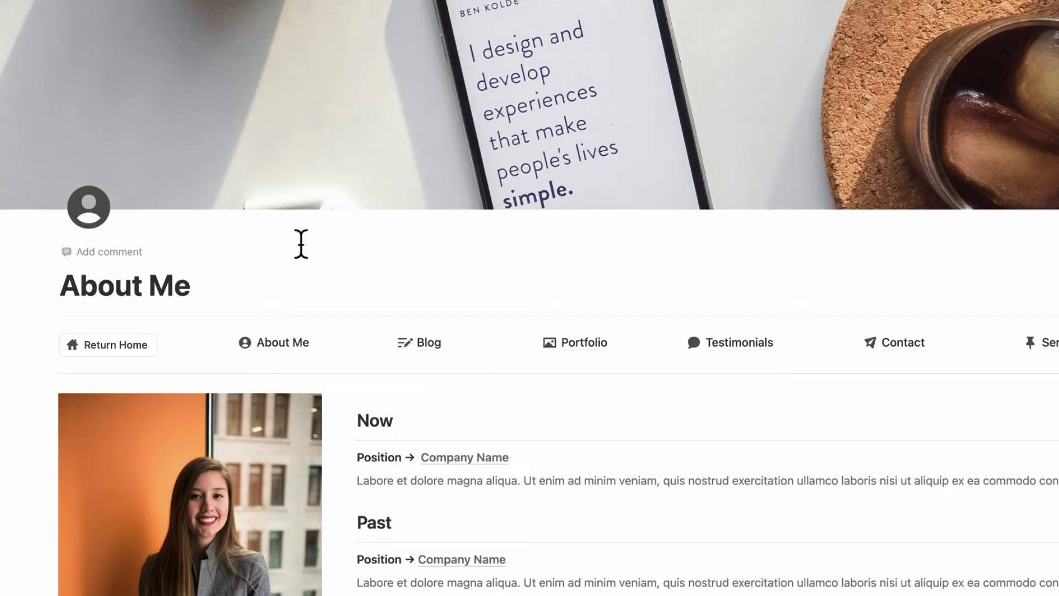
scroll(303, 248, "down", 5)
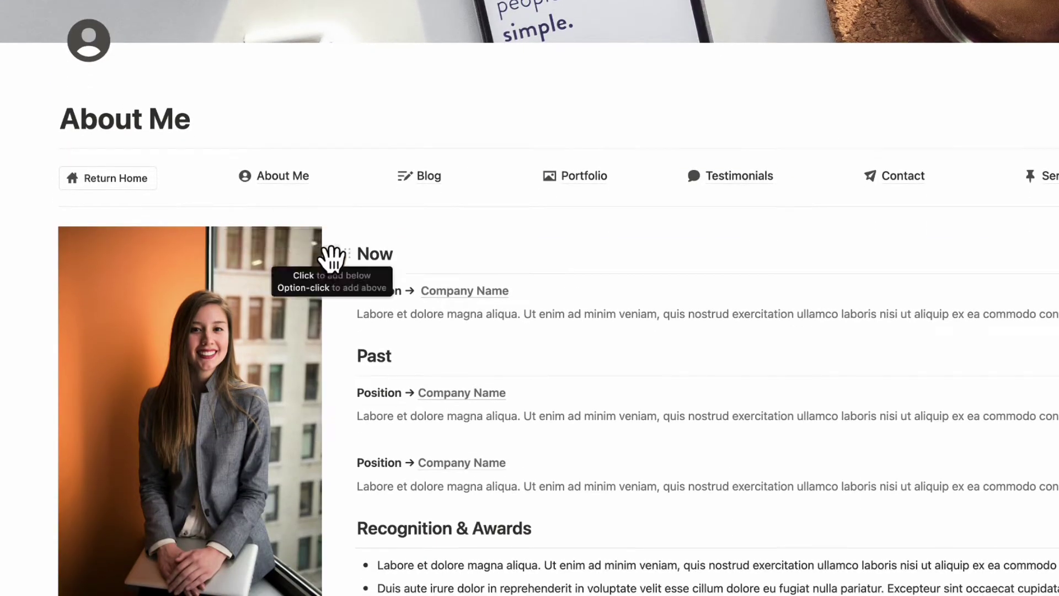
scroll(331, 256, "down", 2)
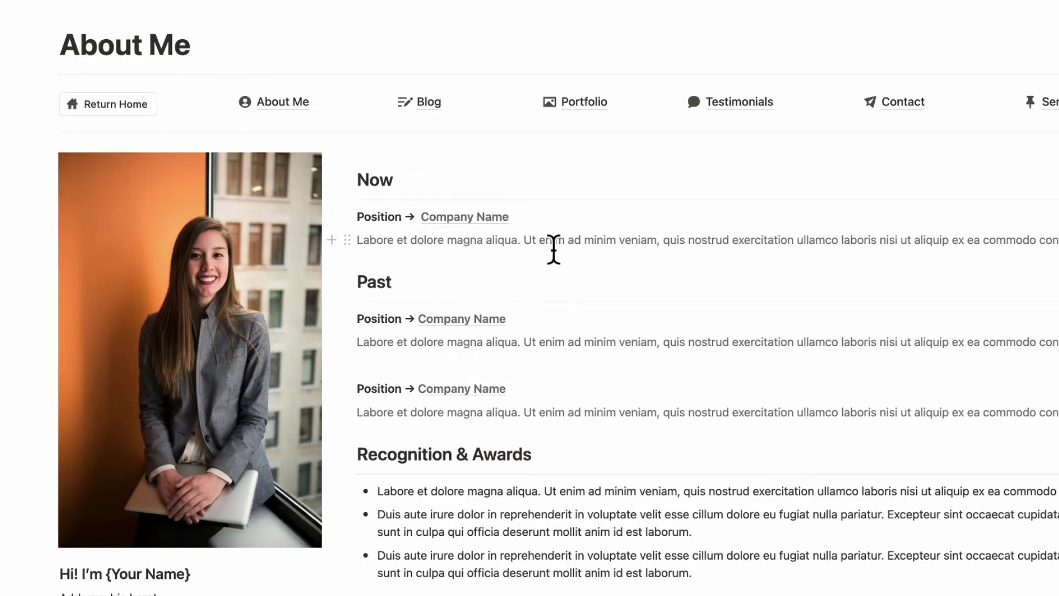
Inspect the Company Name link settings under Now, close them unchanged, and highlight the description paragraph below.
mouse_move(493, 227)
left_click(538, 239)
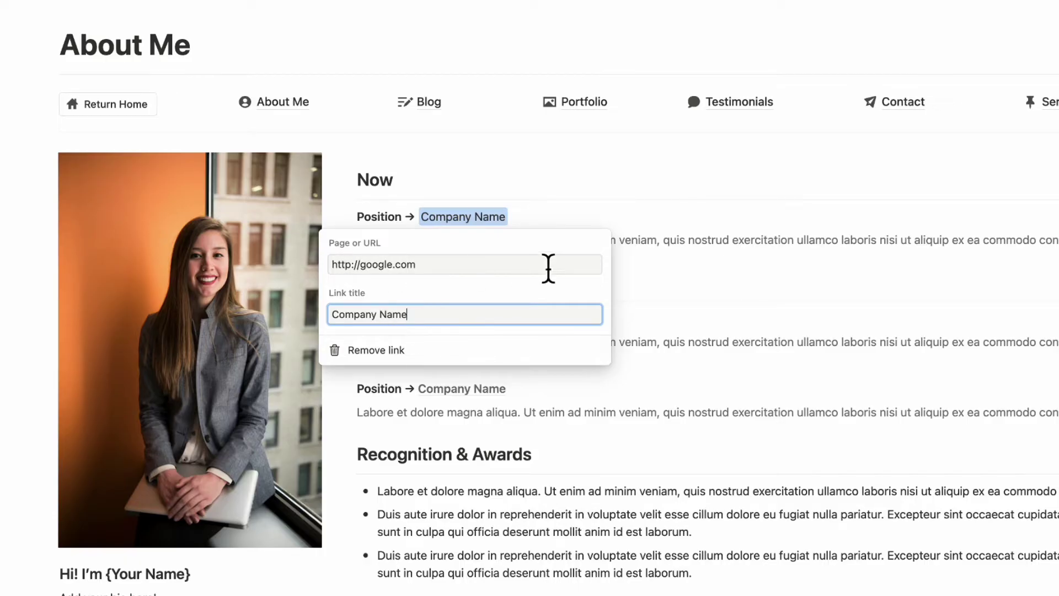
key("Escape")
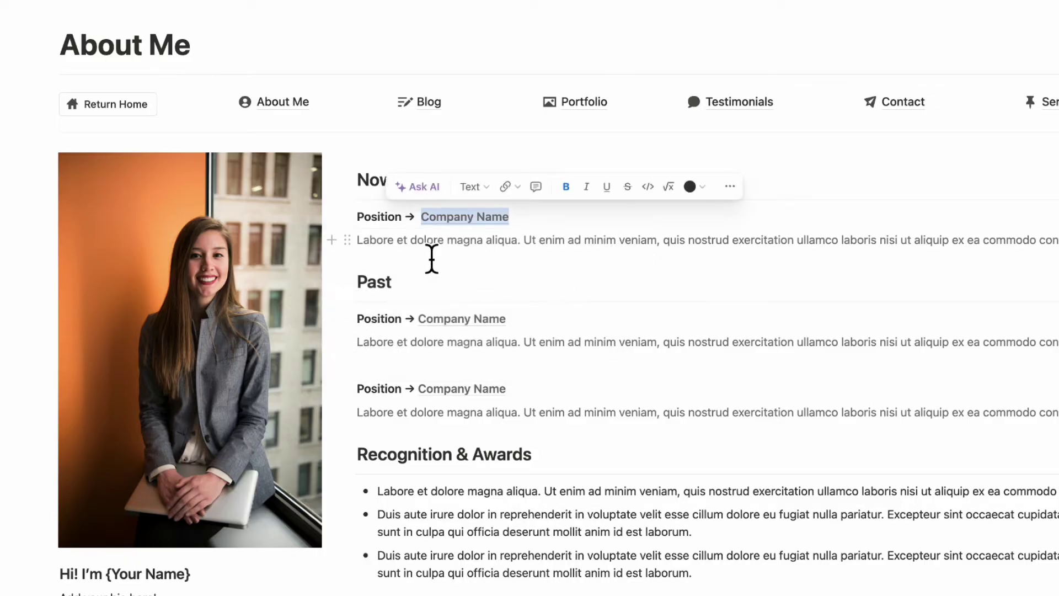
triple_click(432, 258)
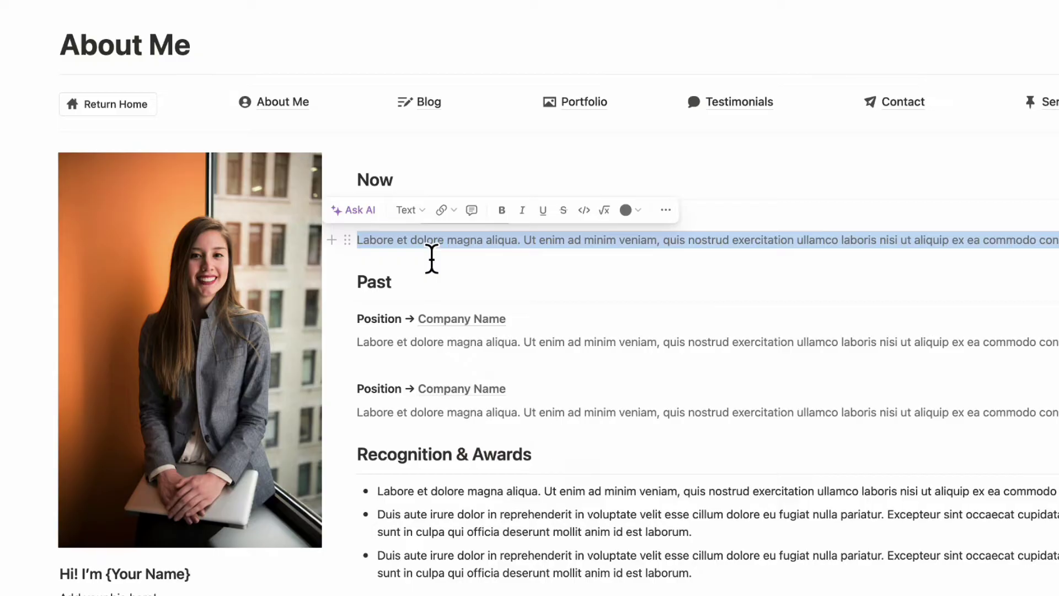
View the Timeline, Interviews & Features, bio, and Resume sections of the About Me page.
scroll(475, 442, "down", 4)
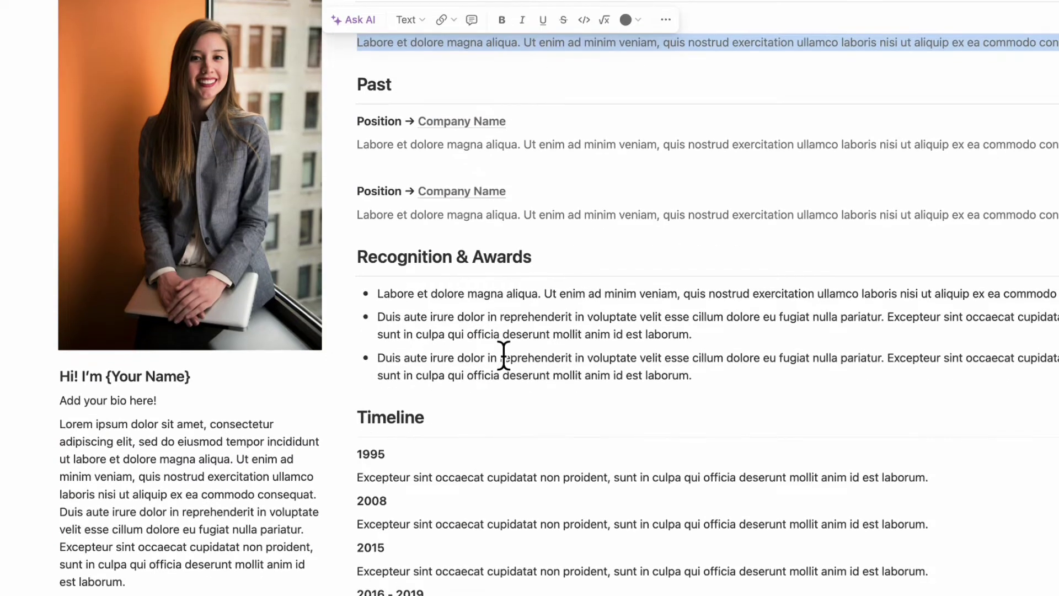
scroll(503, 356, "down", 4)
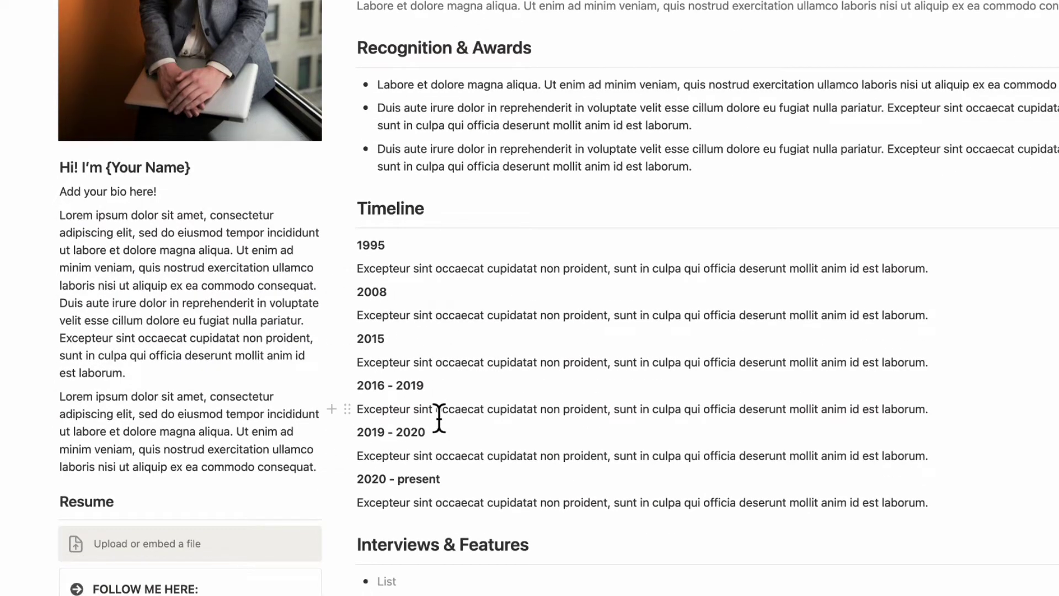
scroll(437, 419, "down", 3)
scroll(440, 419, "down", 2)
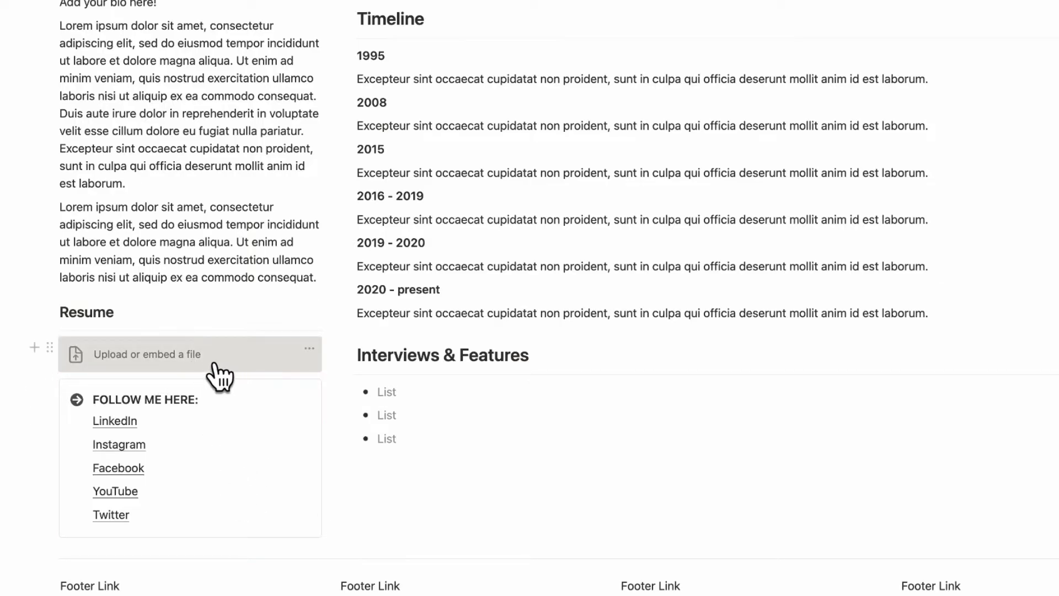
scroll(218, 375, "up", 1)
scroll(219, 378, "up", 5)
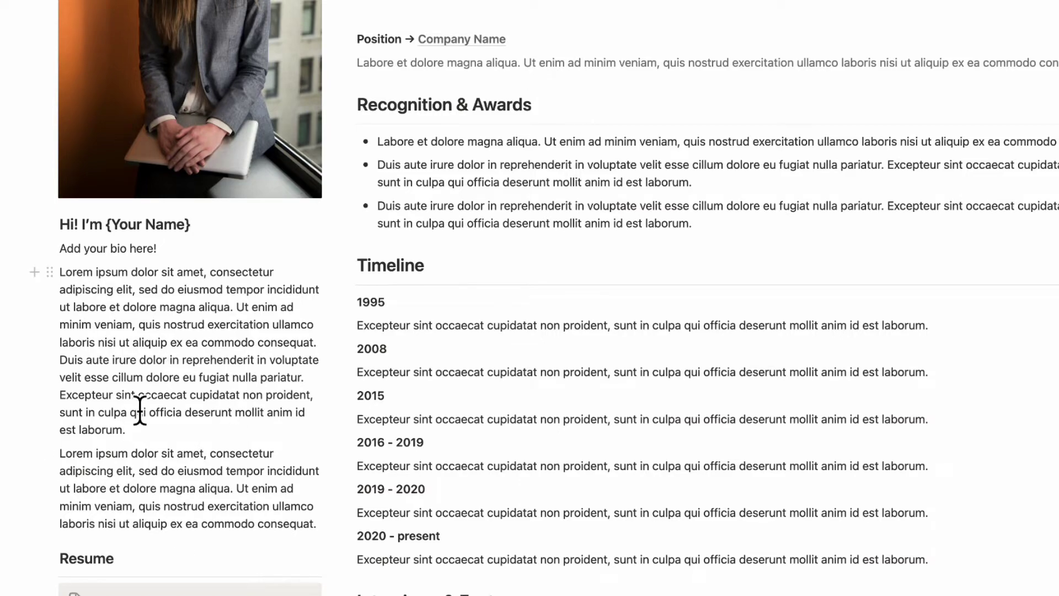
Inspect the available actions for the profile photo on the About Me page and close them unchanged.
scroll(139, 409, "up", 8)
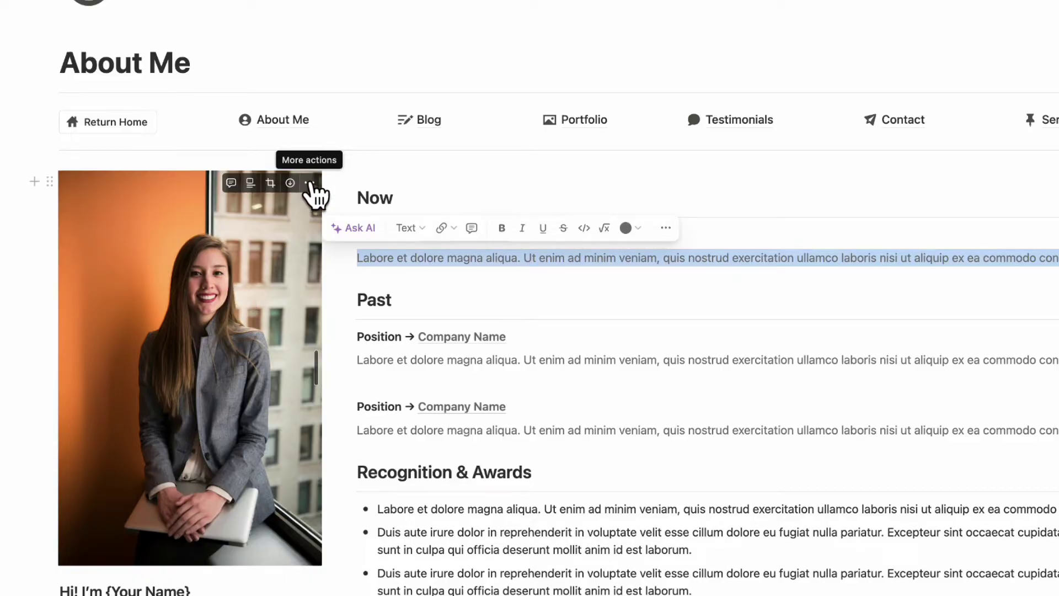
left_click(309, 183)
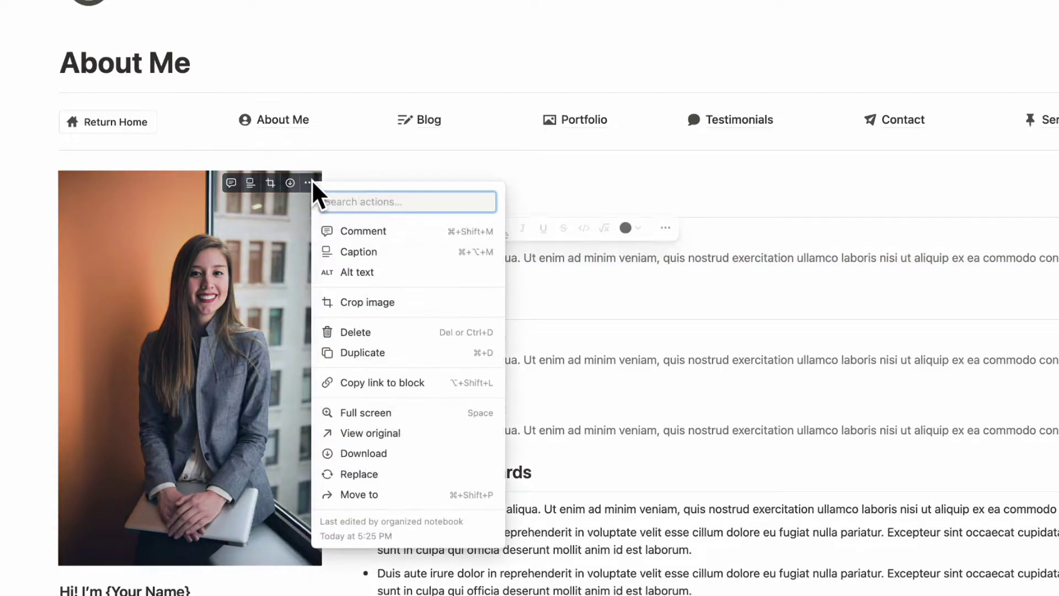
left_click(657, 276)
Go to the Blog page and open the "My Design Process & Thoughts" post.
scroll(656, 284, "up", 5)
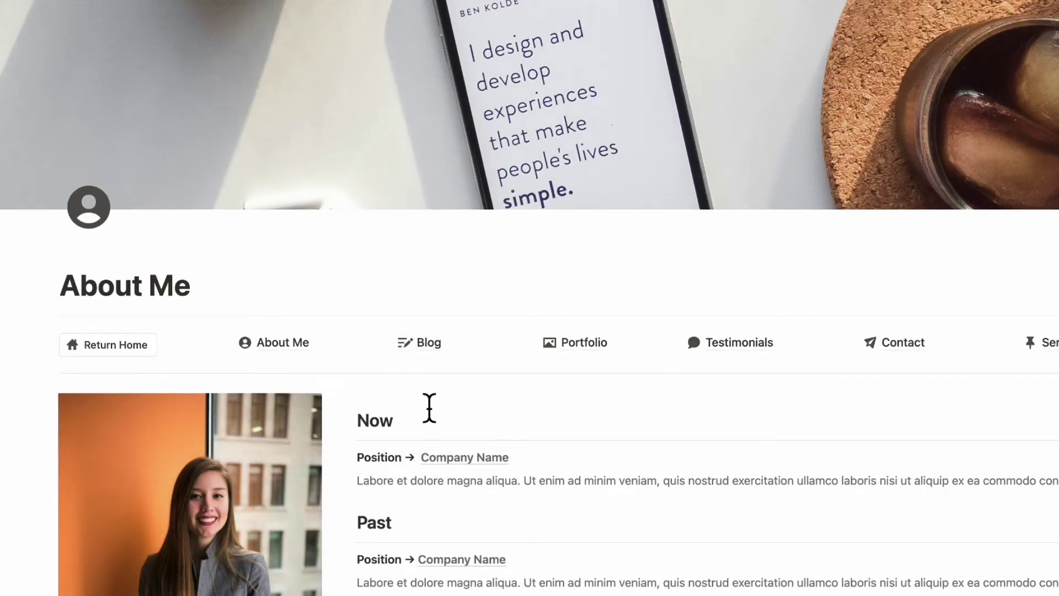
left_click(420, 341)
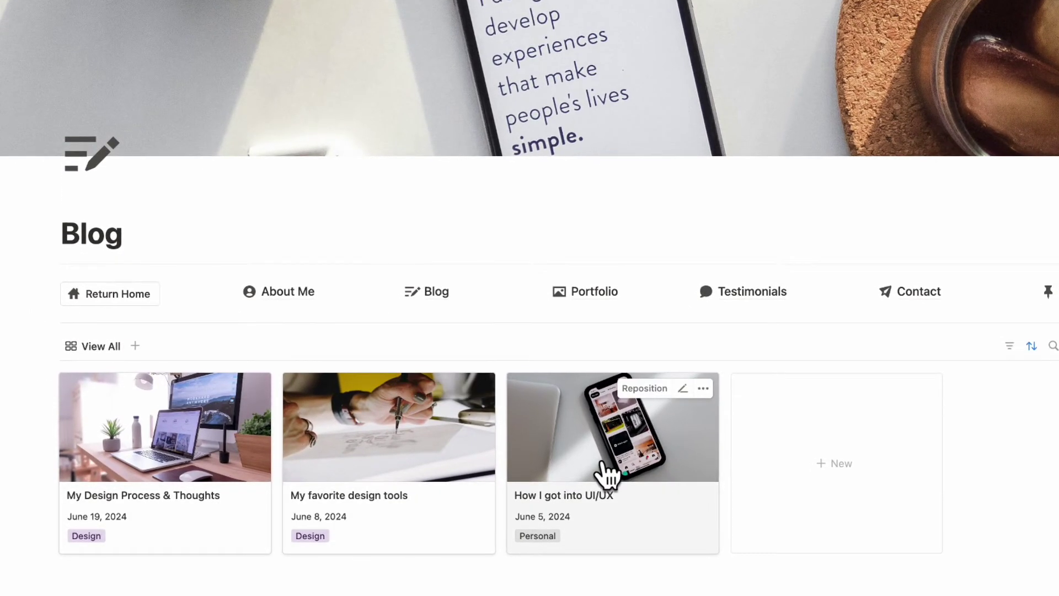
left_click(237, 472)
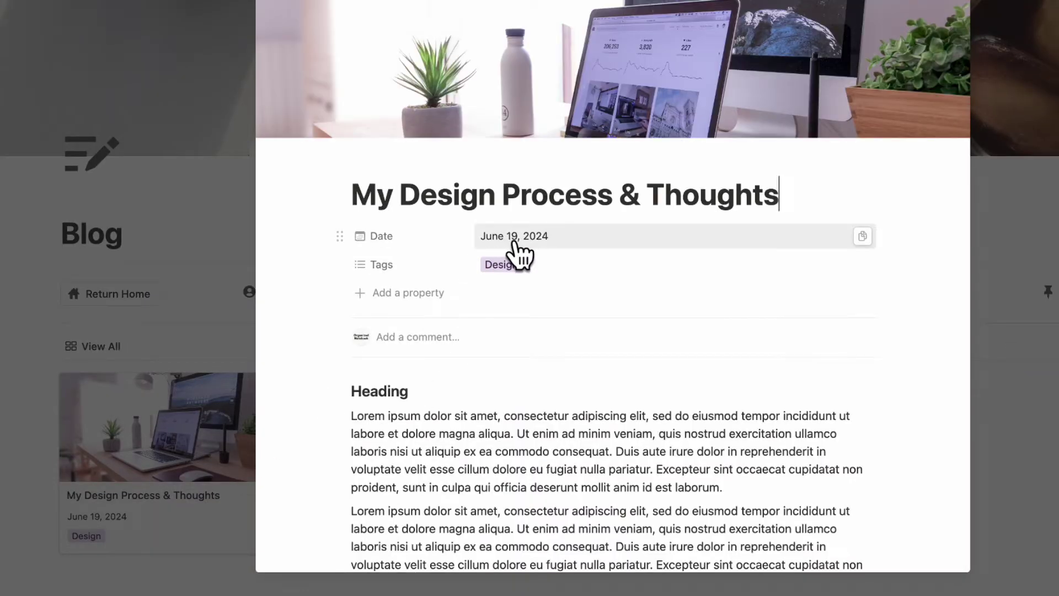
Create a "Thoughts" option in the post's Tags property and leave the post tagged only with Design.
left_click(539, 264)
left_click(527, 265)
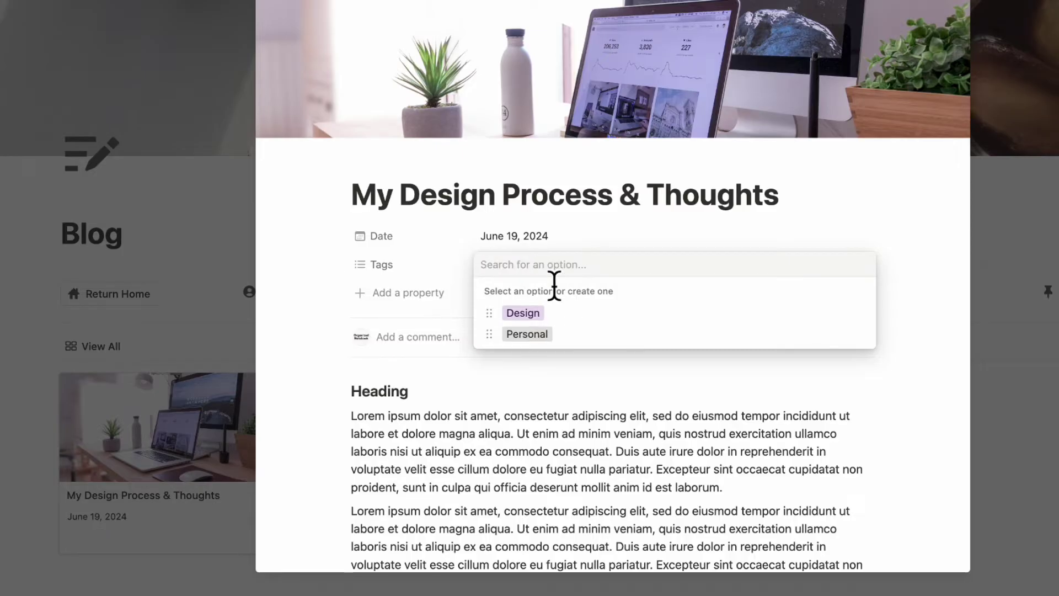
type("Thoughts")
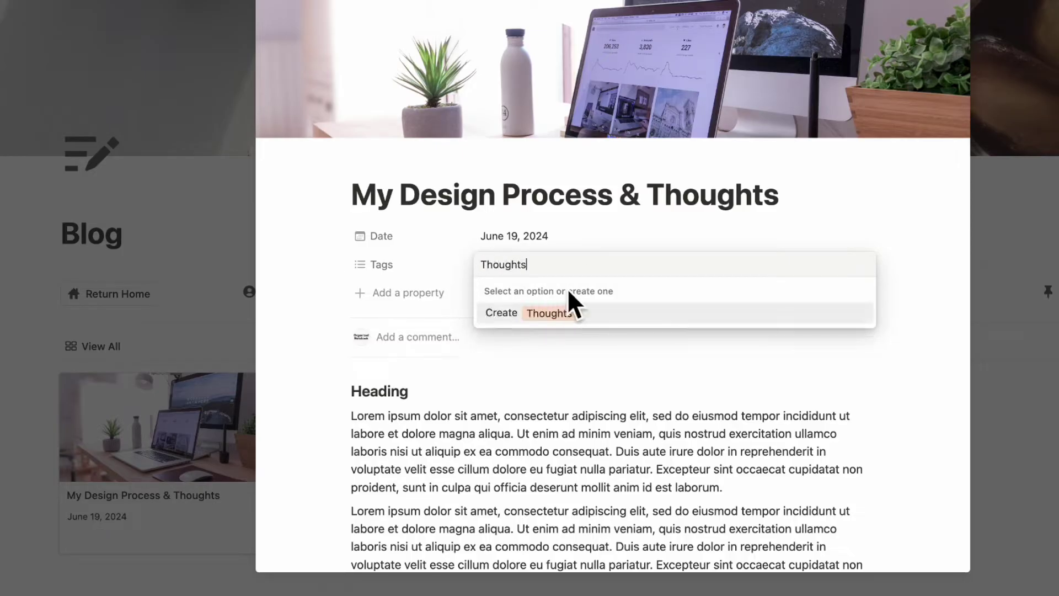
left_click(579, 312)
left_click(539, 265)
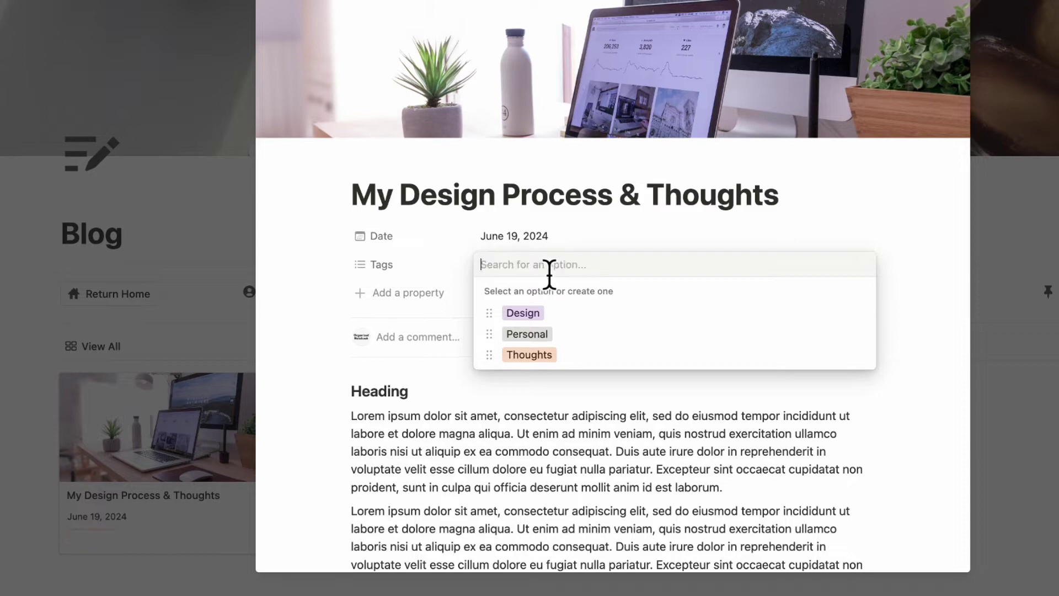
left_click(556, 311)
left_click(598, 221)
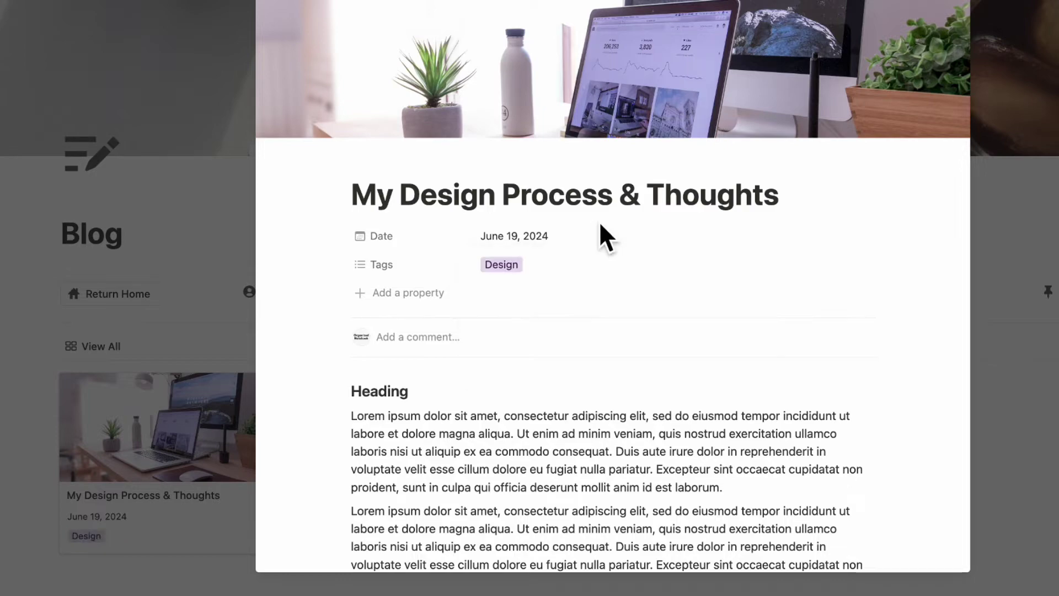
Look through the property types that can be added to the post, view its body text, and close the post.
left_click(409, 297)
scroll(432, 189, "down", 5)
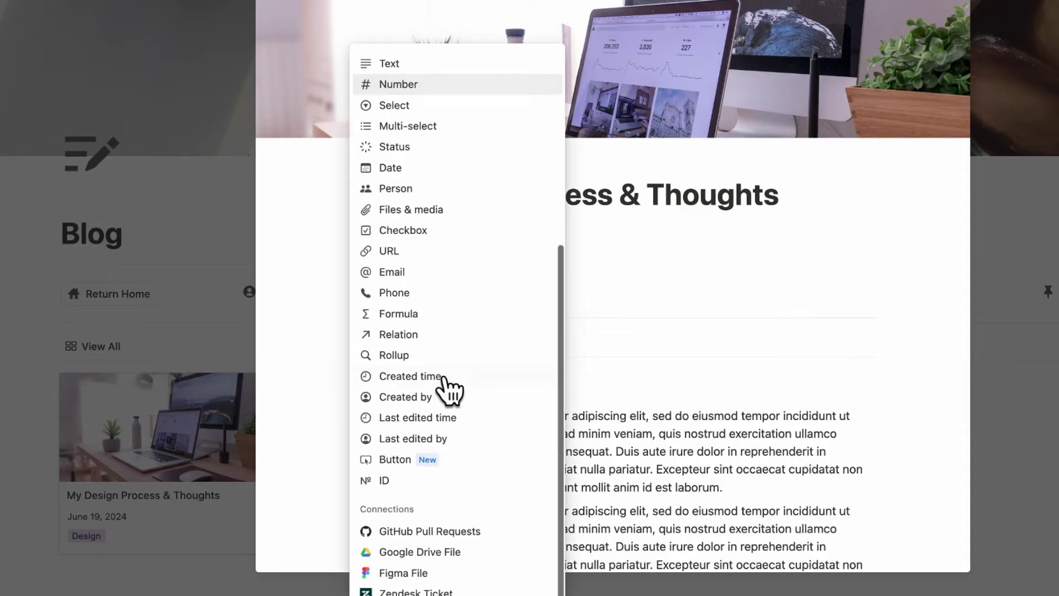
scroll(448, 388, "up", 5)
left_click(631, 220)
scroll(406, 328, "down", 2)
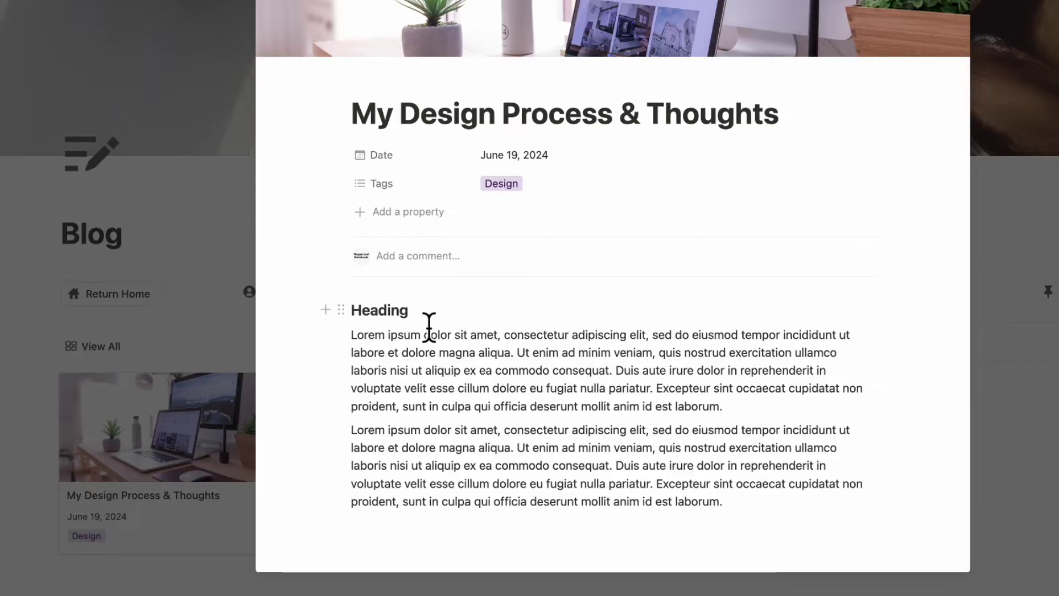
left_click(1019, 201)
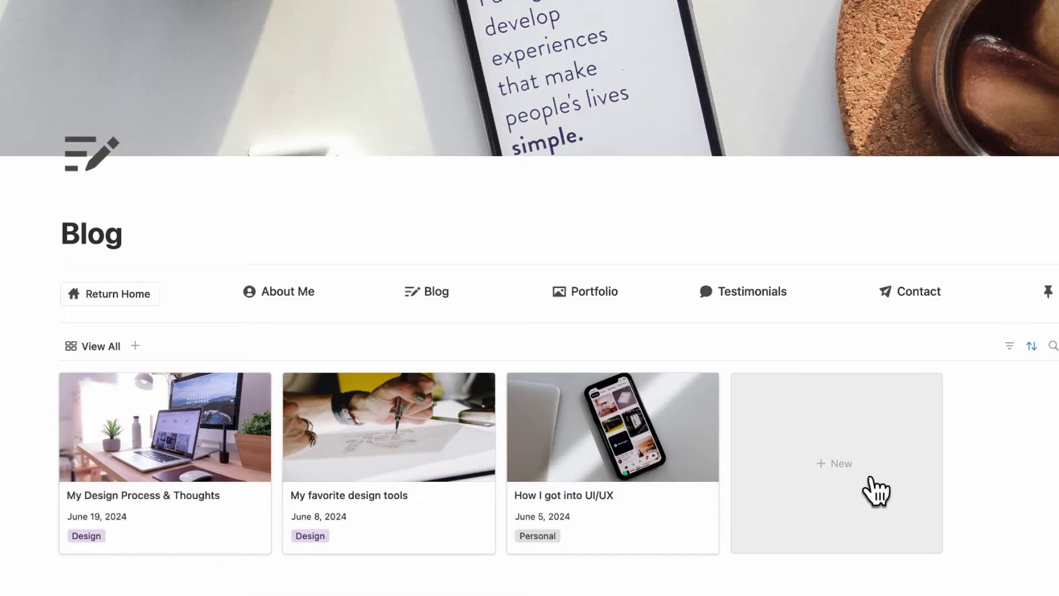
Create a blog post titled "New Blog" and set its date to June 20, 2024.
left_click(876, 491)
type("New ")
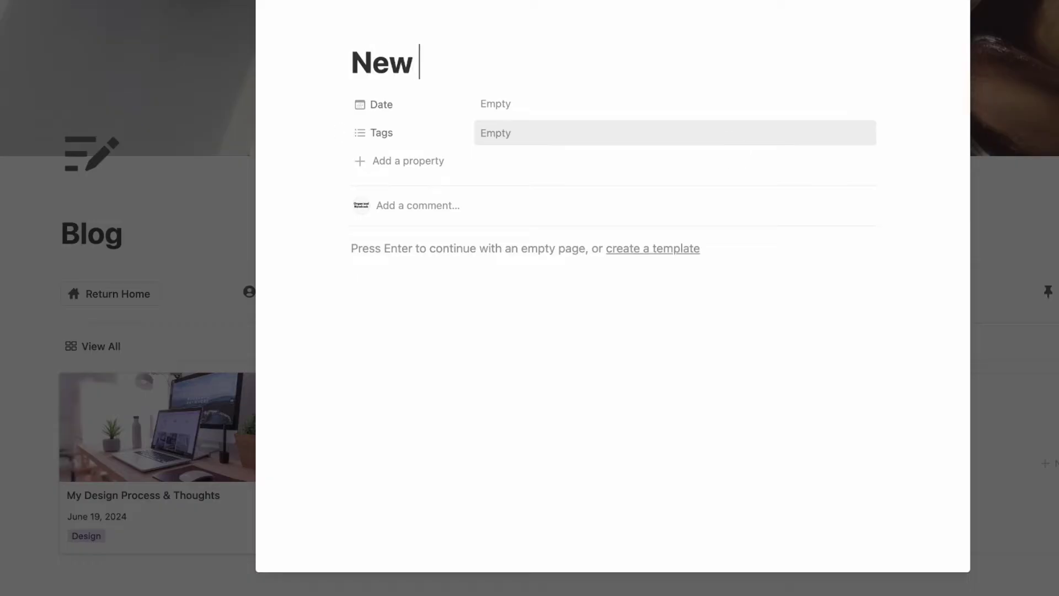
type("Blog")
left_click(595, 107)
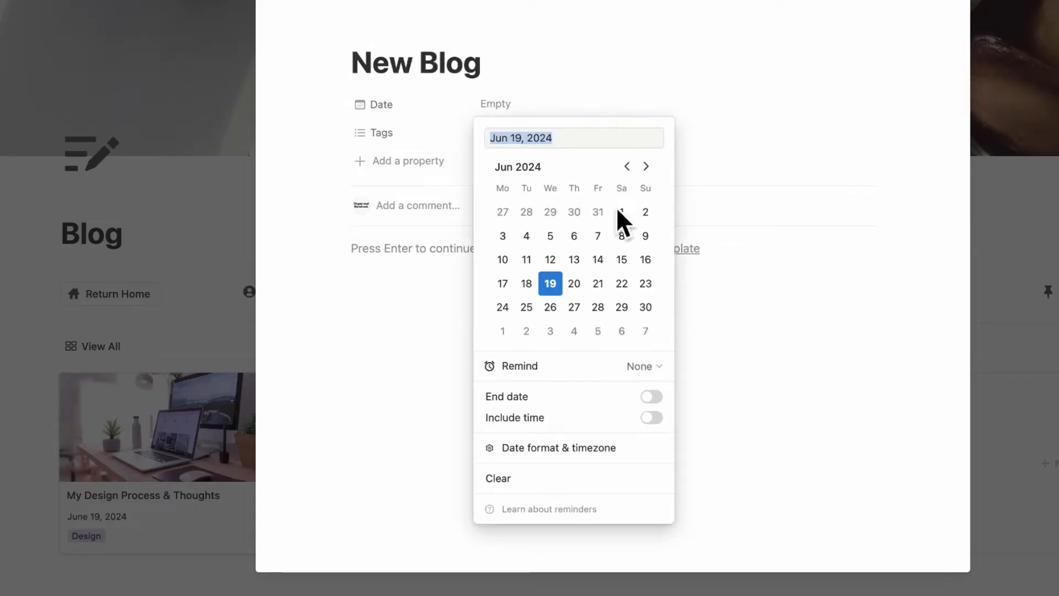
left_click(574, 284)
left_click(553, 83)
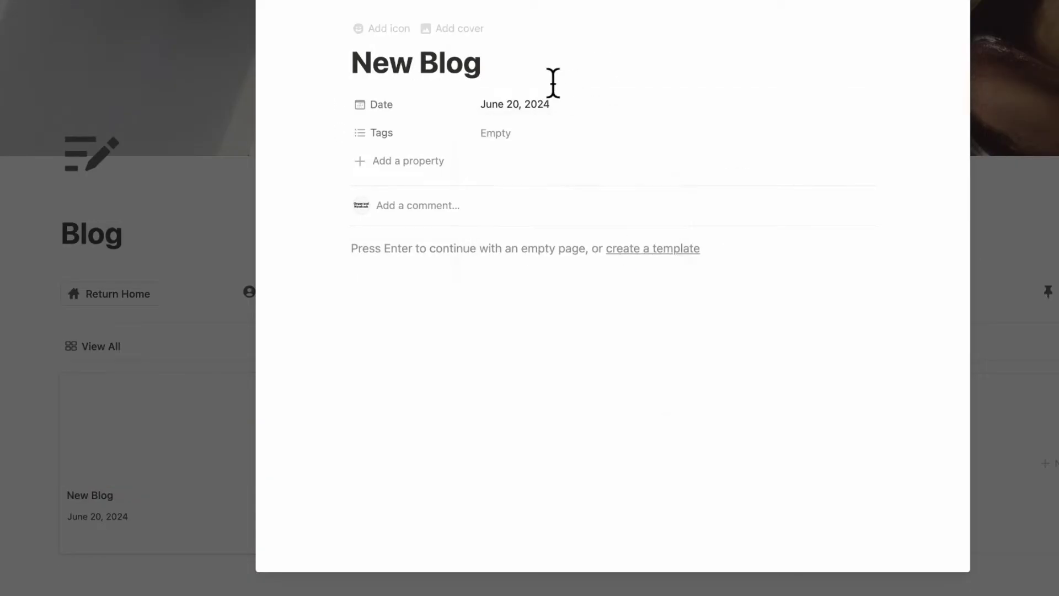
Add a cover to the New Blog post using the Unsplash "design" image of purple and green interface sketches.
left_click(460, 28)
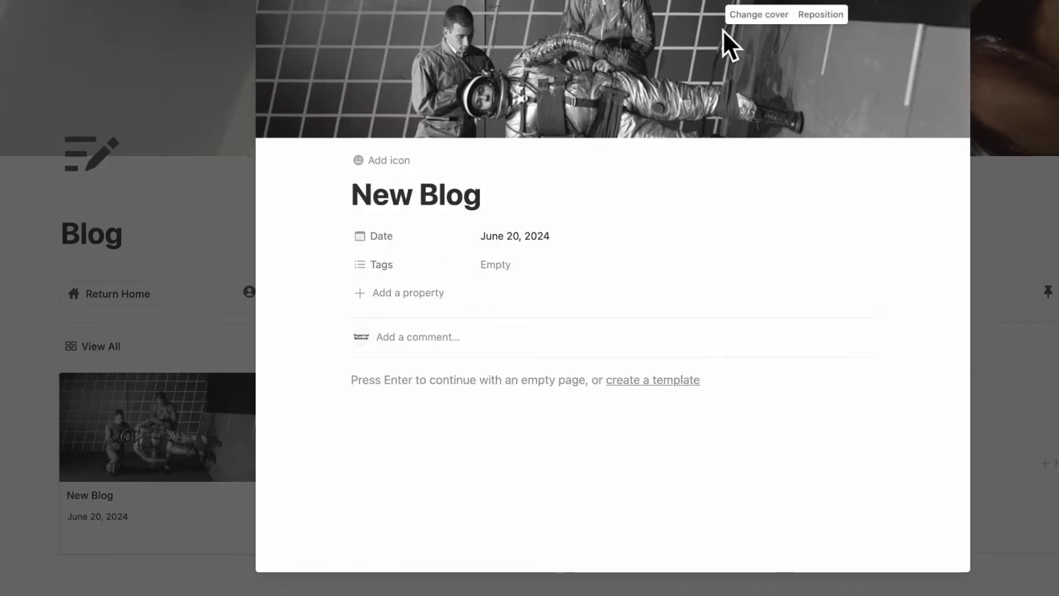
left_click(759, 16)
left_click(728, 42)
type("des")
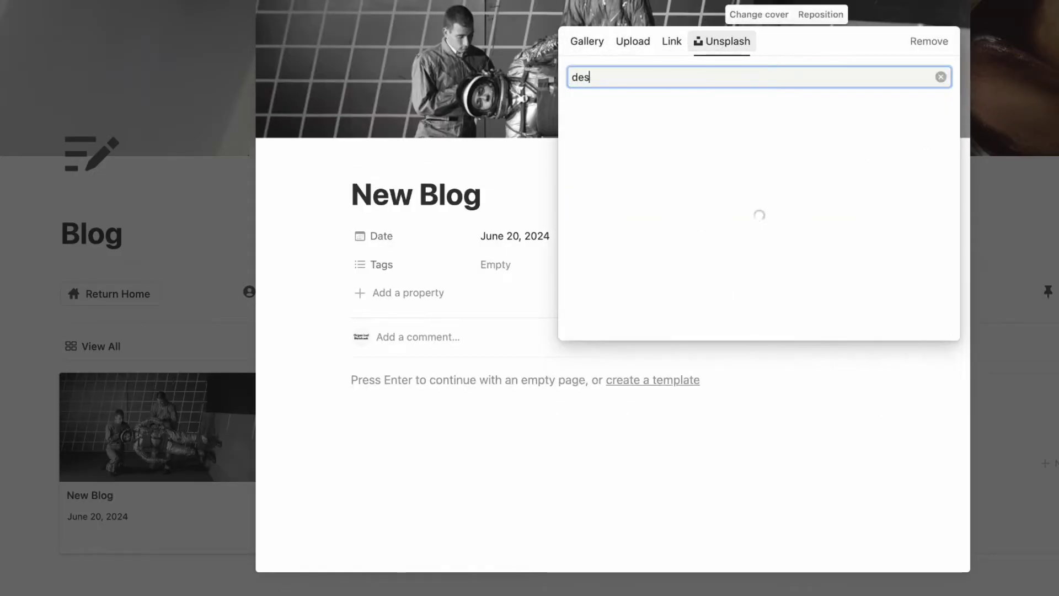
type("ign")
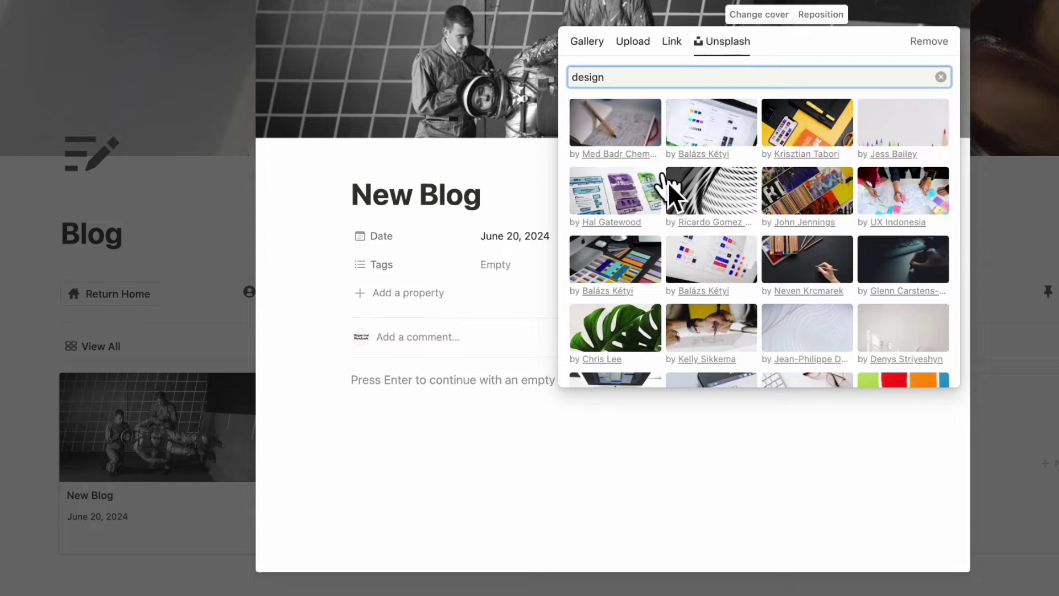
left_click(620, 200)
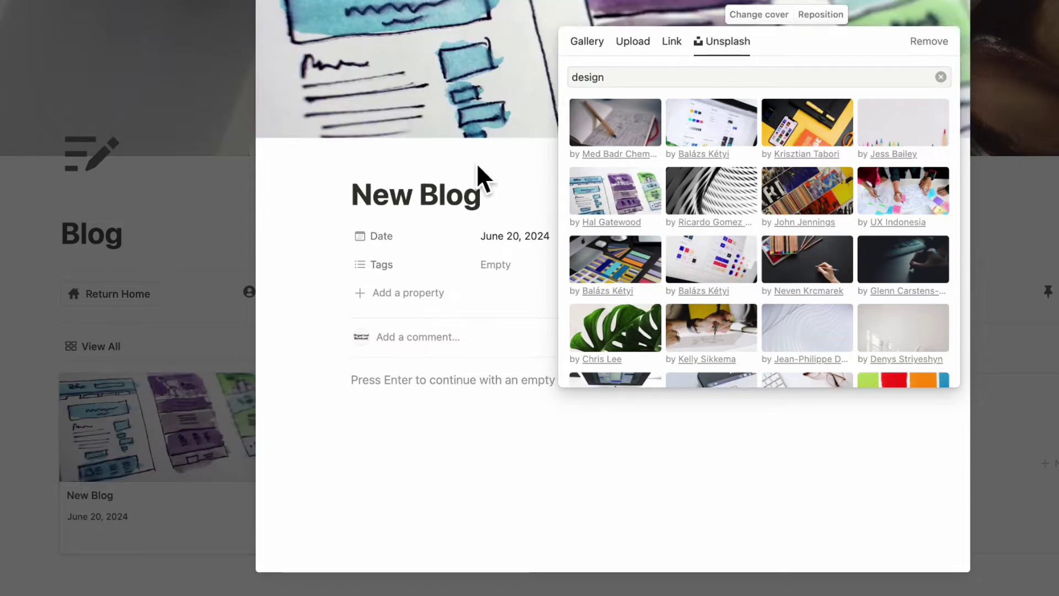
left_click(430, 413)
Tag the New Blog post with Design.
left_click(504, 266)
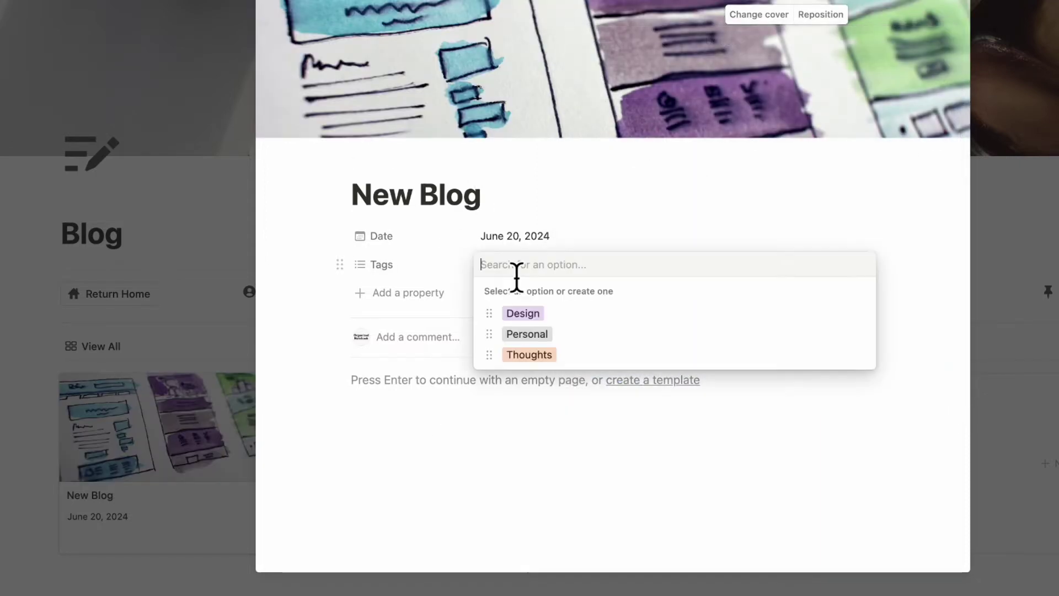
left_click(530, 314)
left_click(385, 411)
Start the New Blog post's body with a Heading 3 block reading "Heading".
left_click(379, 394)
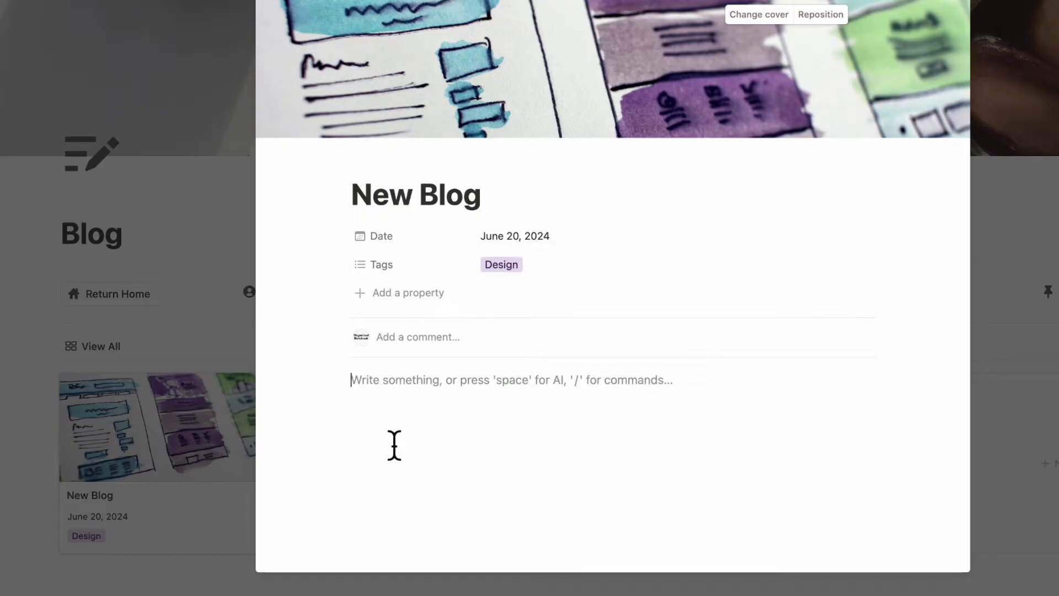
type("/heading")
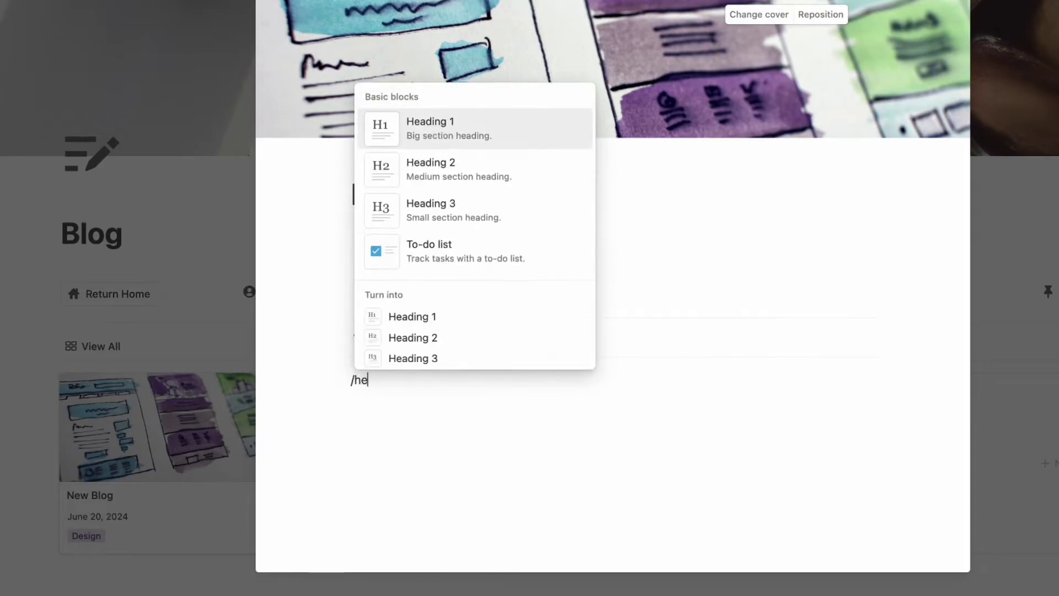
left_click(496, 223)
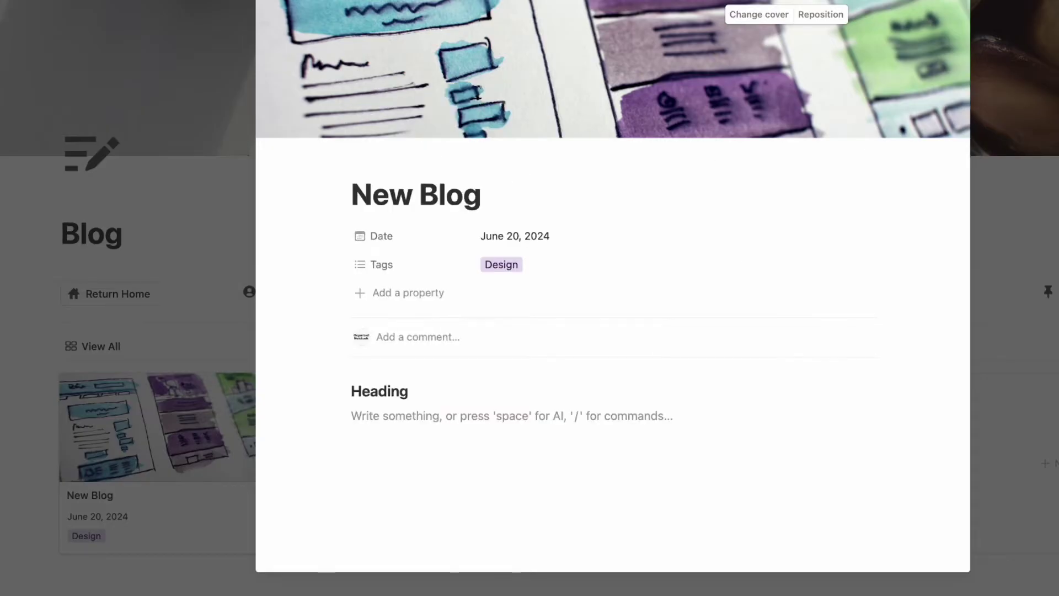
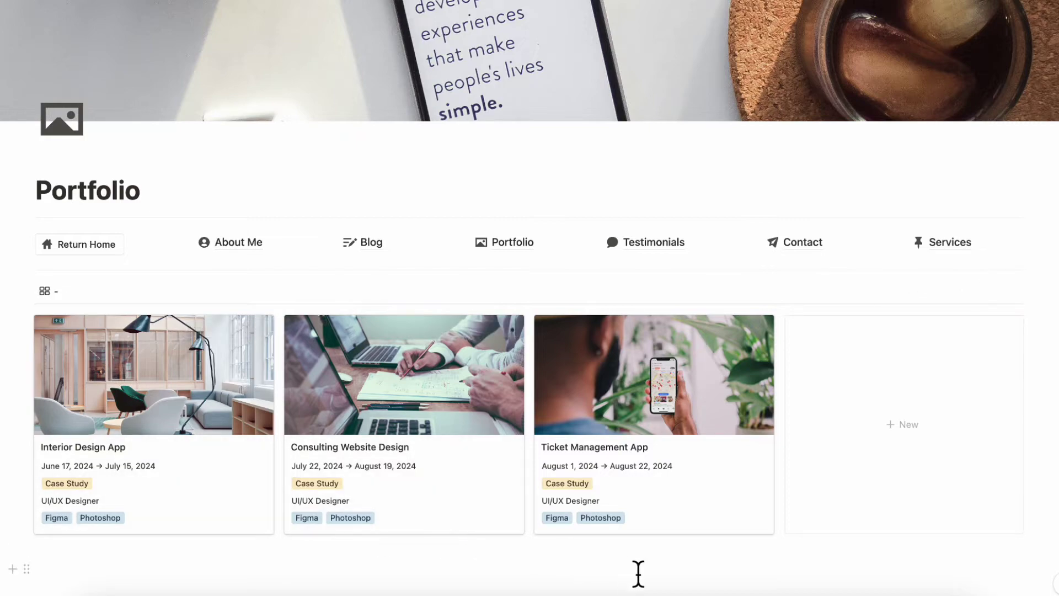
Select the three Portfolio project cards, inspect their shared actions including property editing, and close them unchanged.
scroll(289, 464, "down", 1)
left_click_drag(3, 388, 676, 470)
right_click(681, 483)
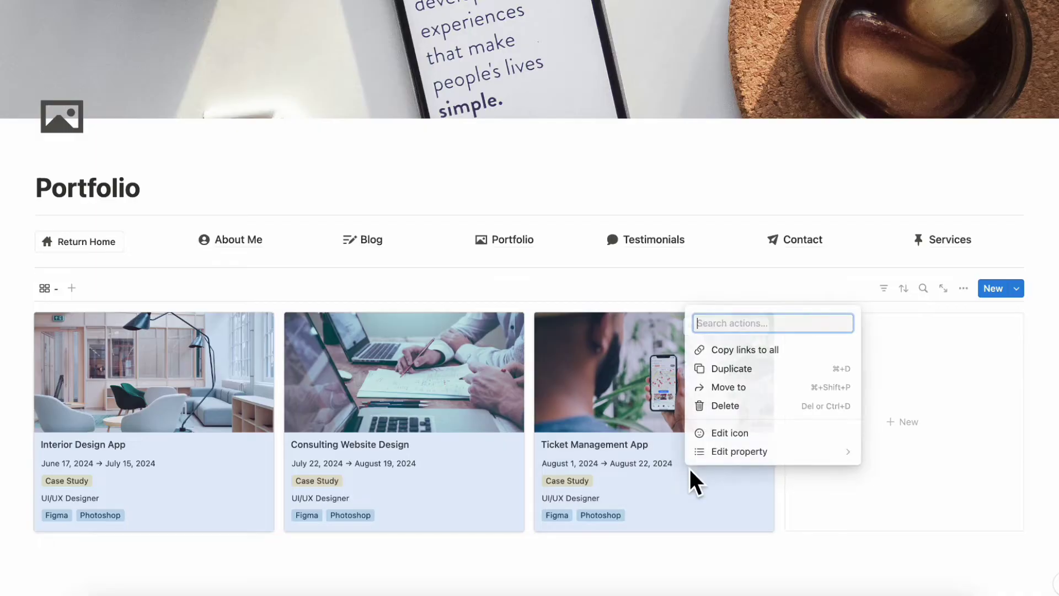
mouse_move(756, 451)
key("Escape")
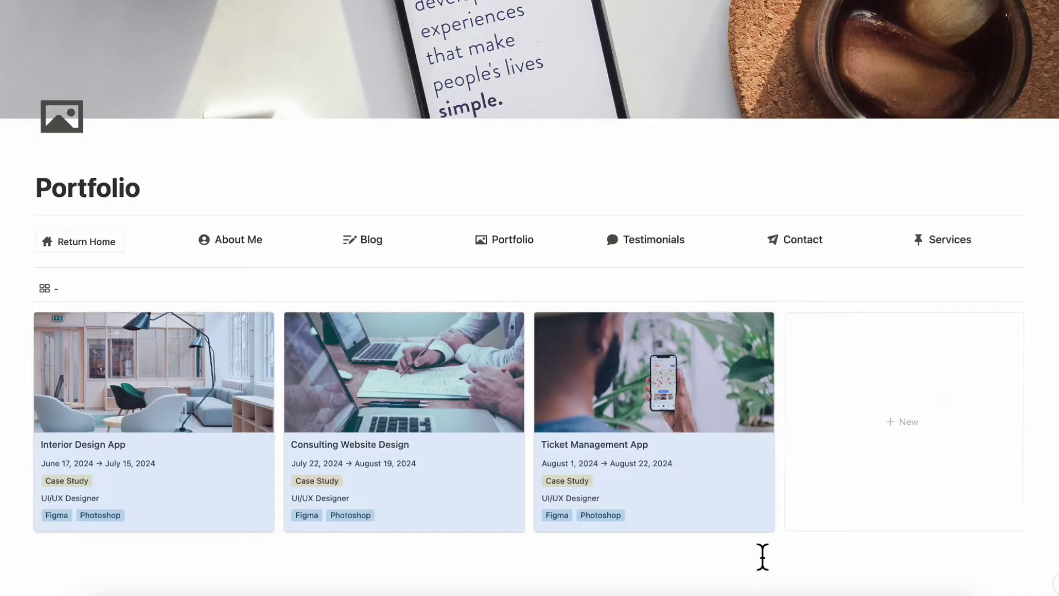
Create a Portfolio project titled "Wedding Photography" and check its Role property without changing it.
left_click(862, 437)
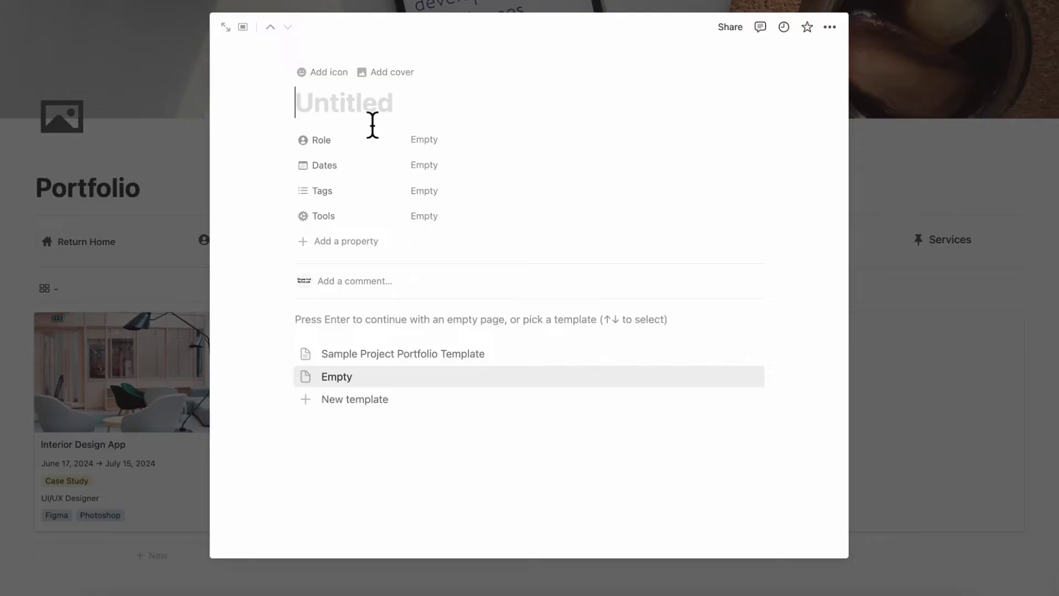
type("Wedding ")
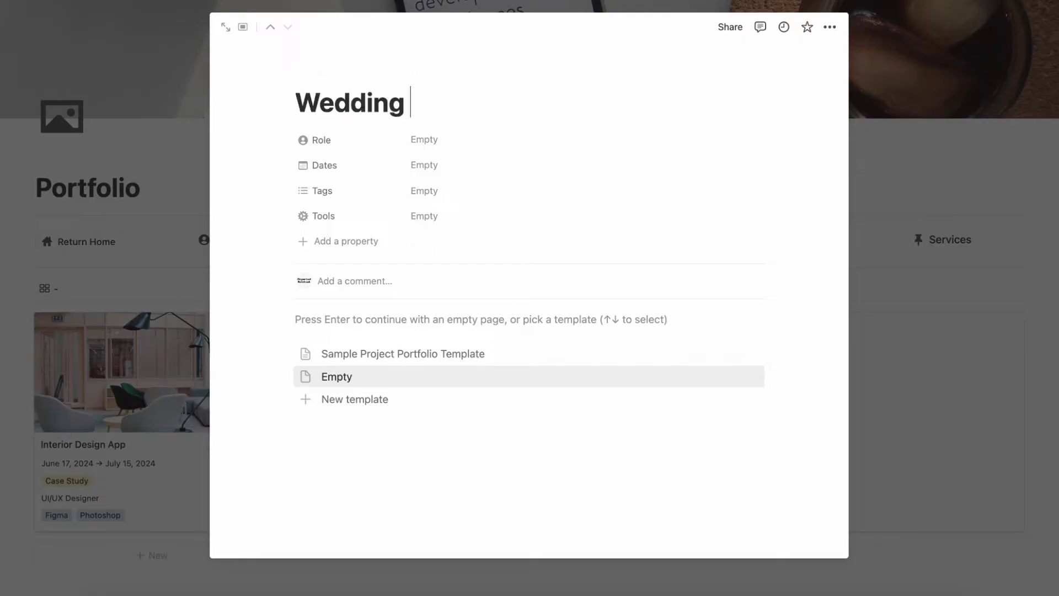
type("Photography")
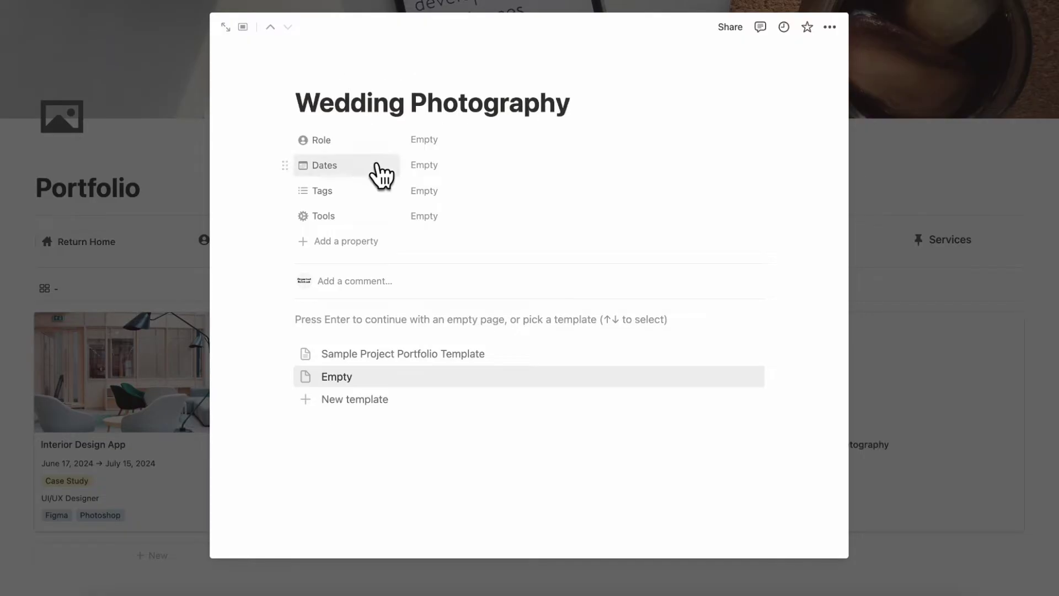
left_click(362, 142)
left_click(348, 141)
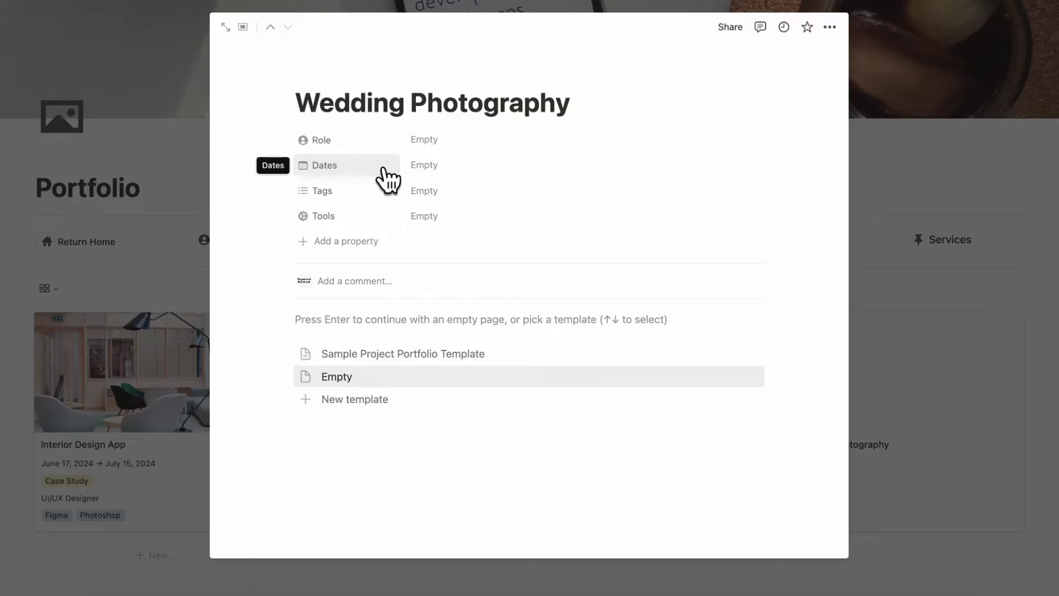
Create and assign a new "Wedding" tag on the Wedding Photography project.
left_click(463, 193)
key("Escape")
left_click(489, 189)
type("We")
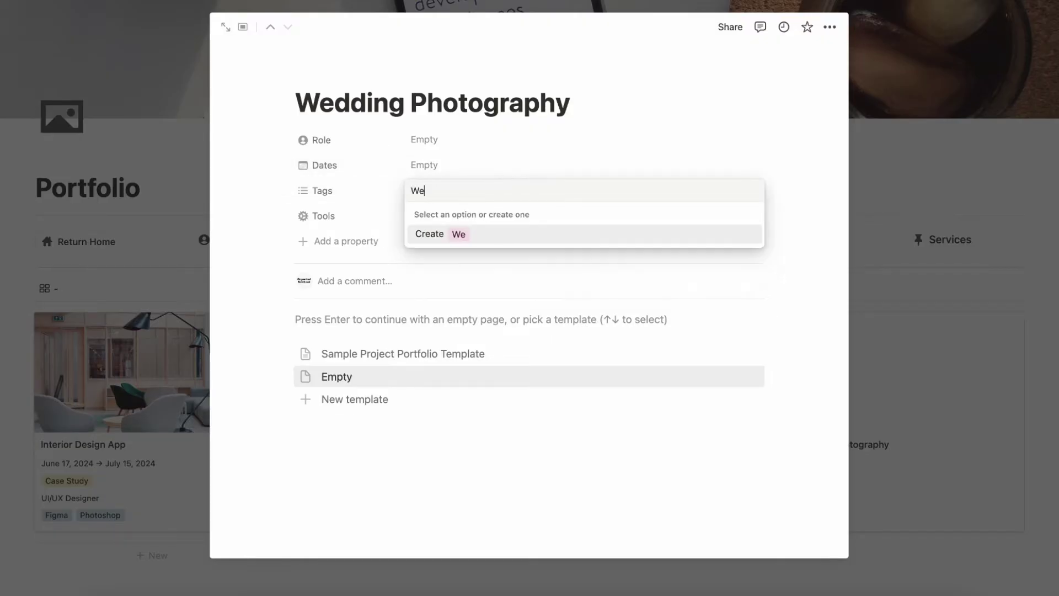
key("Return")
left_click(375, 218)
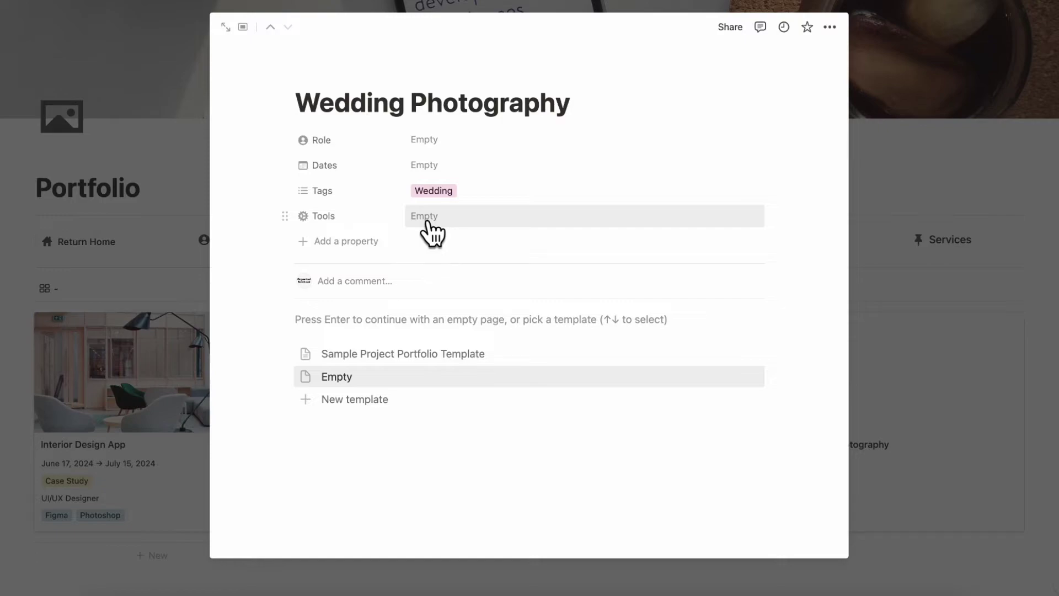
Start the project with an empty body and set its cover to the Unsplash "wedding" photo of a couple's joined hands.
left_click(370, 325)
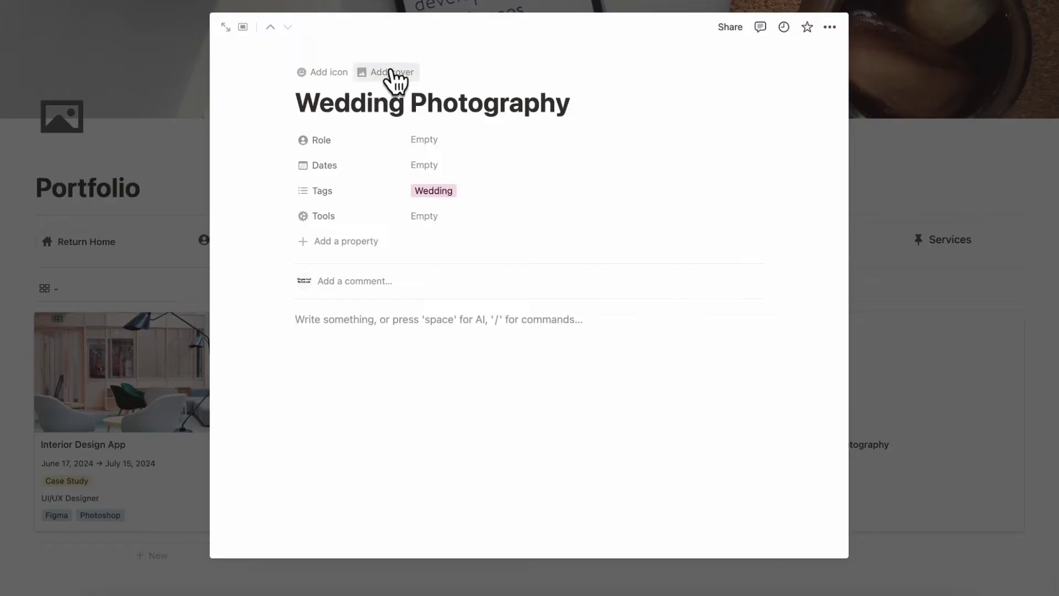
left_click(396, 72)
left_click(661, 62)
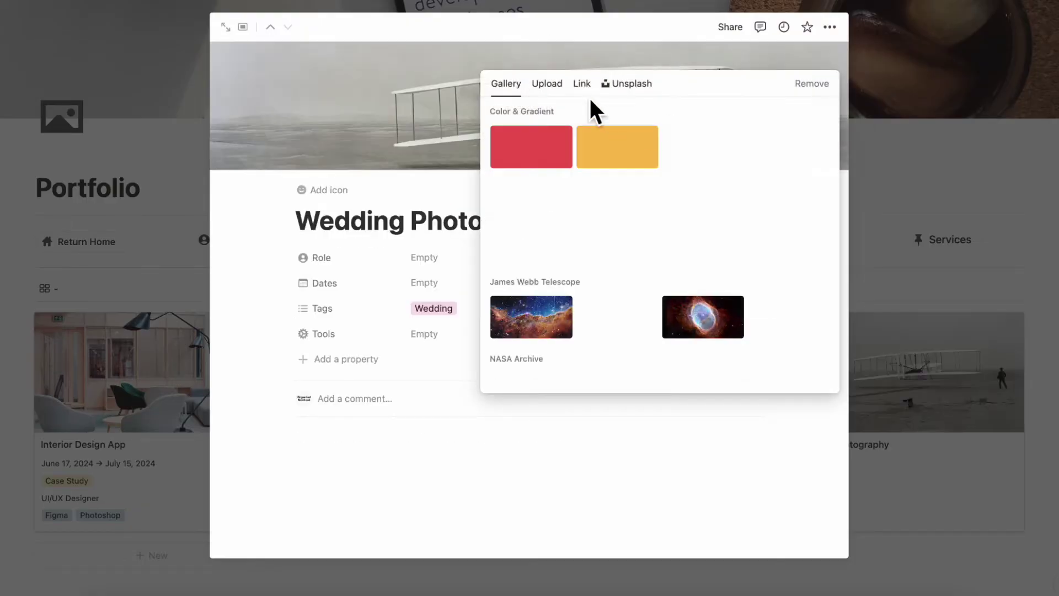
left_click(553, 82)
left_click(629, 85)
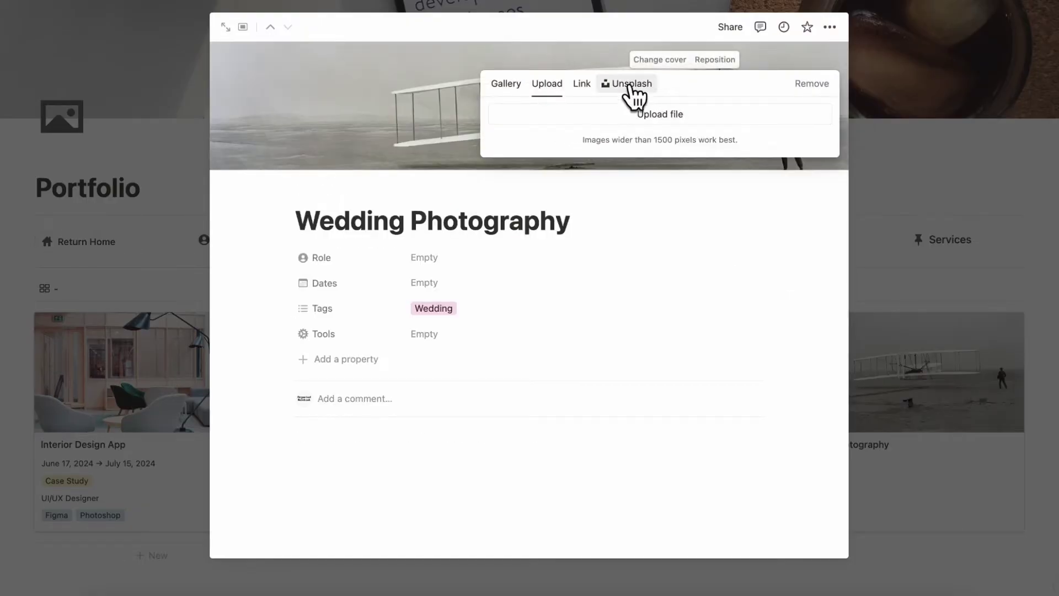
type("wedding")
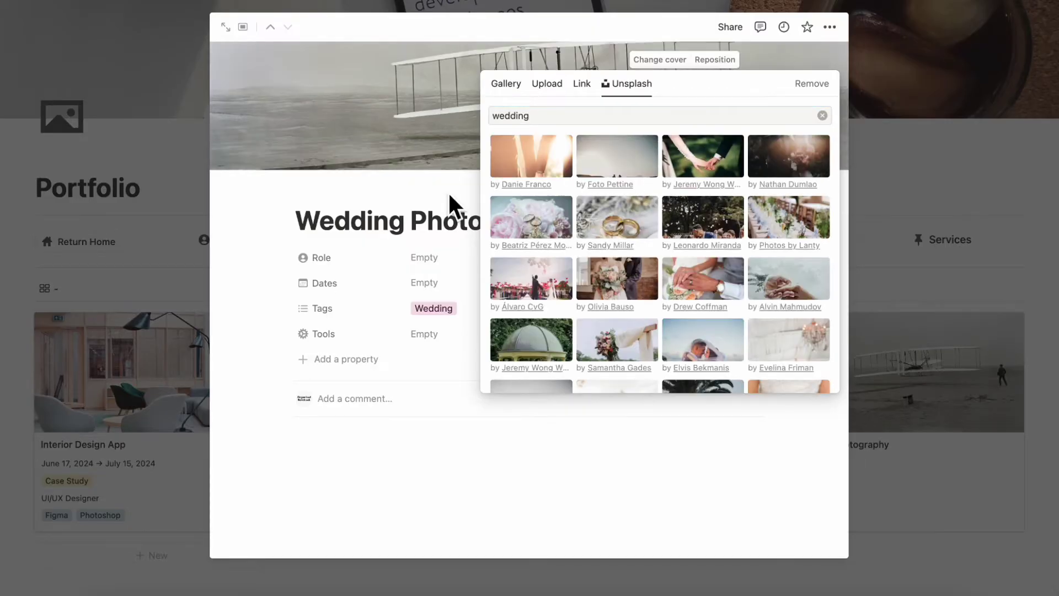
left_click(702, 156)
Insert an image block in the project's body with the Unsplash "wedding" photo of a couple releasing balloons.
scroll(446, 270, "down", 2)
left_click(402, 368)
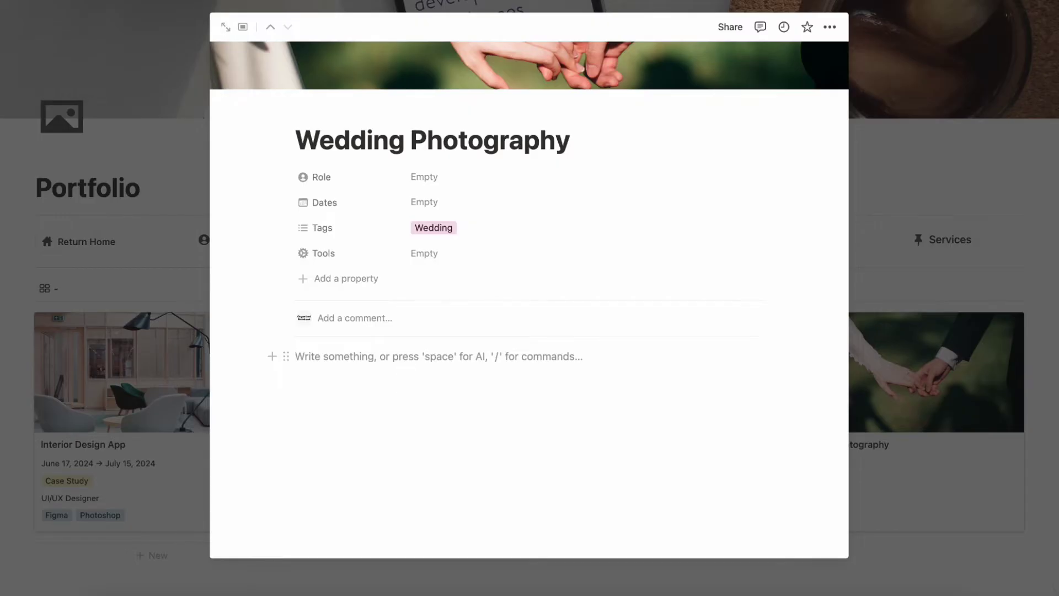
type("/image")
left_click(455, 333)
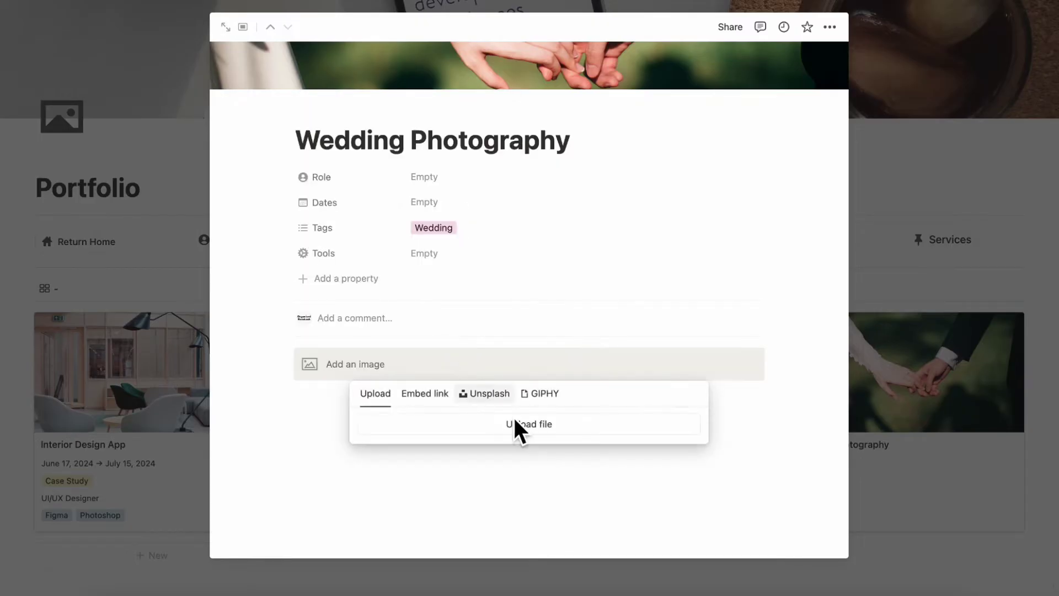
left_click(486, 394)
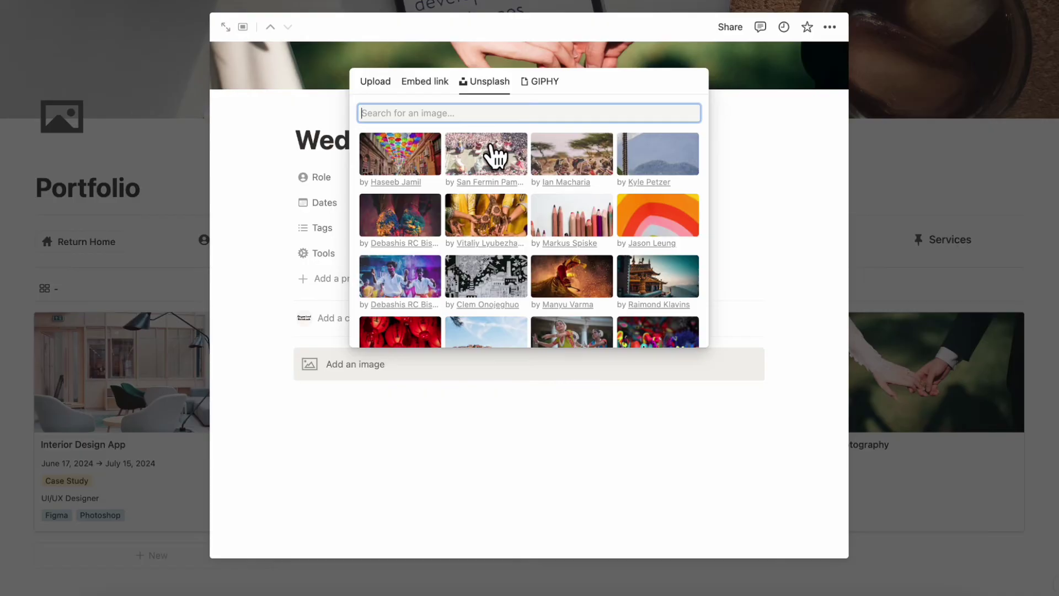
type("wedding")
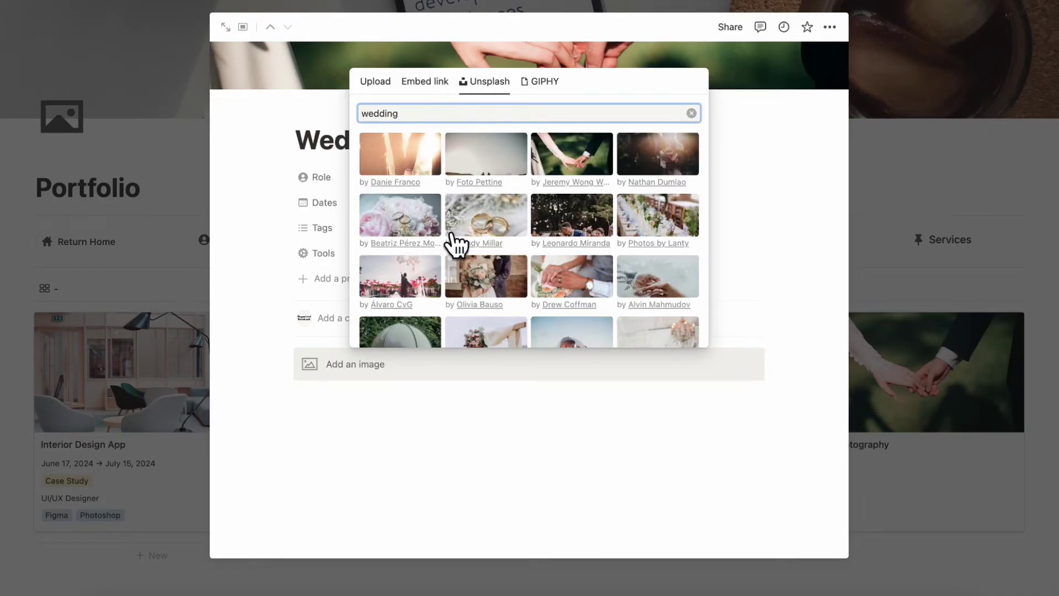
left_click(407, 282)
left_click(408, 282)
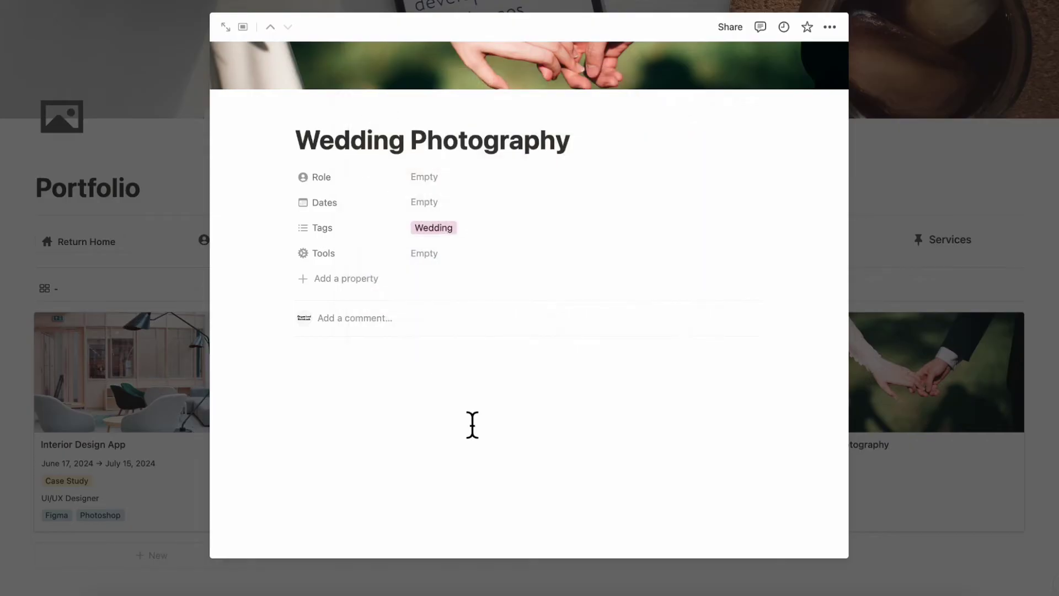
Add a blank caption line beneath the balloon photo and close the Wedding Photography project.
scroll(467, 428, "down", 5)
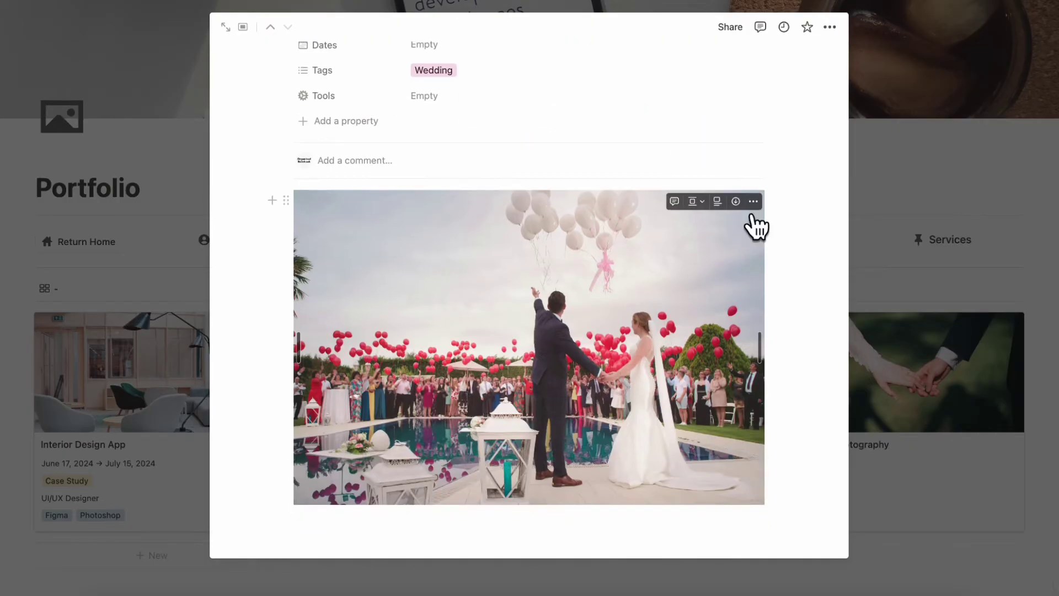
left_click(754, 202)
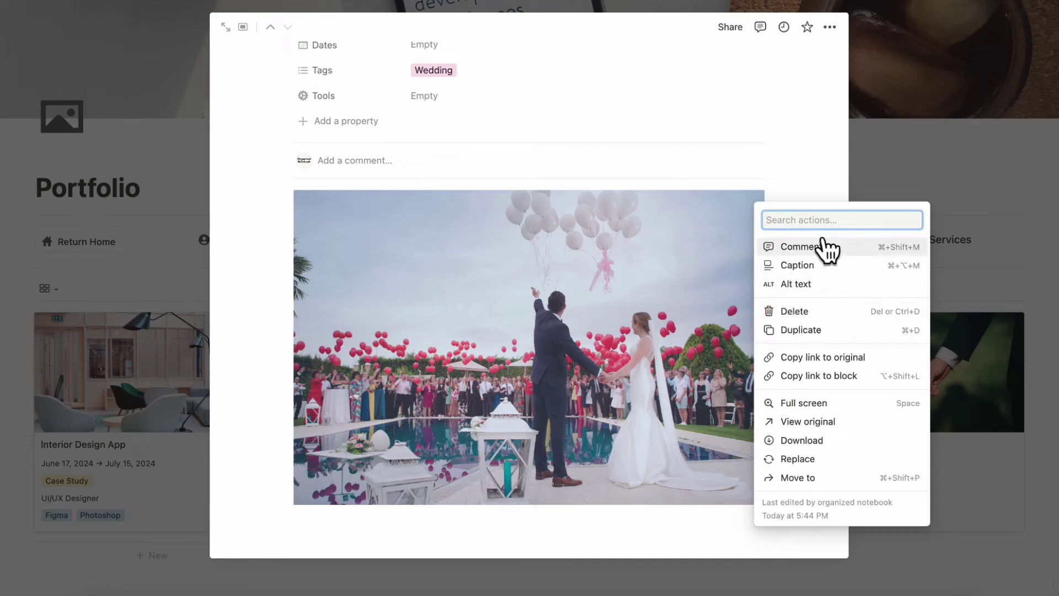
left_click(822, 264)
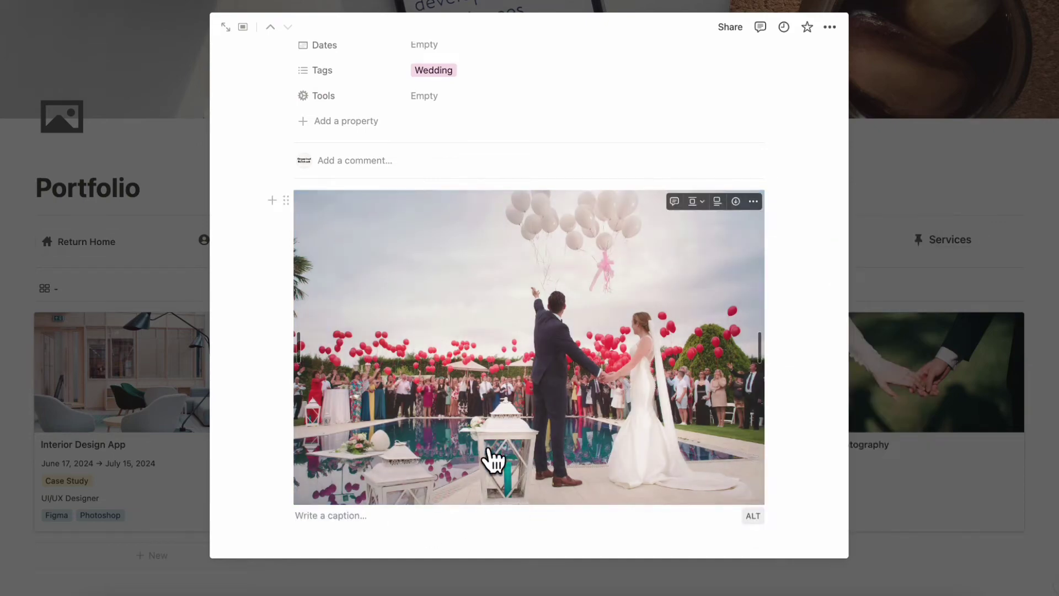
scroll(490, 458, "up", 1)
left_click(959, 439)
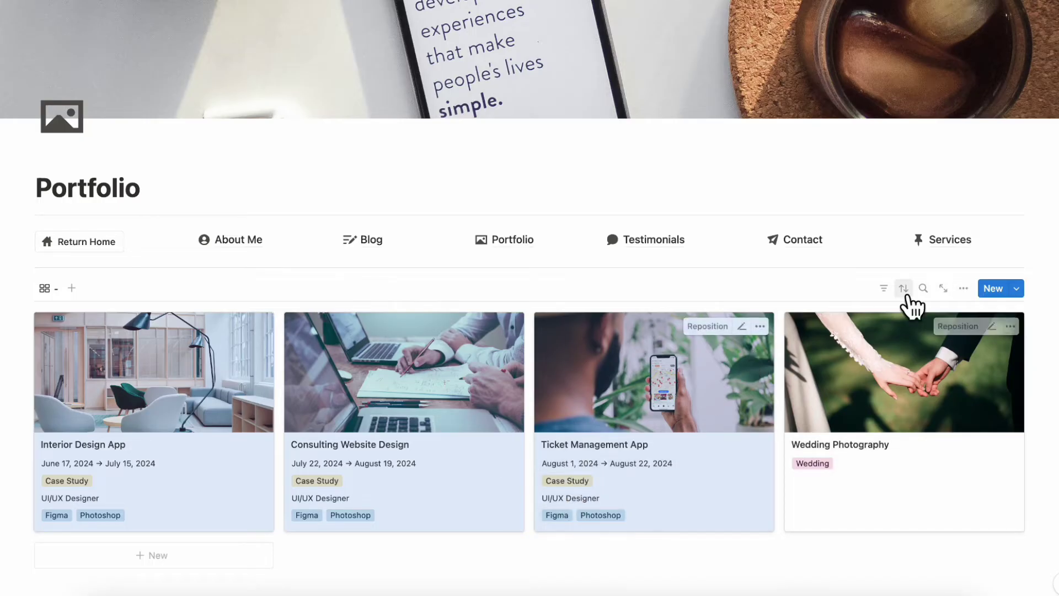
Hide the Dates property from the Portfolio gallery cards.
left_click(963, 288)
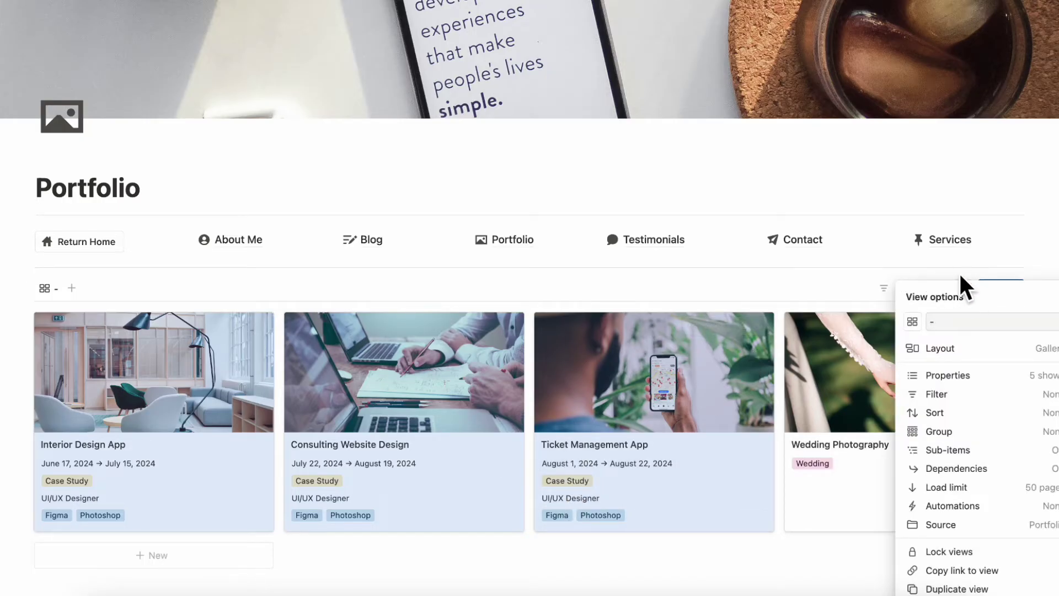
left_click(988, 374)
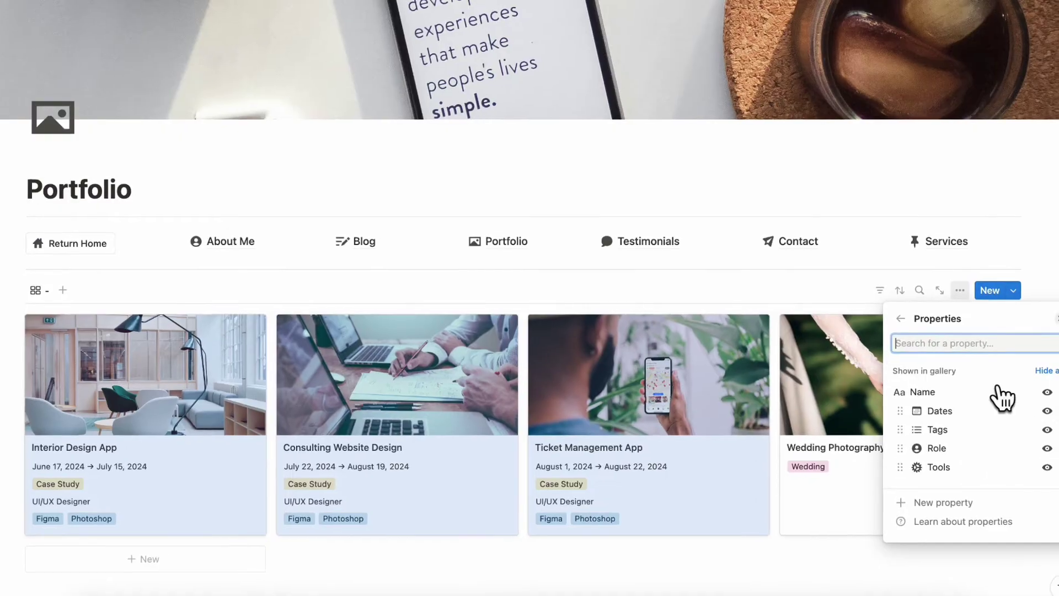
left_click(1055, 415)
left_click(1047, 438)
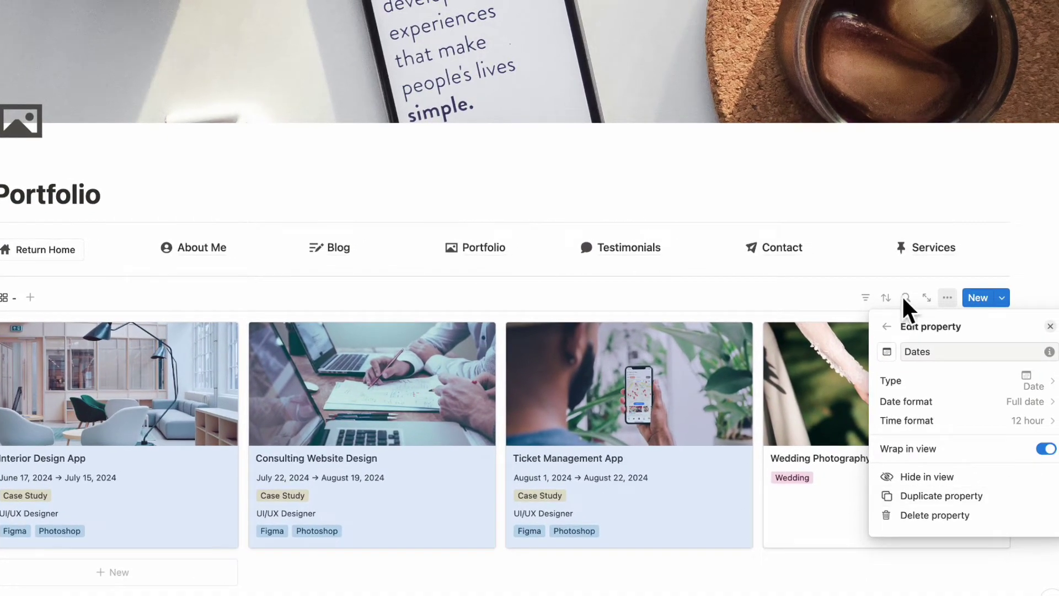
left_click(895, 321)
Hide the Role and Tools properties in the Portfolio gallery, keeping Tags shown on the cards, and close the view options.
left_click(1036, 421)
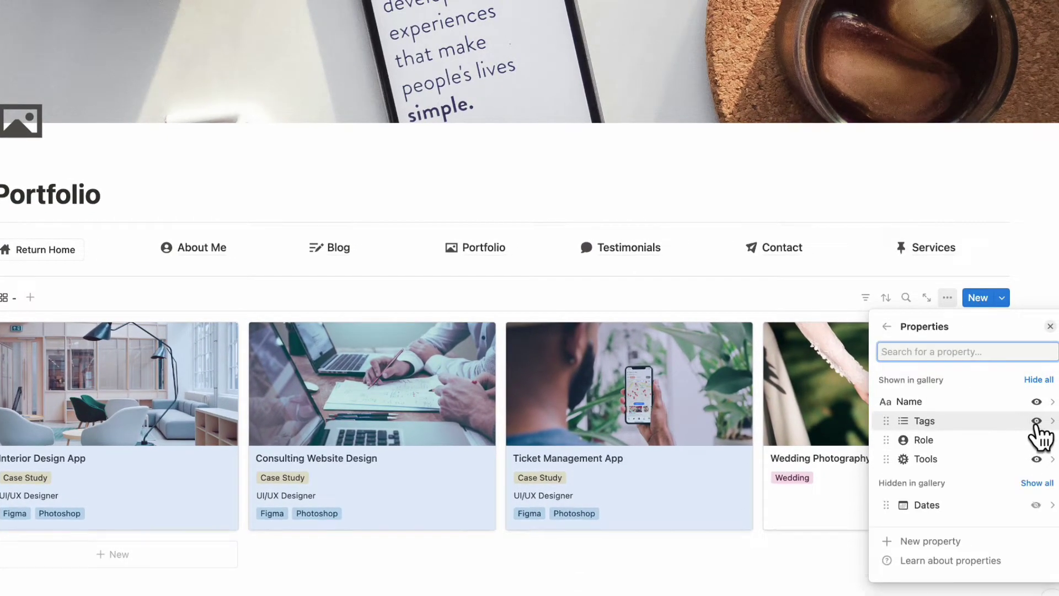
left_click(1036, 421)
left_click(1036, 420)
left_click(1036, 420)
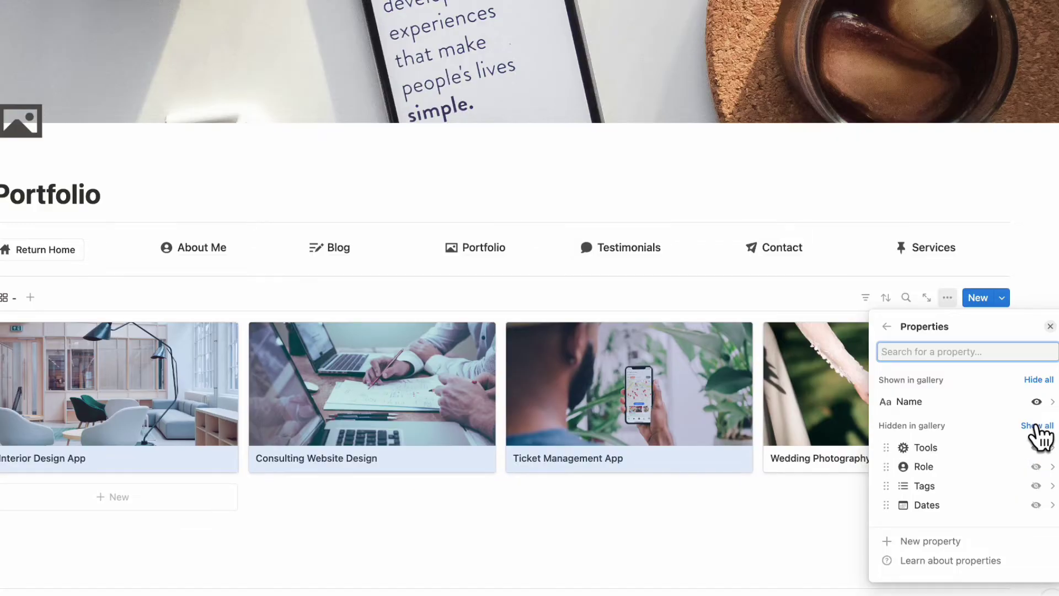
left_click(1036, 485)
left_click(1036, 421)
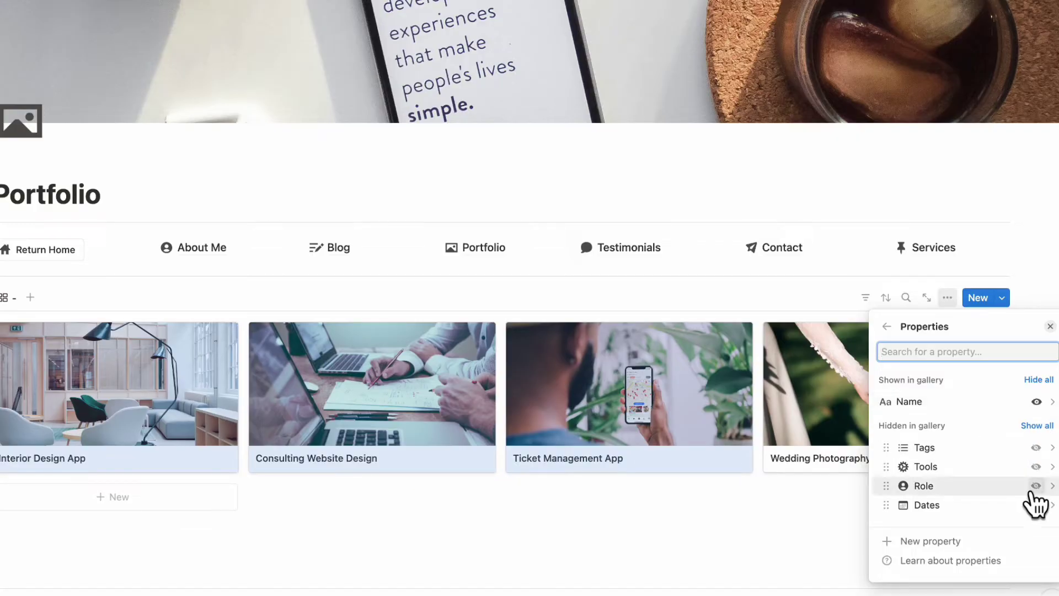
left_click(1036, 447)
left_click(1050, 326)
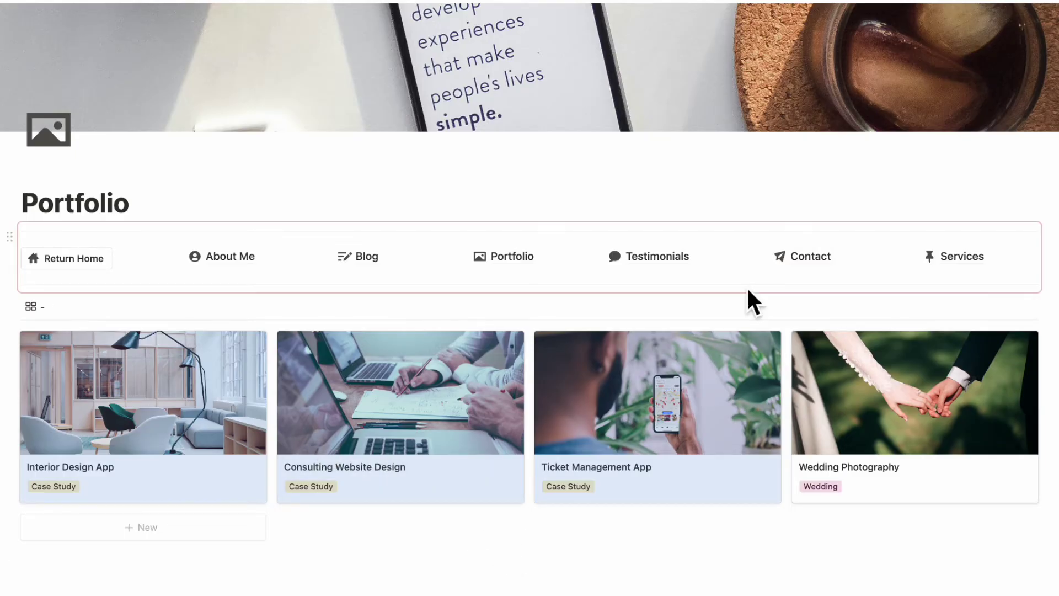
Go to the Testimonials page and open its empty embed block.
left_click(669, 259)
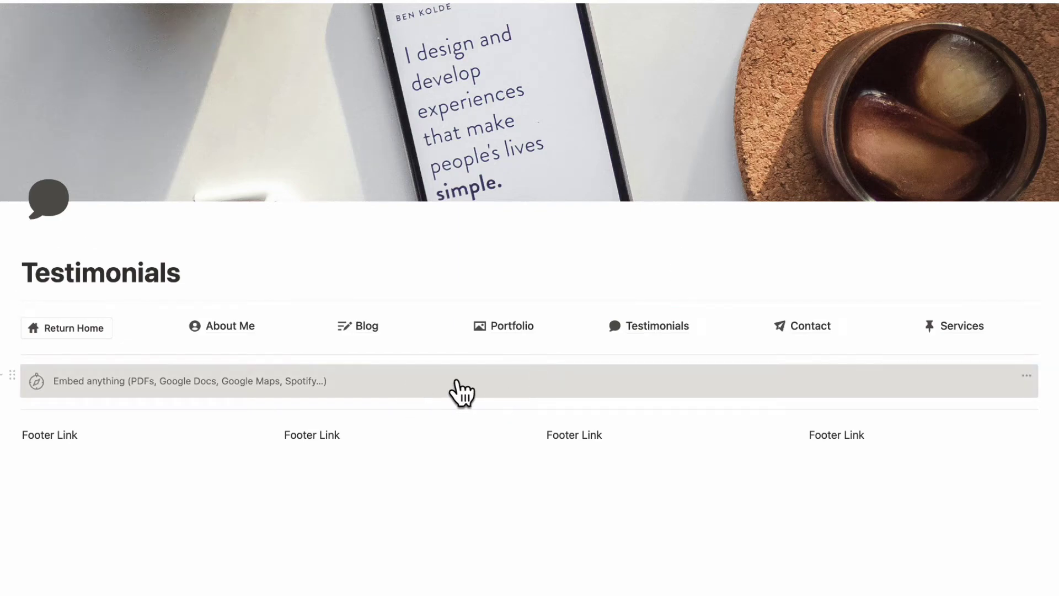
left_click(319, 386)
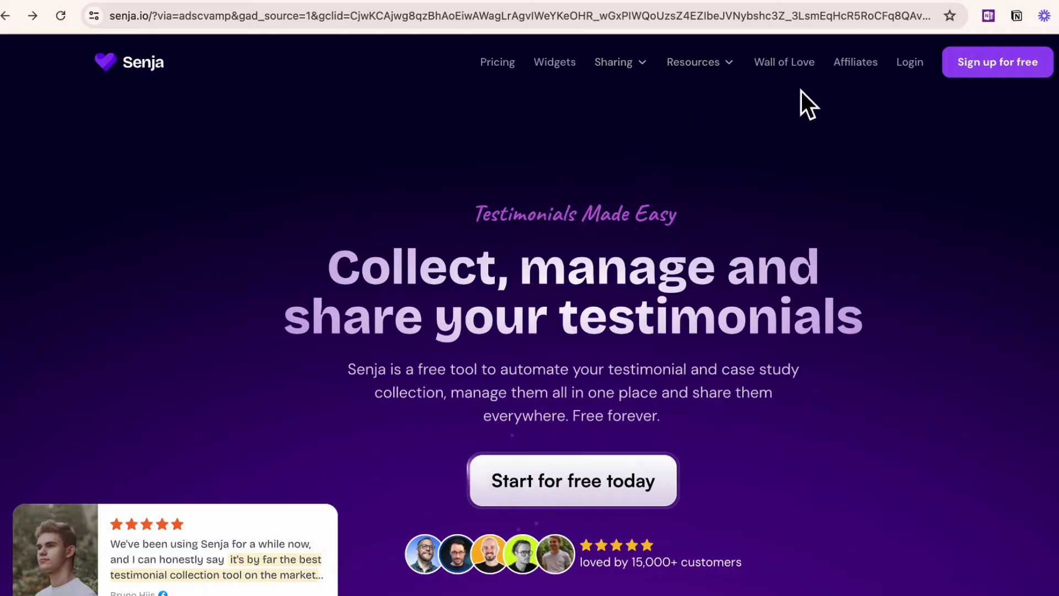
Switch to Senja in the browser, log in and examine the editing options of The Organized Notebook Testimonial Form.
left_click(913, 65)
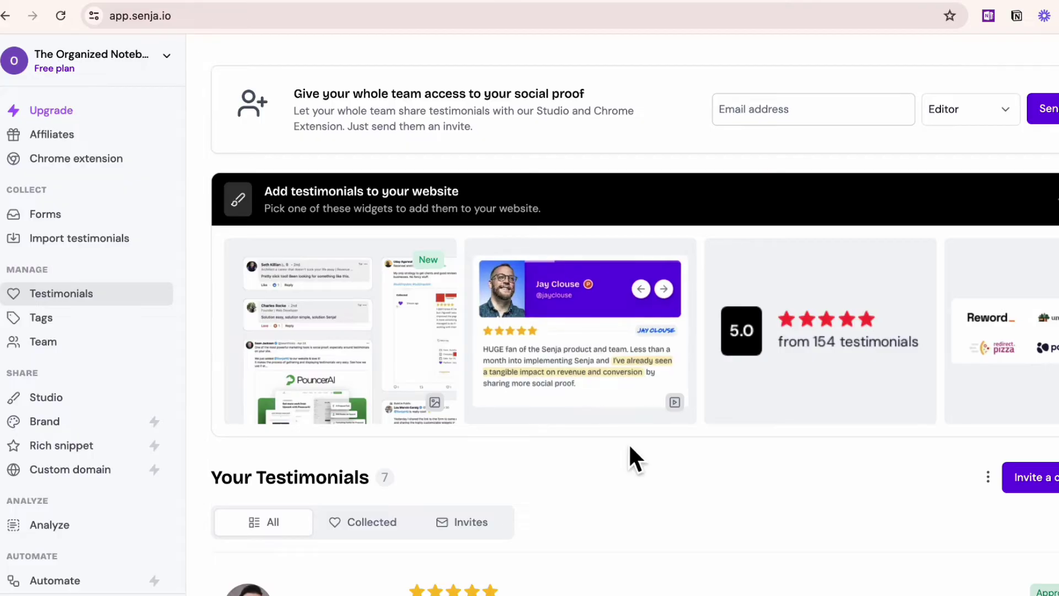
left_click(46, 214)
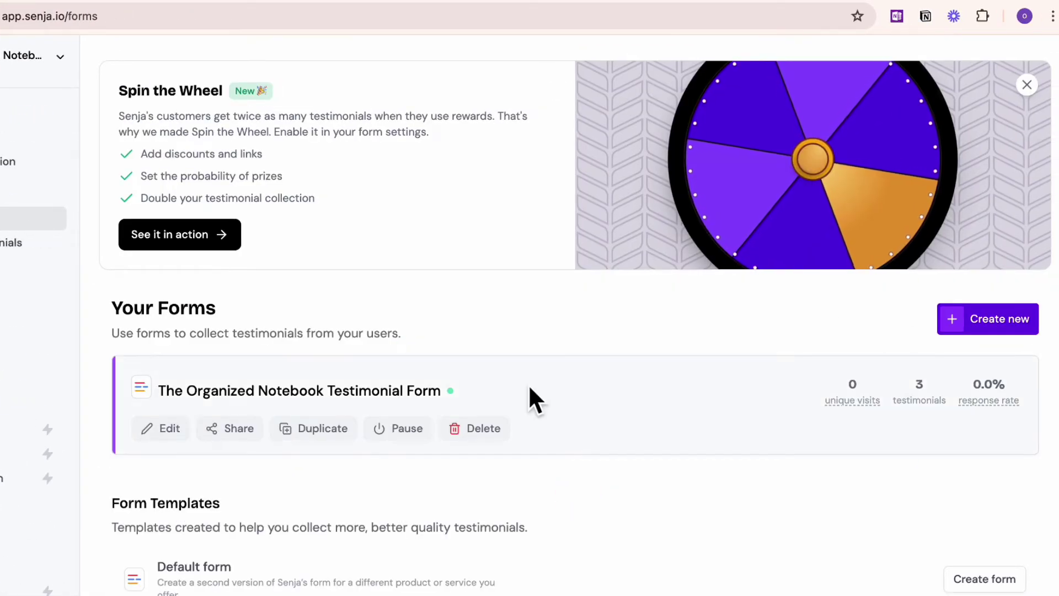
left_click(157, 431)
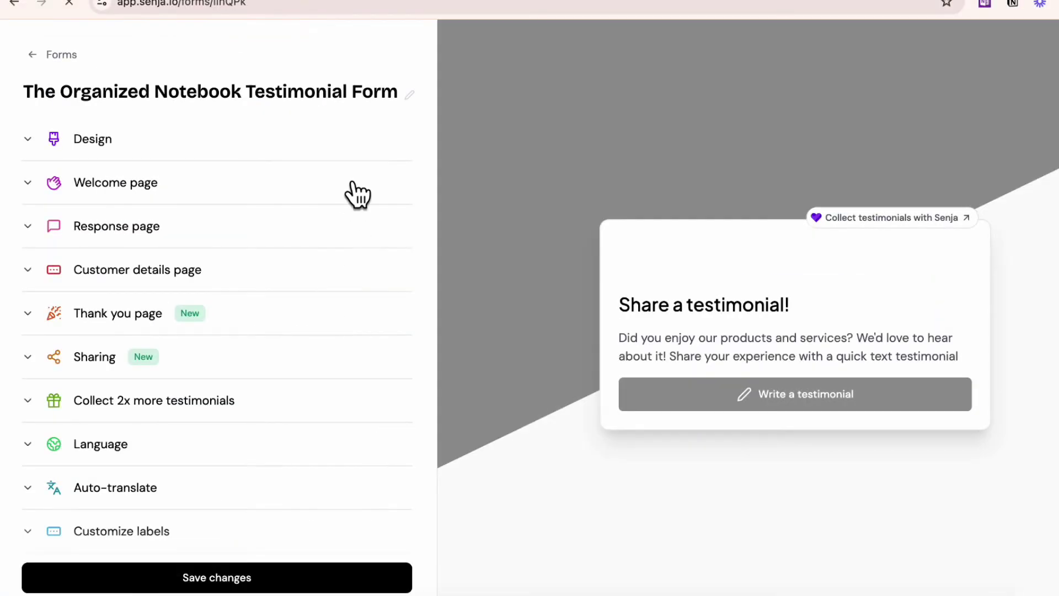
scroll(300, 393, "down", 3)
scroll(300, 391, "up", 3)
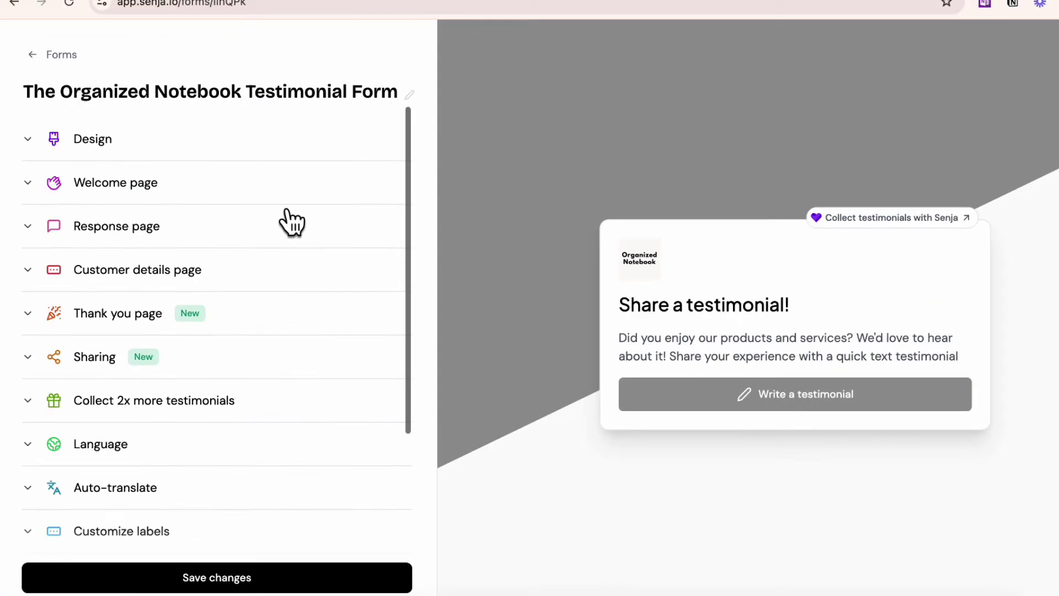
scroll(256, 482, "down", 3)
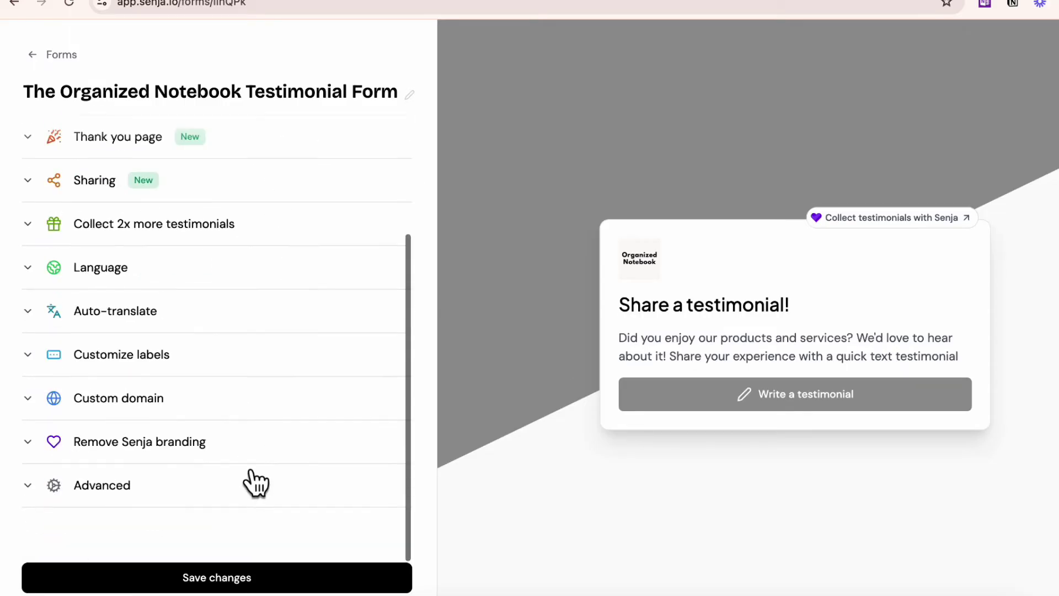
left_click(78, 55)
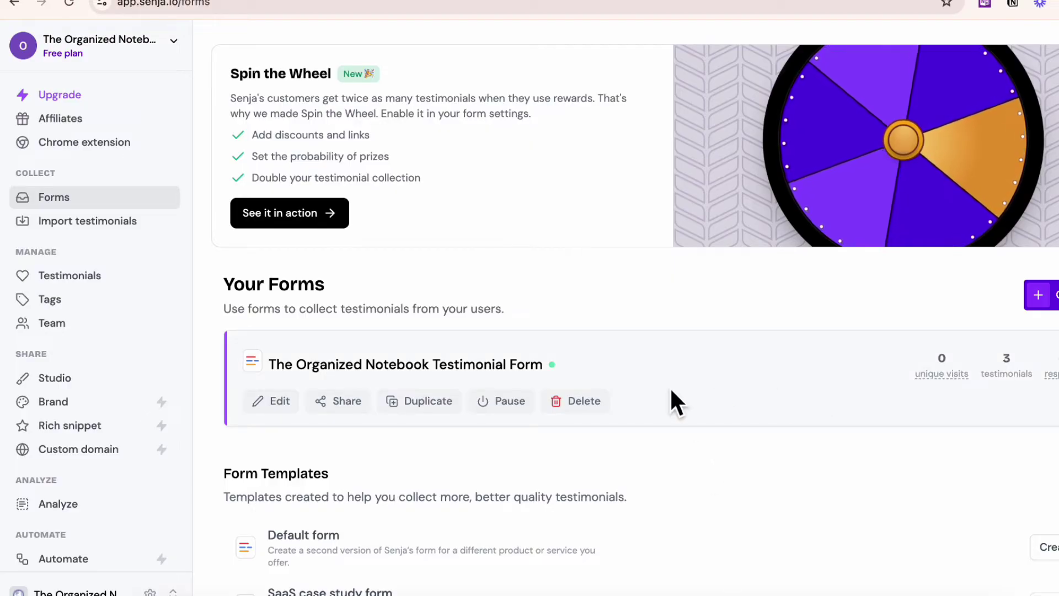
Check the ways to share the testimonial form and return to the forms list.
left_click(347, 404)
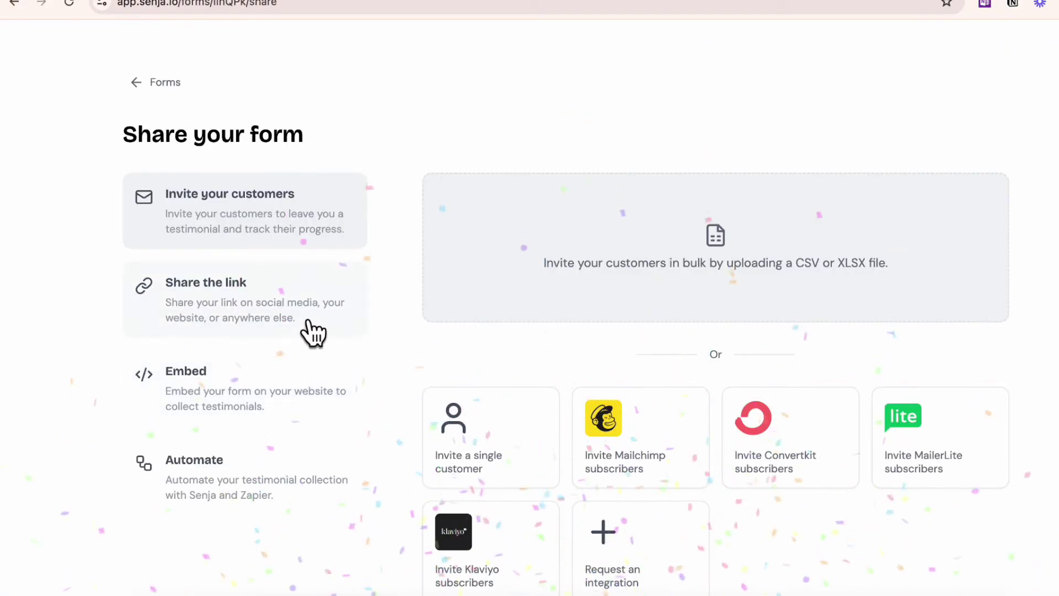
left_click(307, 331)
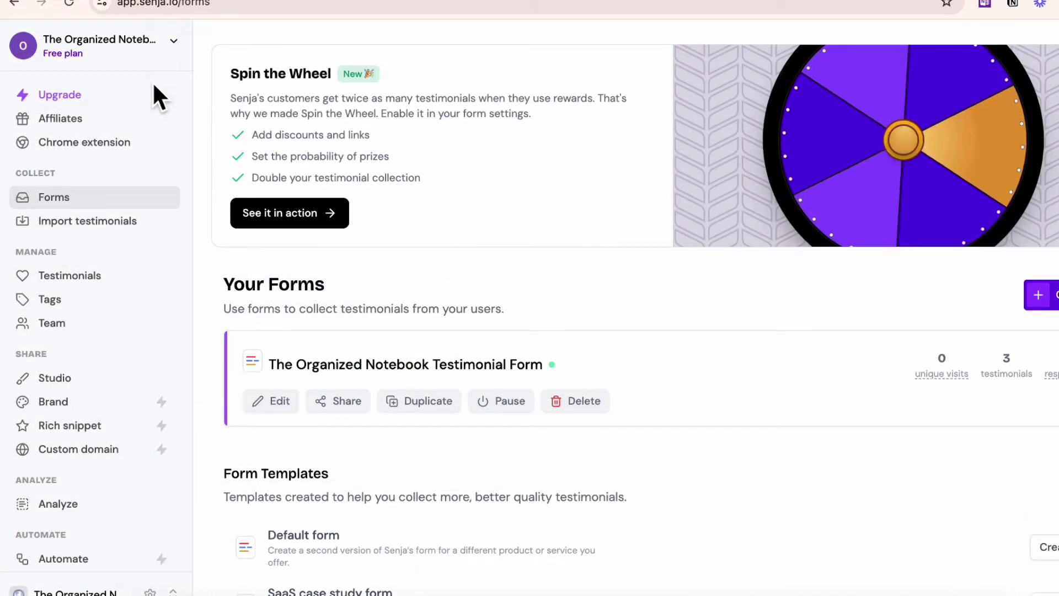
Open the testimonial import page and look through the available import sources.
left_click(128, 222)
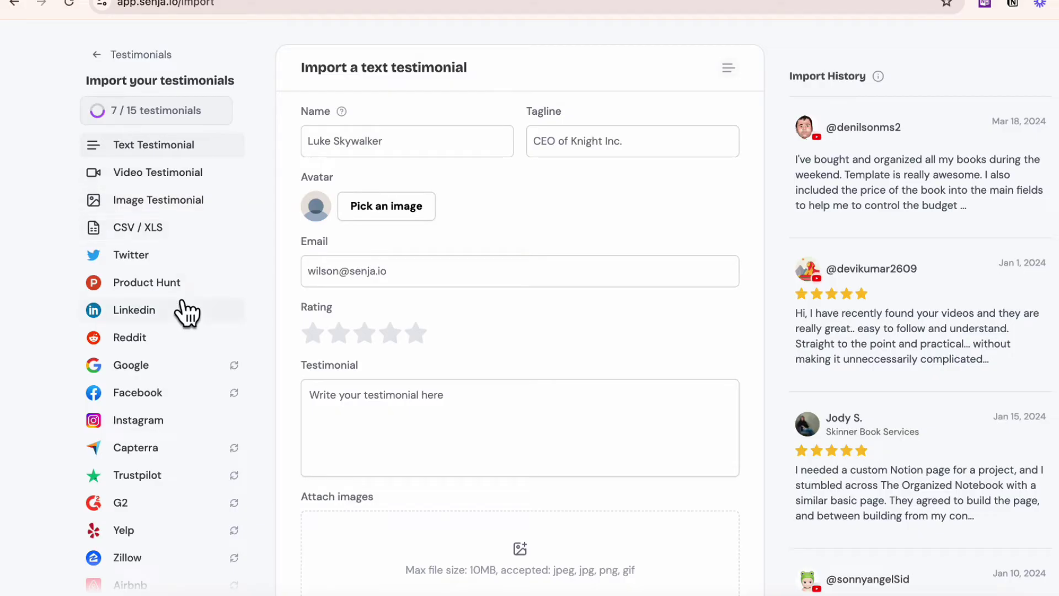
scroll(187, 313, "down", 2)
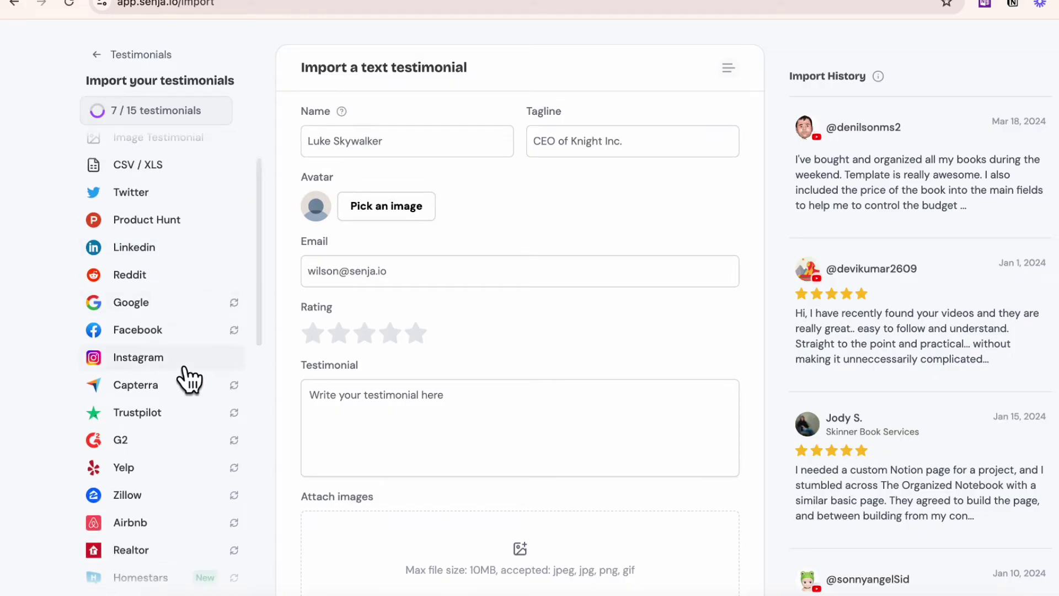
scroll(179, 328, "down", 6)
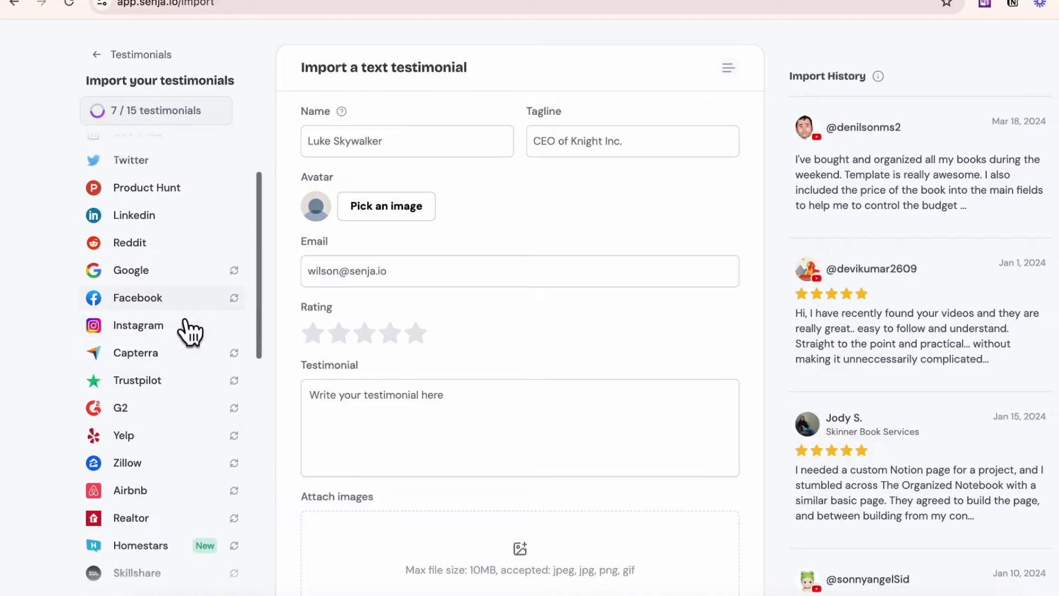
Look through the rest of the testimonial import sources, down to the Testimonial.to migration option.
scroll(189, 331, "down", 7)
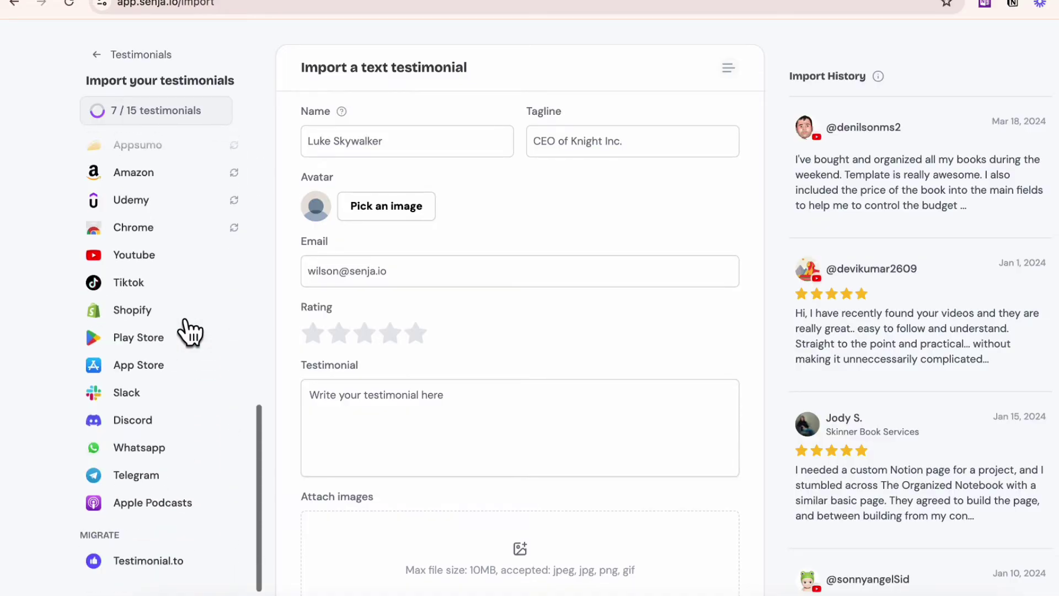
scroll(155, 399, "up", 12)
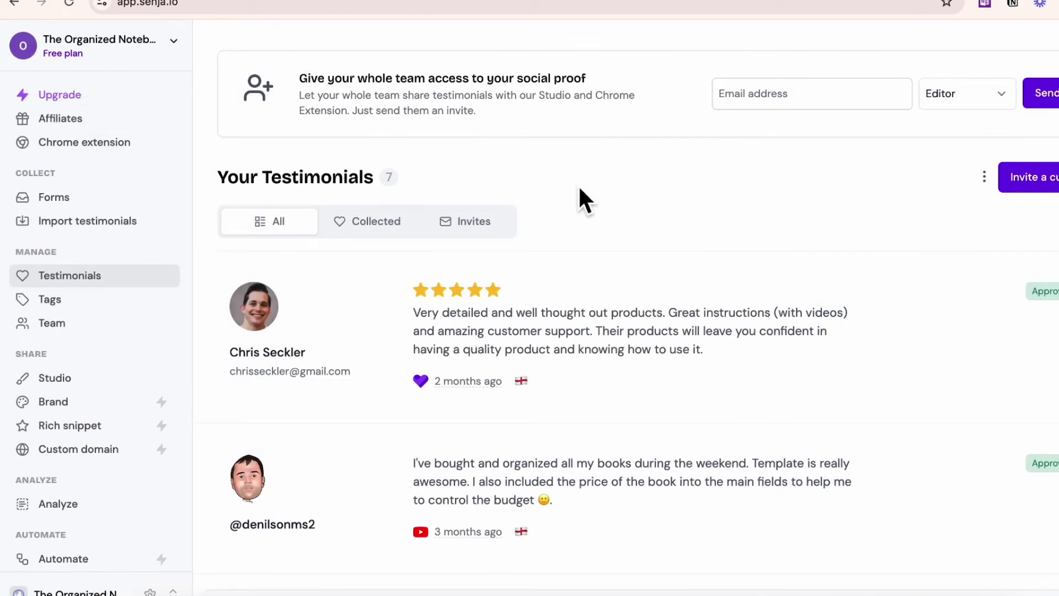
In the Studio, create a Testimonial Masonry widget named "Home Page testimonials" and set its planned embed location to Home Page.
left_click(93, 383)
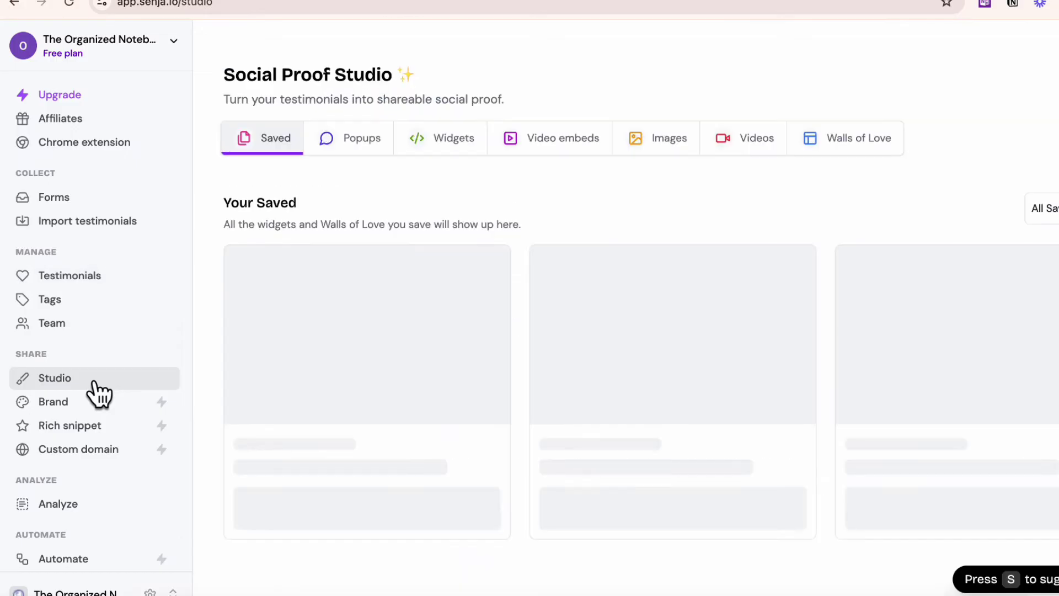
left_click(444, 146)
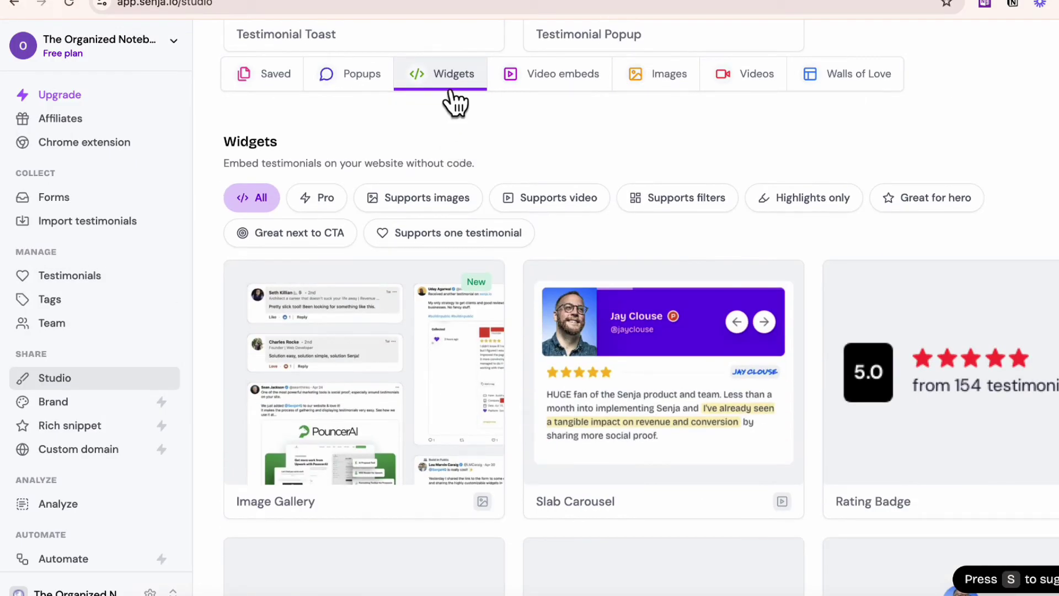
scroll(441, 196, "down", 6)
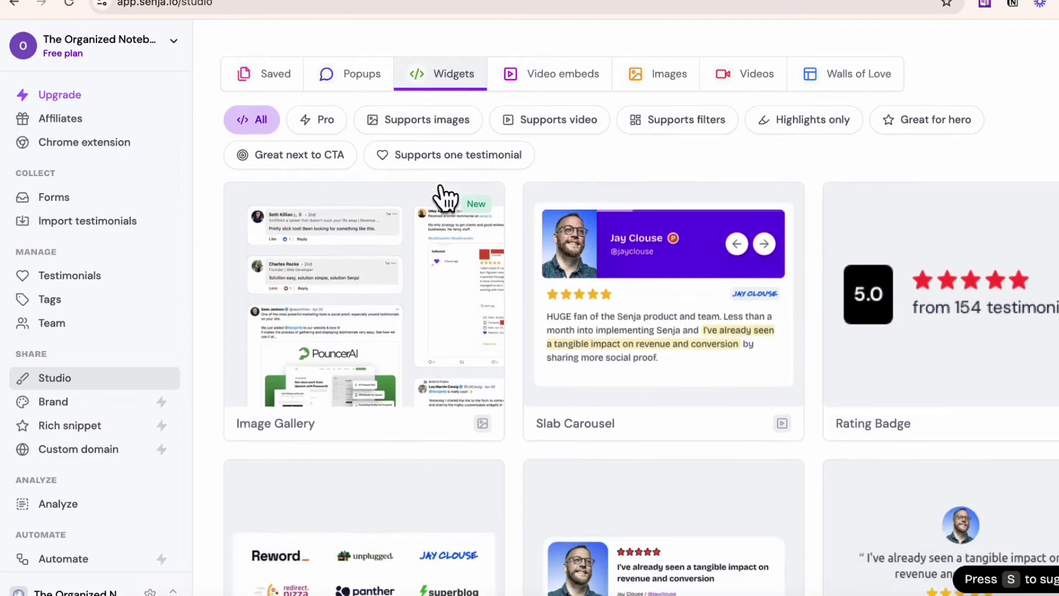
scroll(445, 199, "down", 13)
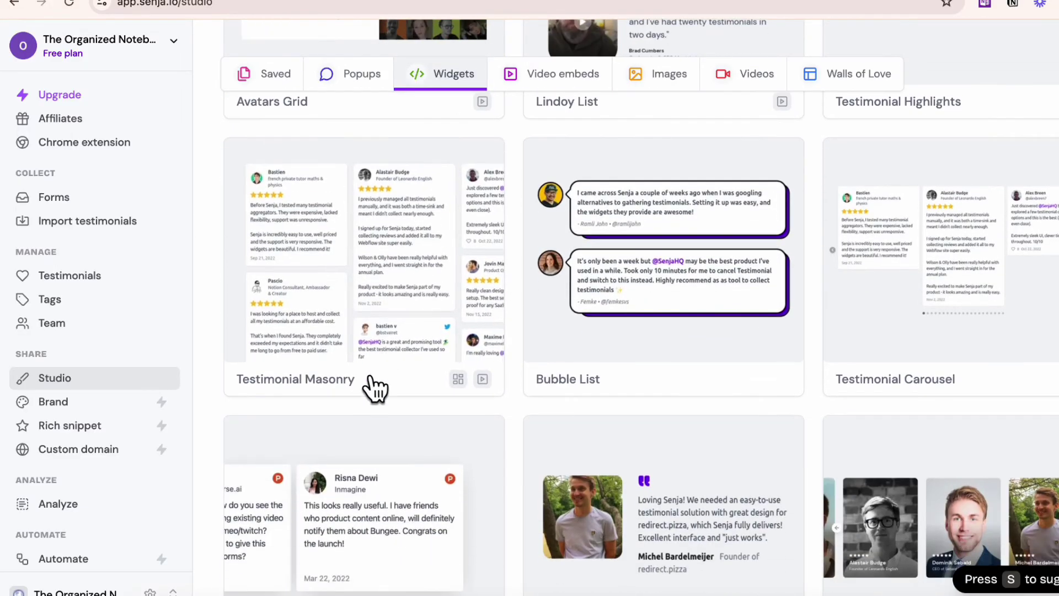
left_click(375, 389)
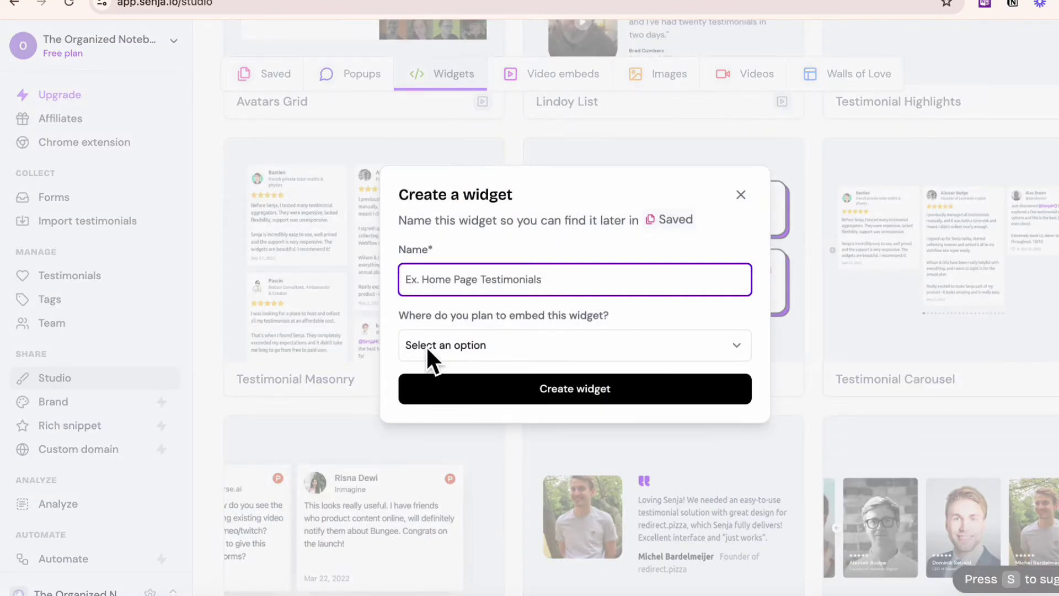
type("Home Page testimonials")
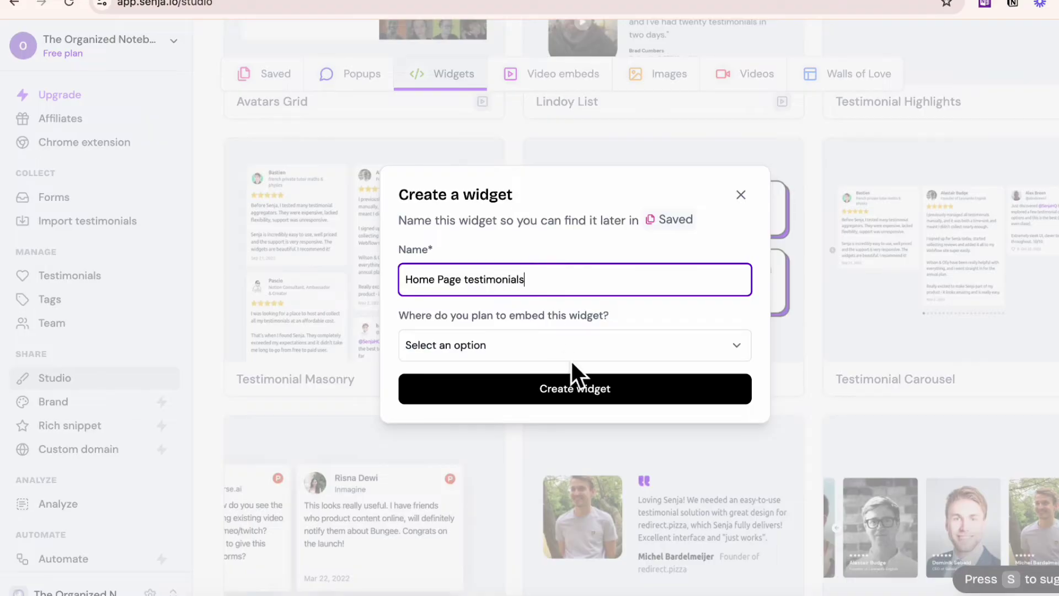
left_click(570, 343)
left_click(561, 362)
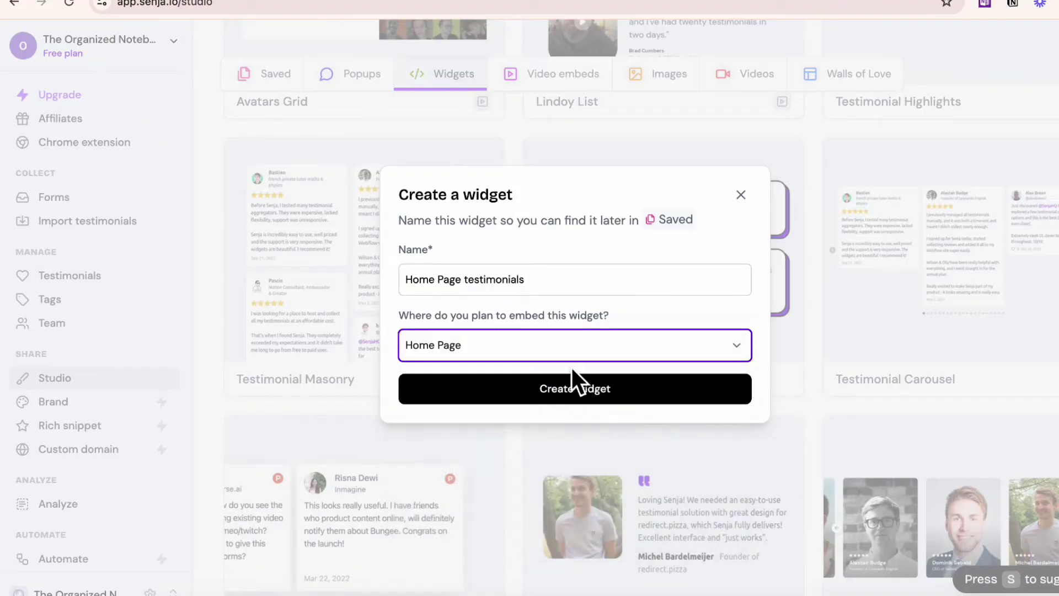
left_click(555, 393)
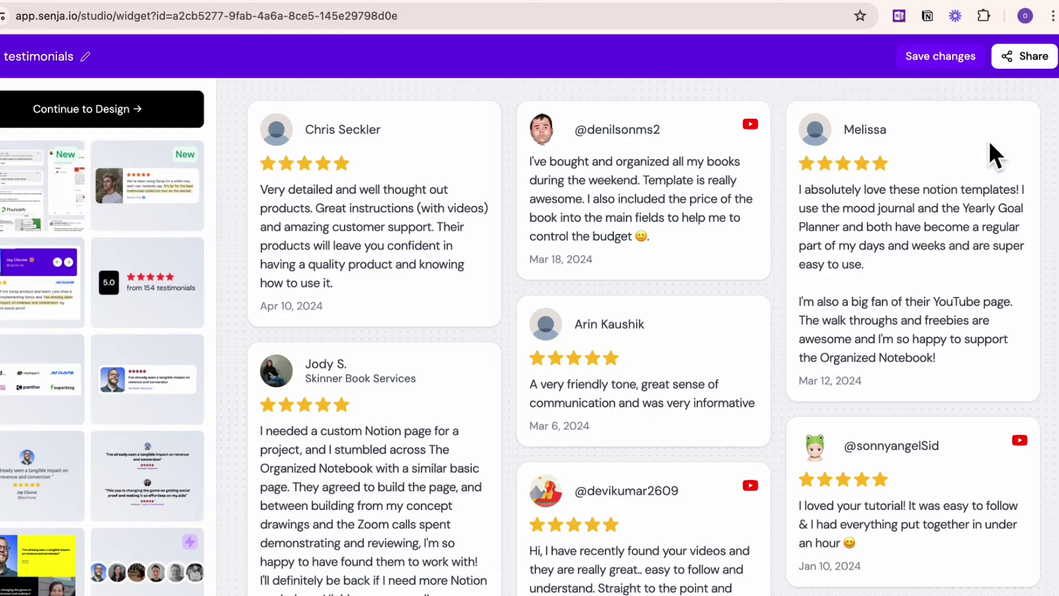
Share the testimonials widget as a URL, copy that URL and switch back to Notion.
left_click(1027, 62)
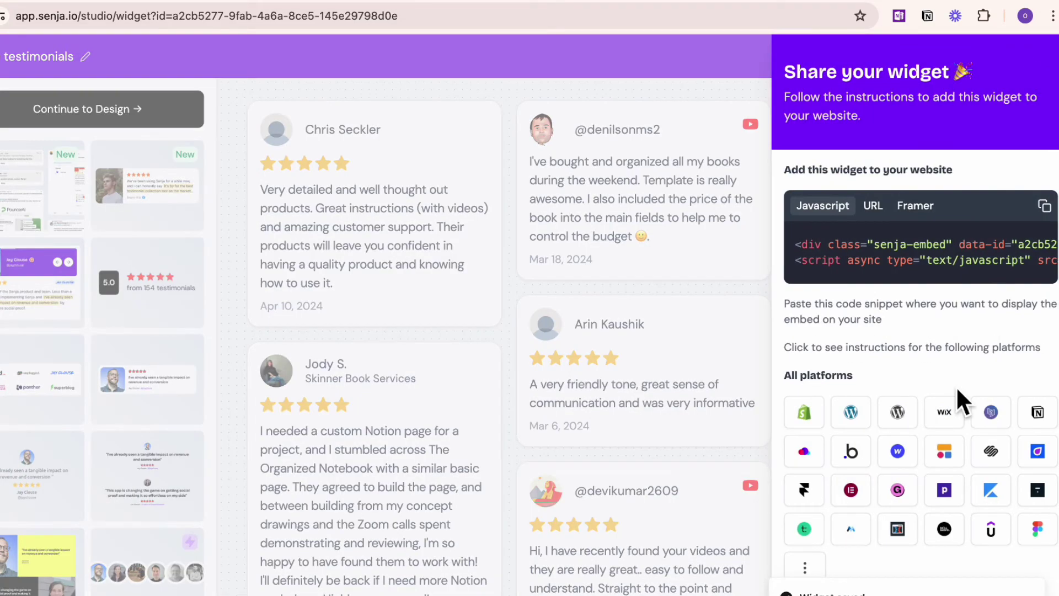
left_click(873, 206)
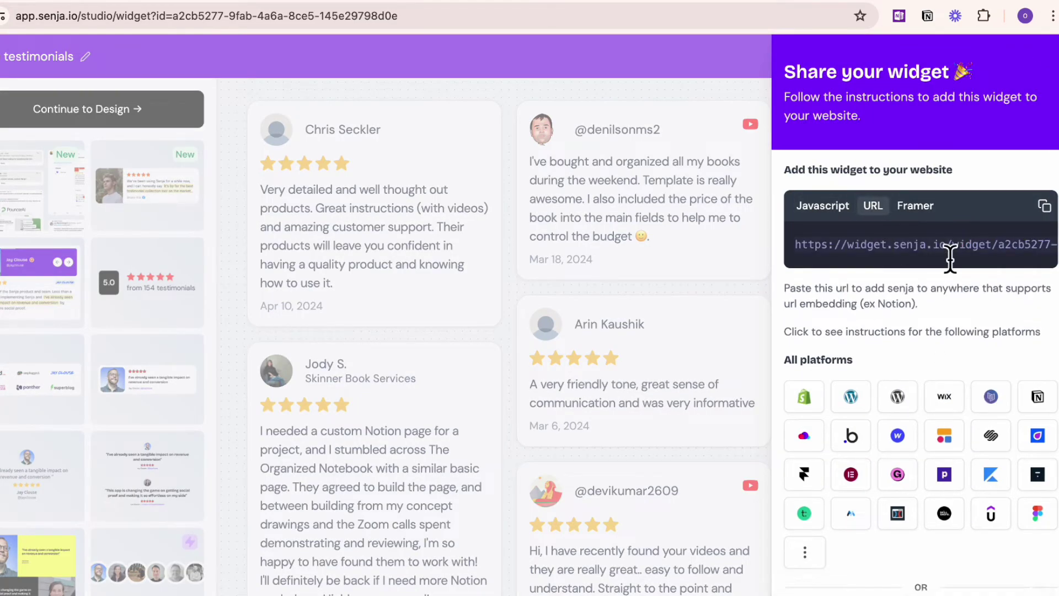
left_click(804, 513)
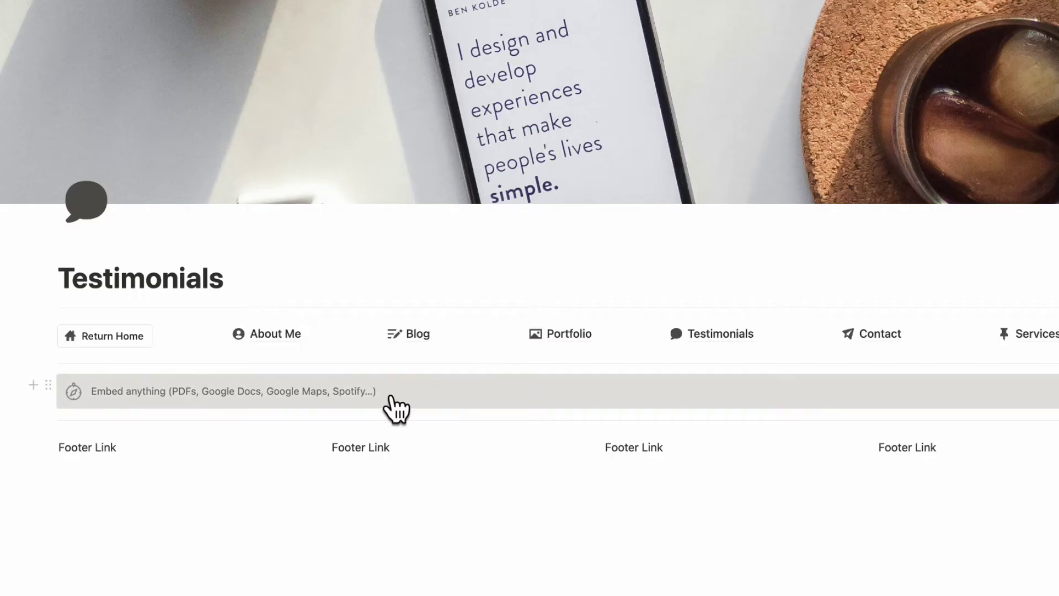
Embed the copied widget URL in the Testimonials page's empty embed block and adjust the embed's height.
left_click(383, 407)
key("ctrl+v")
left_click(583, 492)
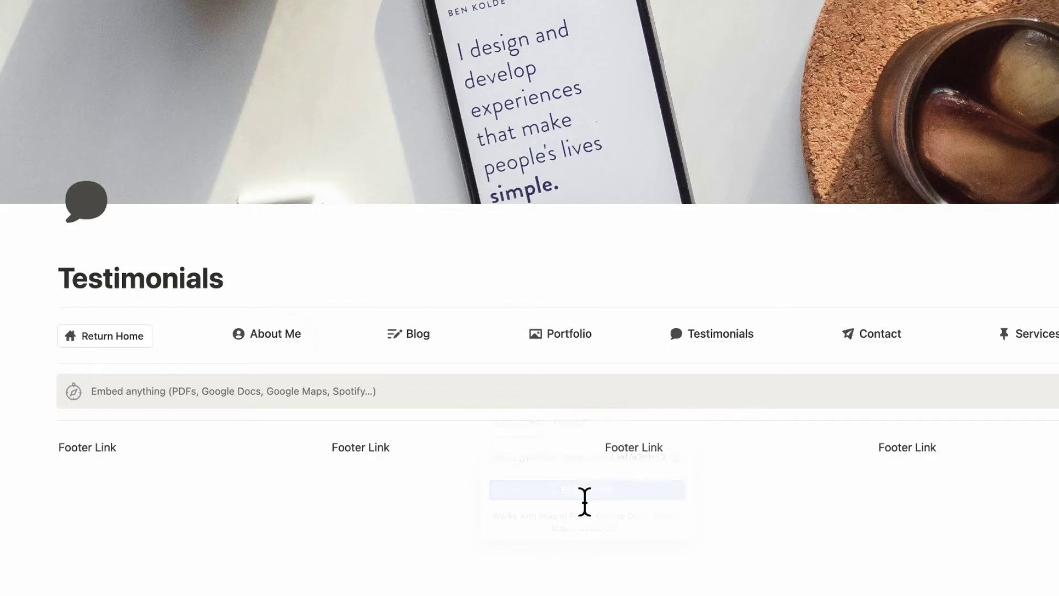
mouse_move(596, 449)
left_mouse_down()
mouse_move(591, 567)
mouse_move(586, 379)
mouse_move(587, 441)
left_mouse_up()
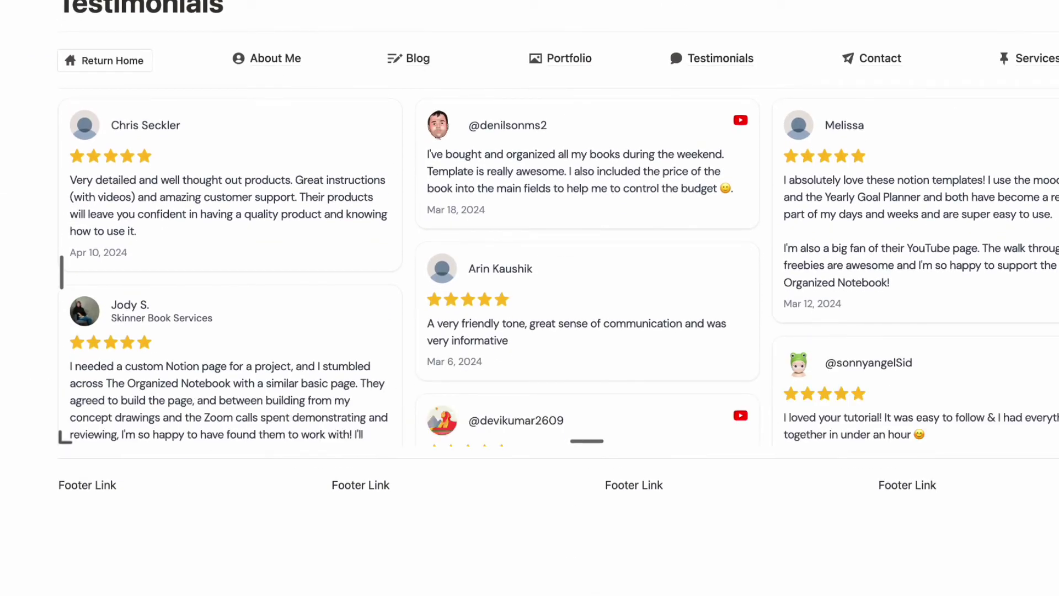
Return to the home page, embed the same widget URL under its Testimonials heading and make the embed taller.
scroll(612, 251, "up", 5)
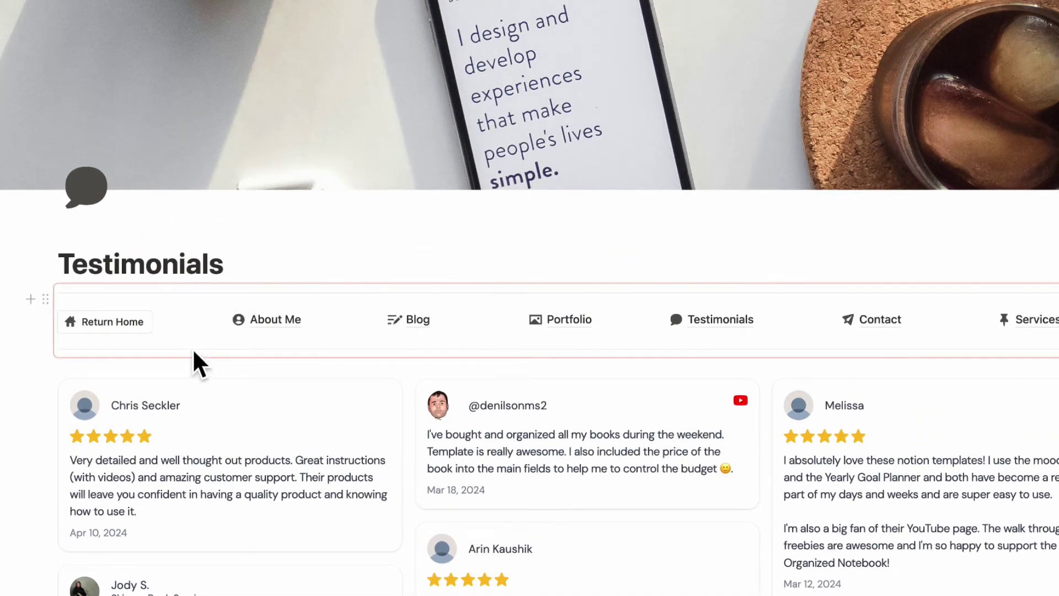
left_click(129, 326)
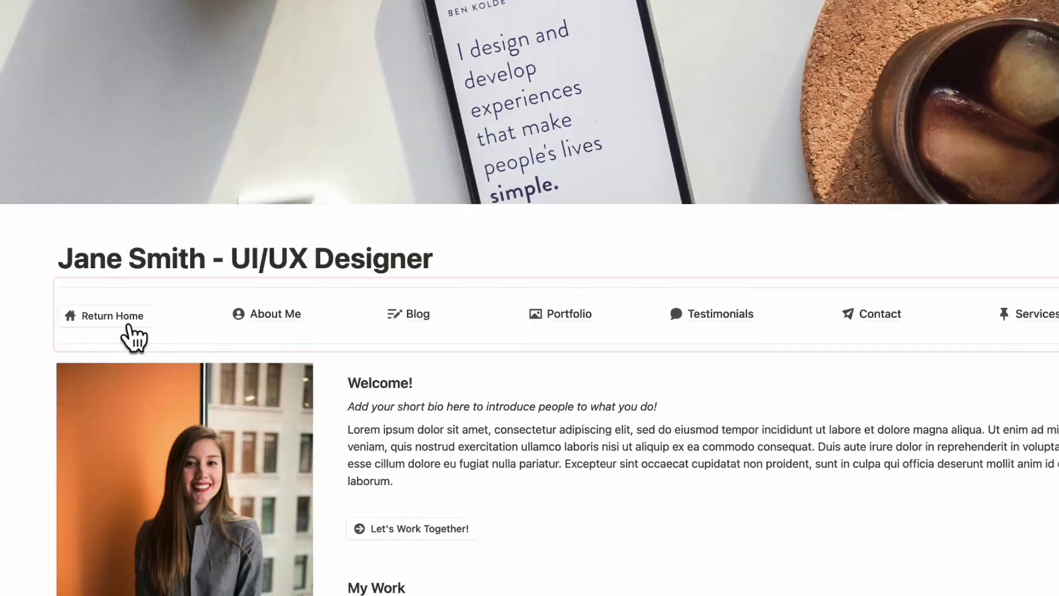
scroll(317, 298, "down", 15)
scroll(316, 300, "down", 1)
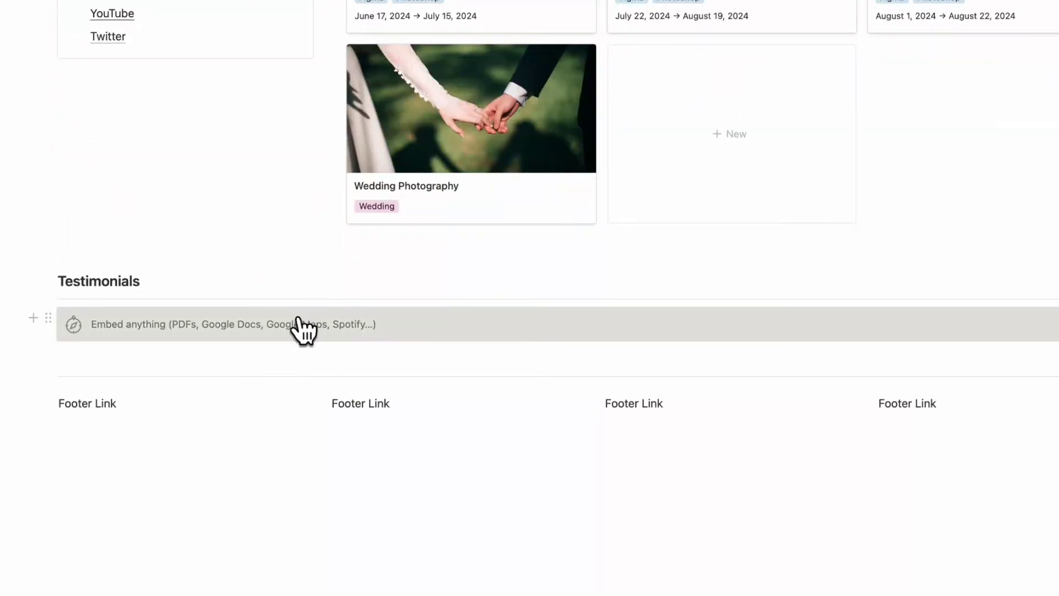
left_click(305, 331)
key("super+v")
left_click(571, 432)
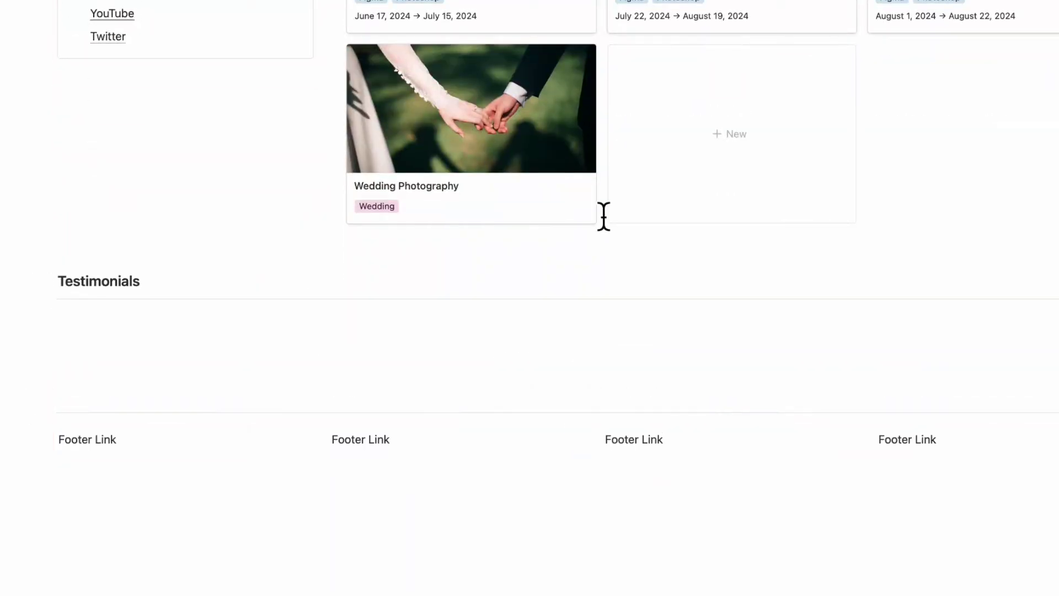
left_click_drag(594, 379, 585, 586)
left_click_drag(606, 346, 602, 580)
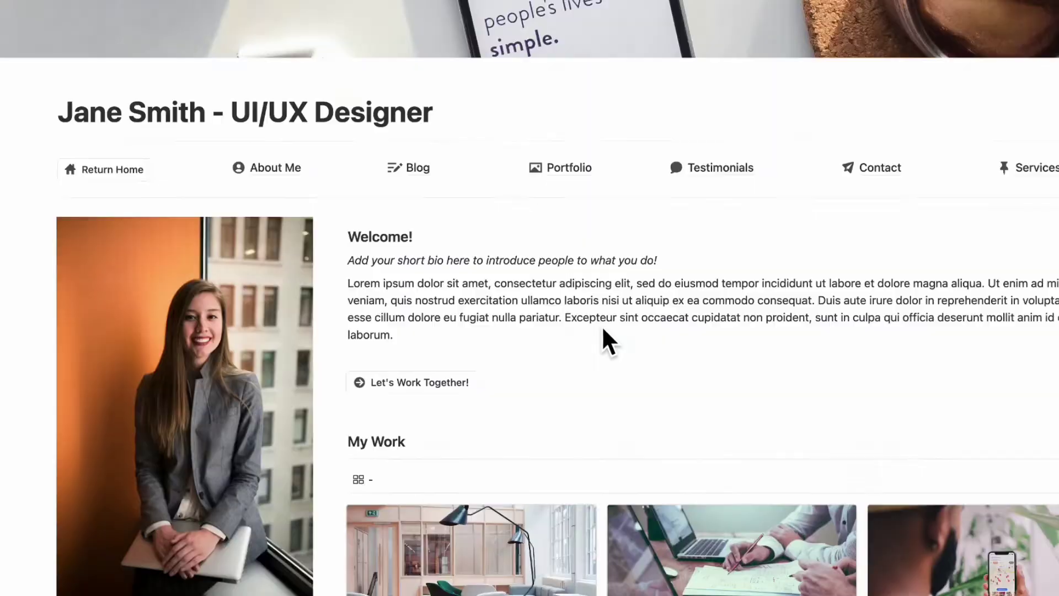
Go through the Testimonials page to the Contact page, switch to Tally in the browser and log in.
scroll(601, 326, "up", 3)
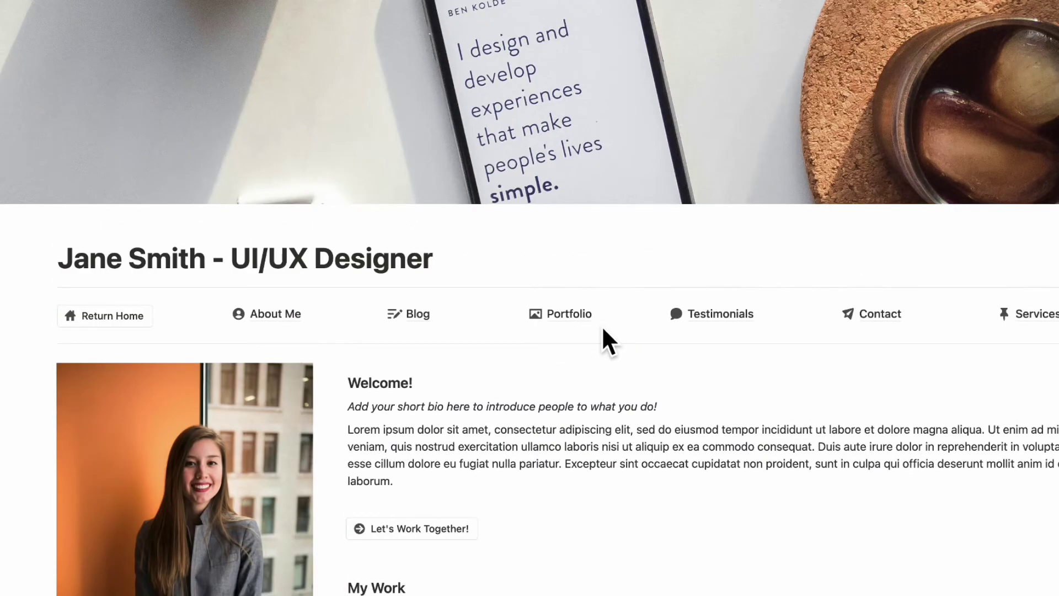
left_click(692, 315)
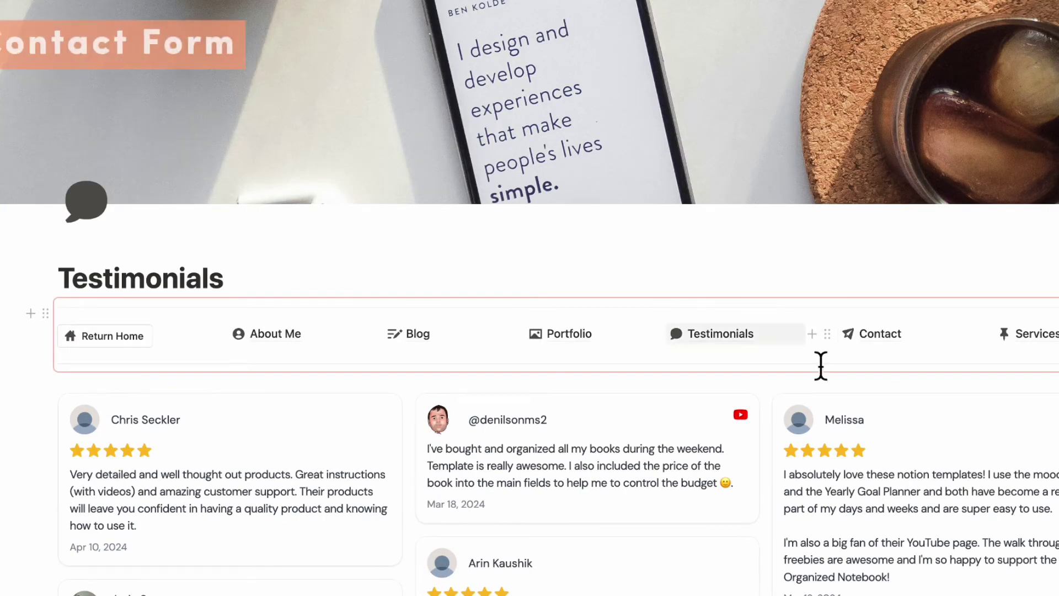
mouse_move(862, 346)
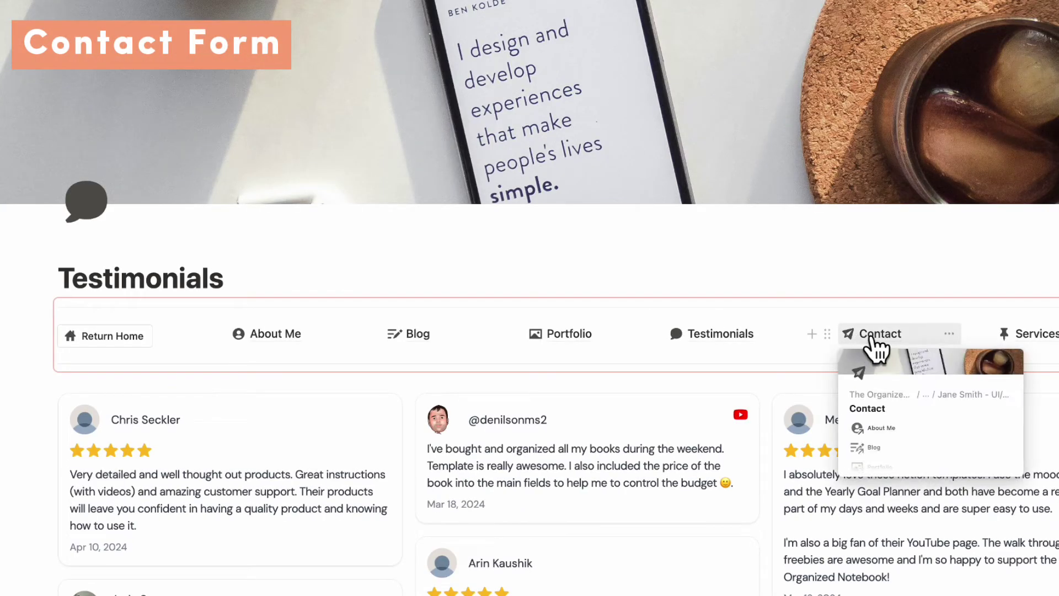
left_click(888, 343)
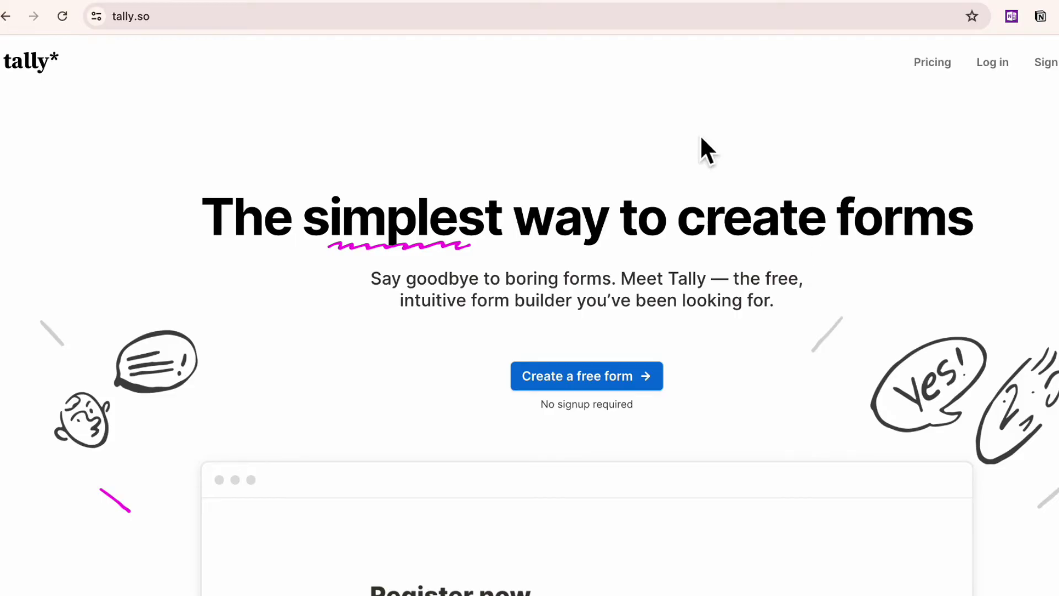
left_click(996, 64)
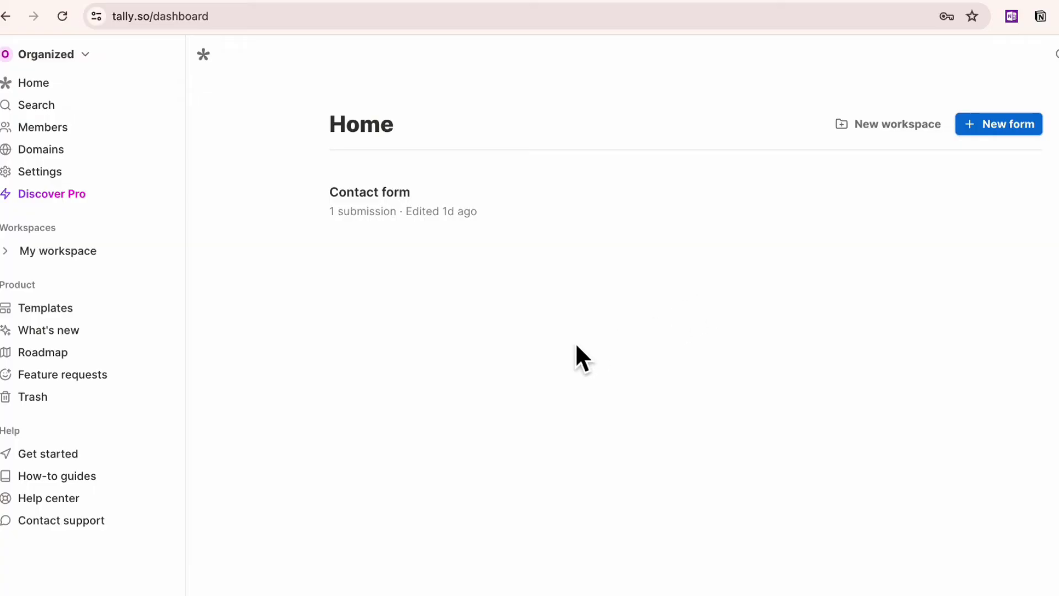
Start a new form and create it from the Contact form template in the template gallery.
left_click(1003, 130)
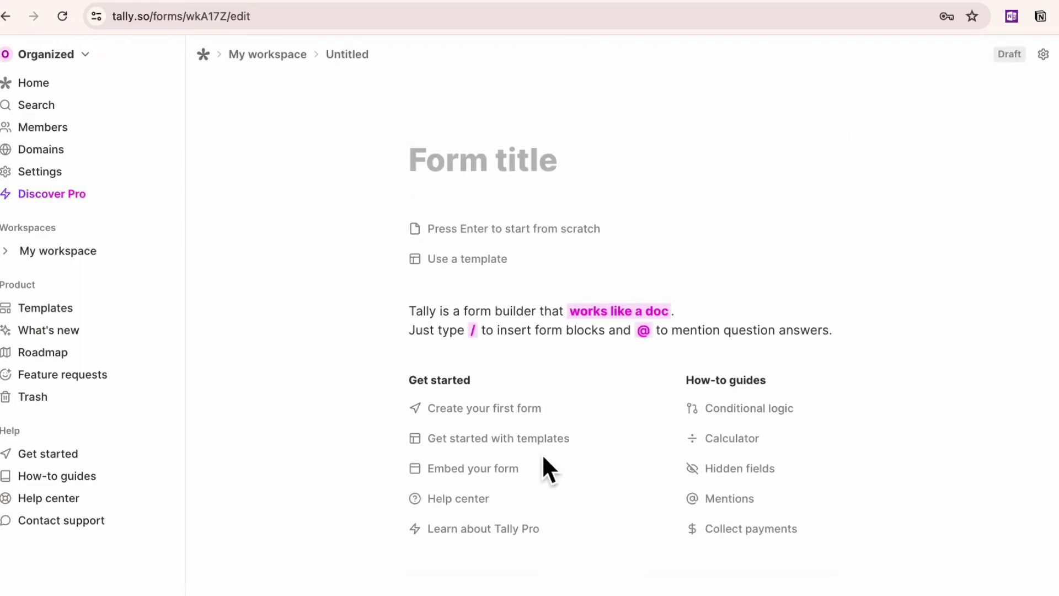
left_click(525, 438)
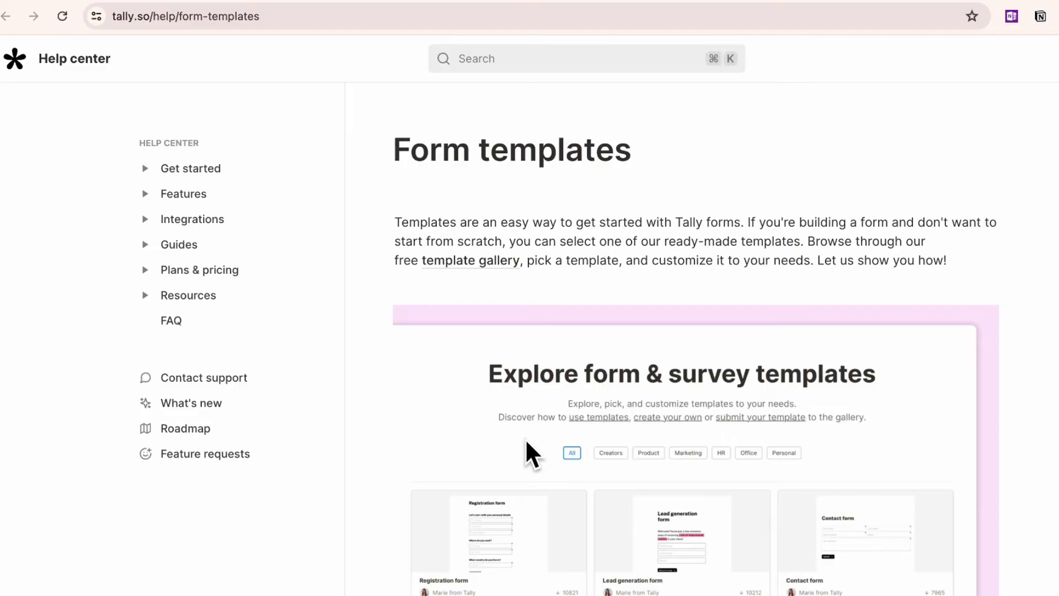
left_click(480, 269)
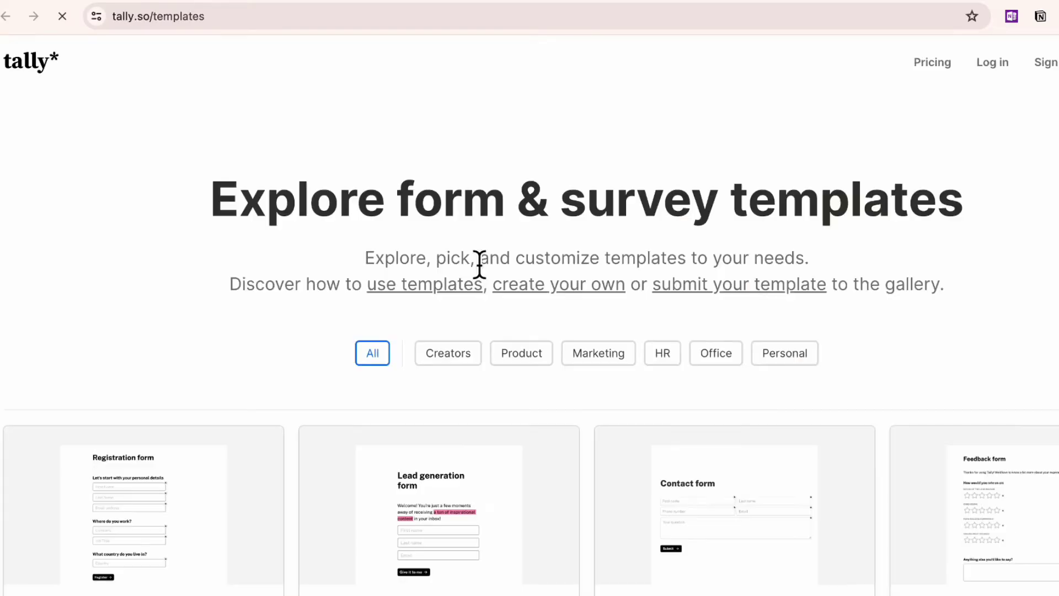
scroll(482, 270, "down", 6)
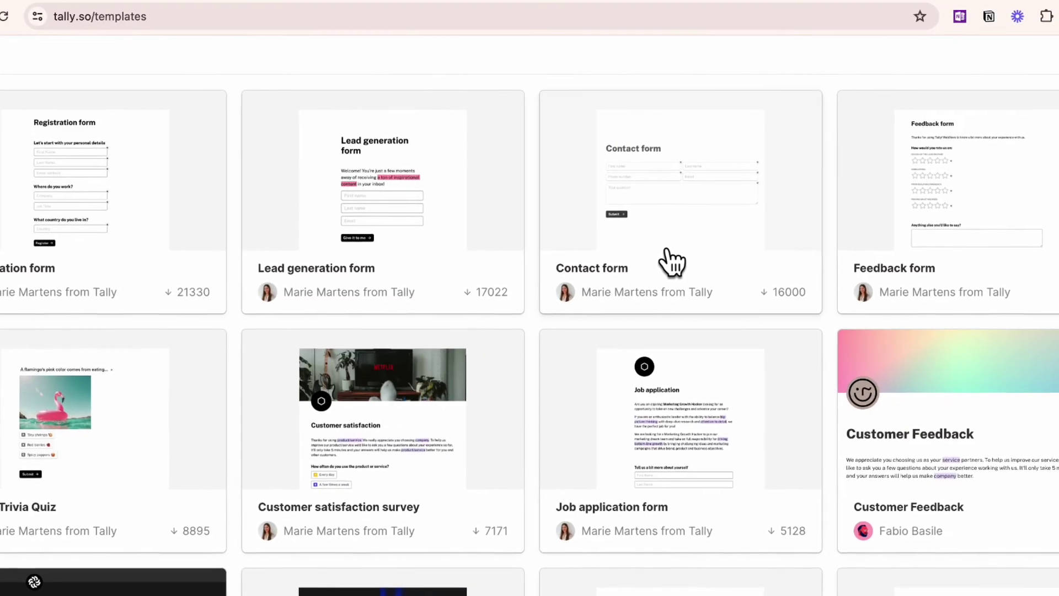
left_click(711, 243)
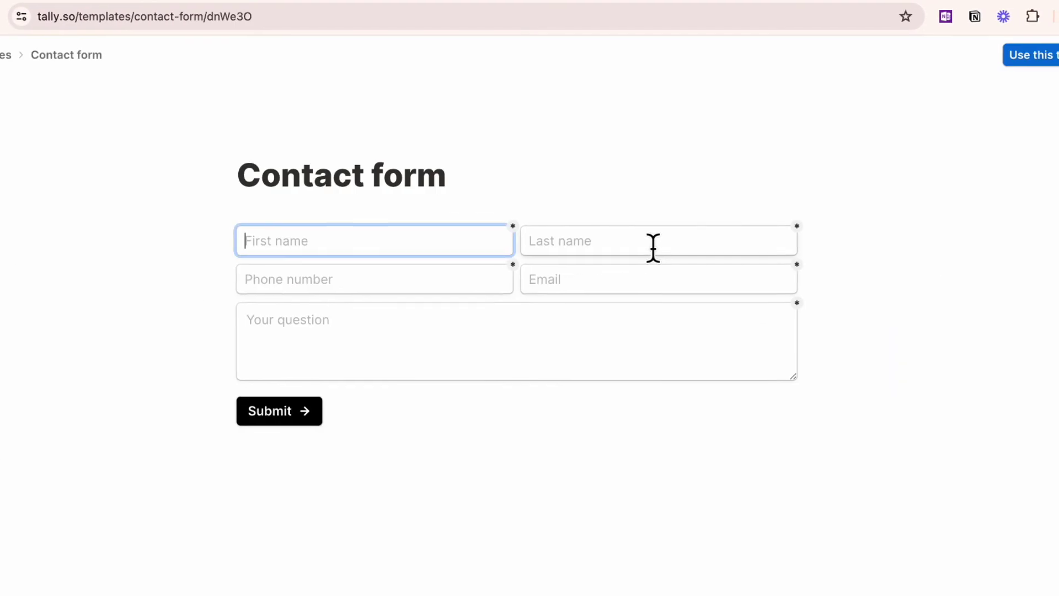
left_click(1005, 57)
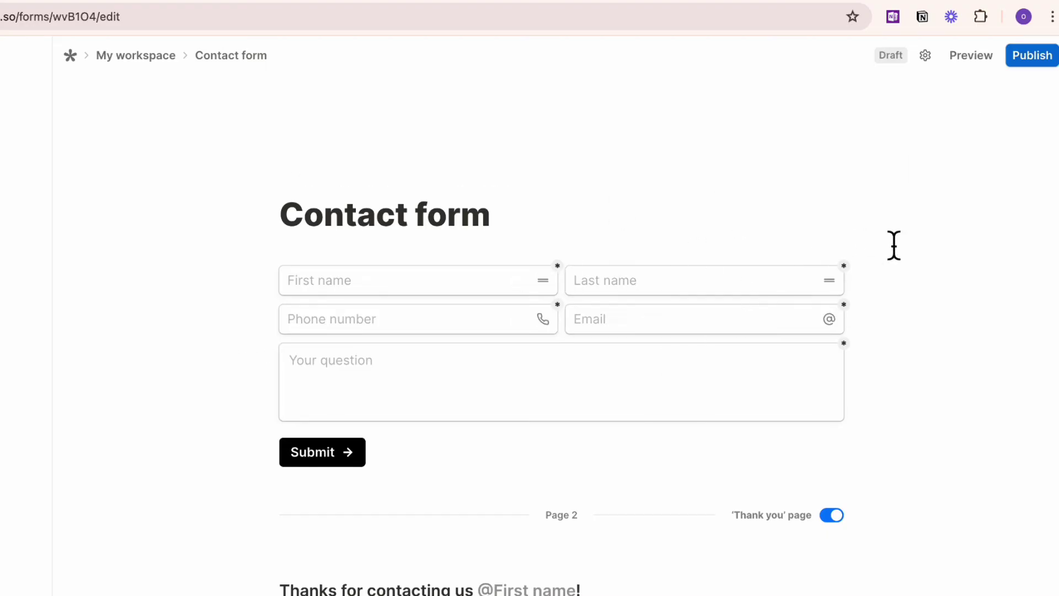
Publish the contact form and copy its share link.
left_click(1036, 61)
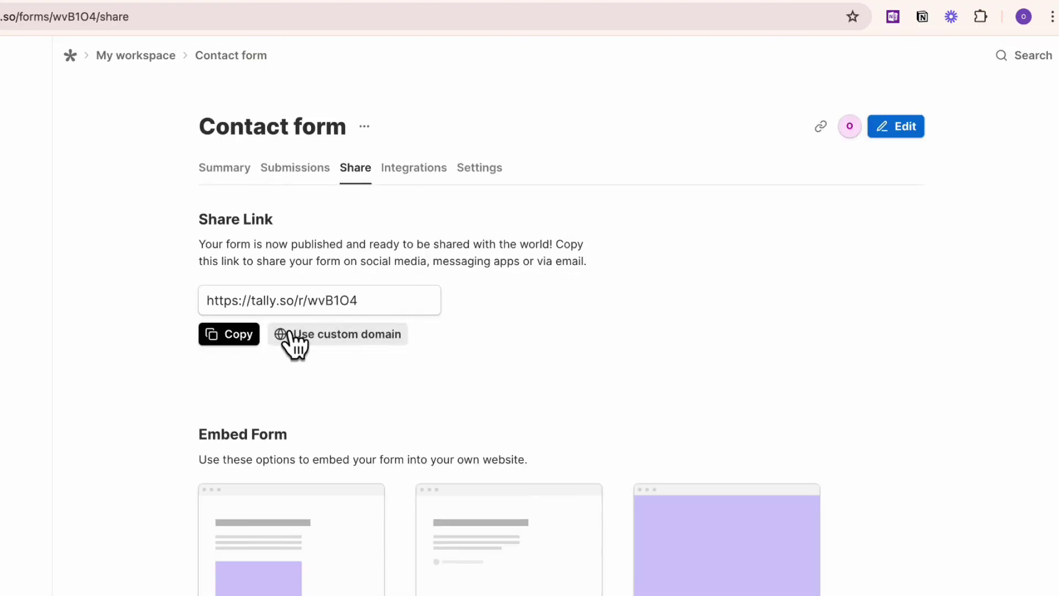
left_click(222, 337)
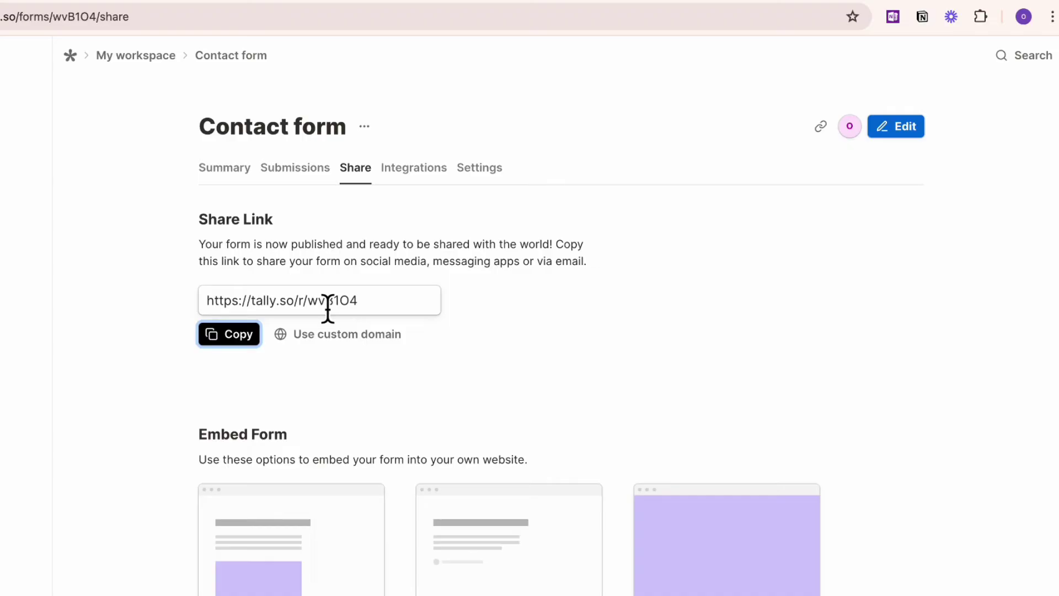
Check the published contact form's submissions and summary views.
left_click(300, 178)
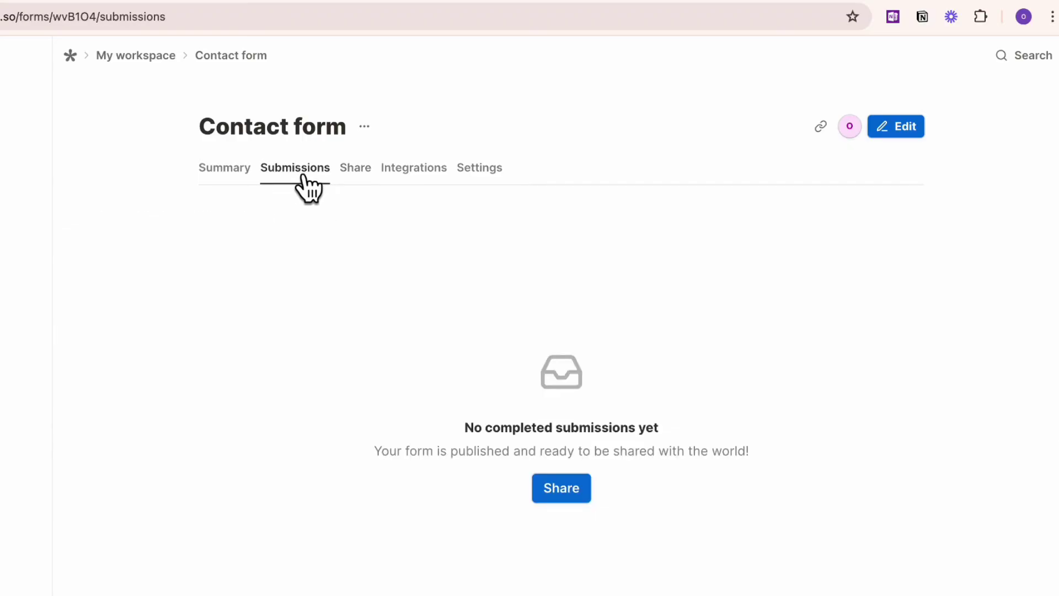
left_click(234, 176)
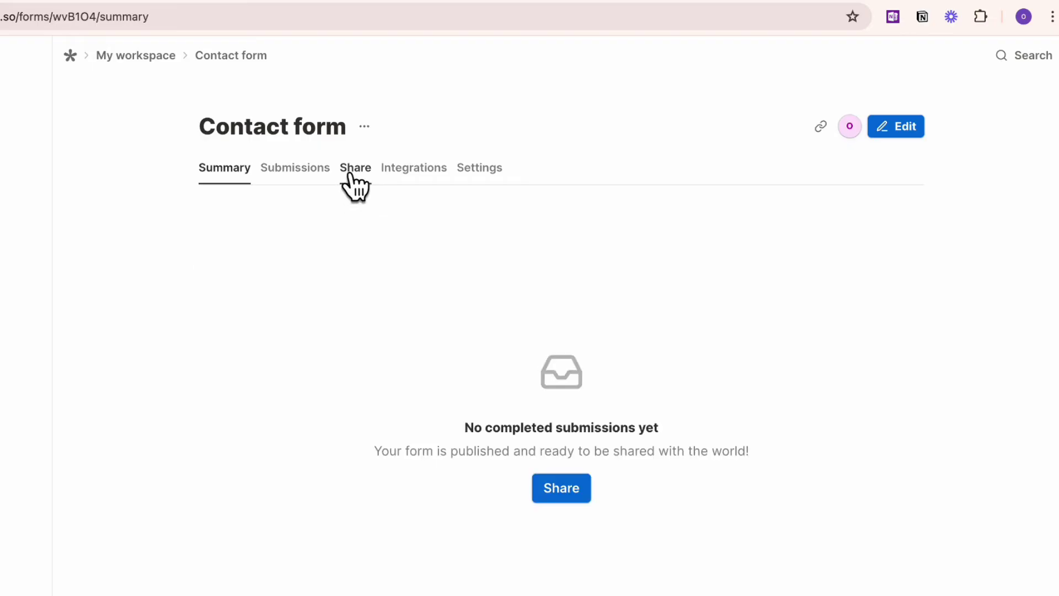
Copy the share link of the published contact form.
left_click(349, 175)
left_click(251, 336)
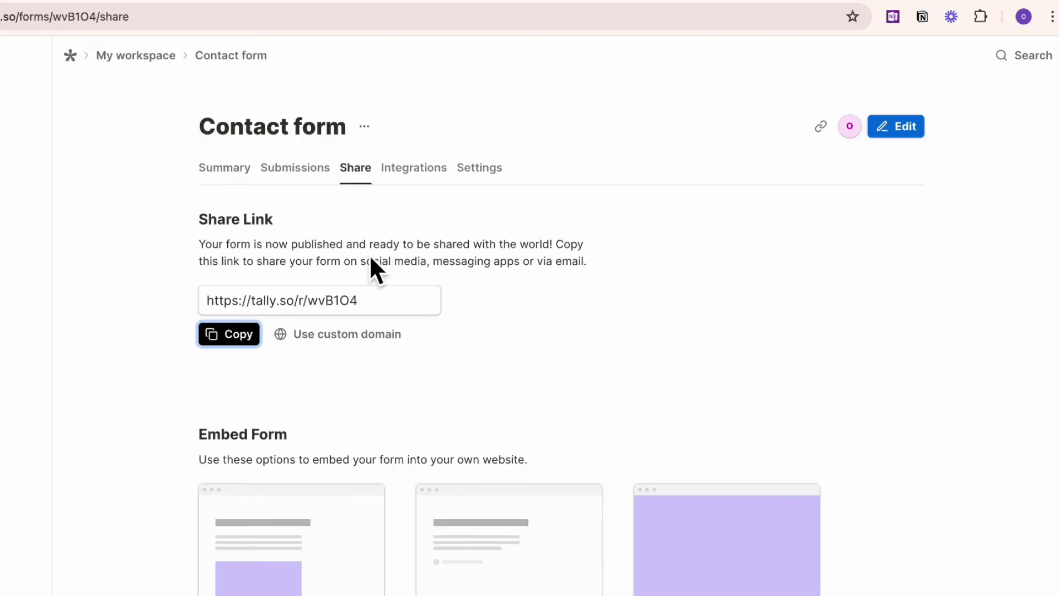
left_click(236, 337)
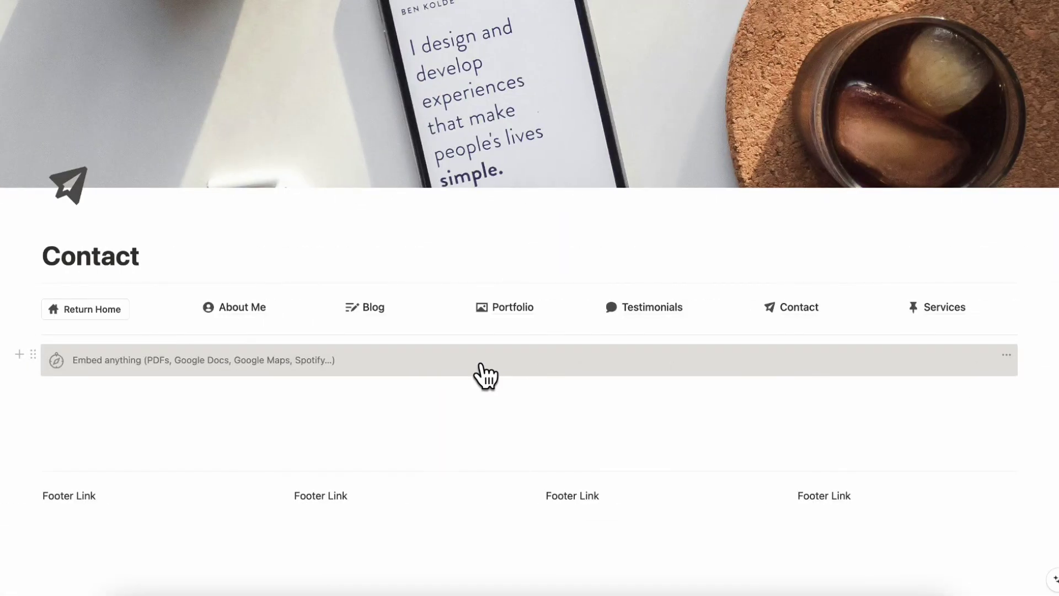
Switch to Notion, embed the copied Tally form in the Contact page's empty embed block and shorten its frame to just below the Submit button.
left_click(483, 364)
key("super+v")
left_click(536, 450)
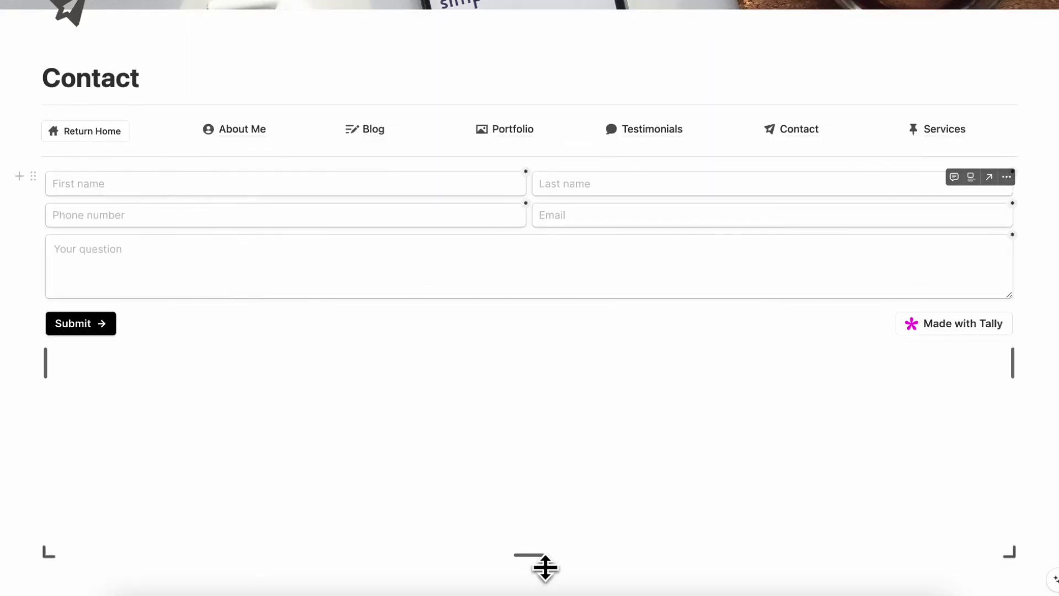
left_click_drag(542, 563, 528, 350)
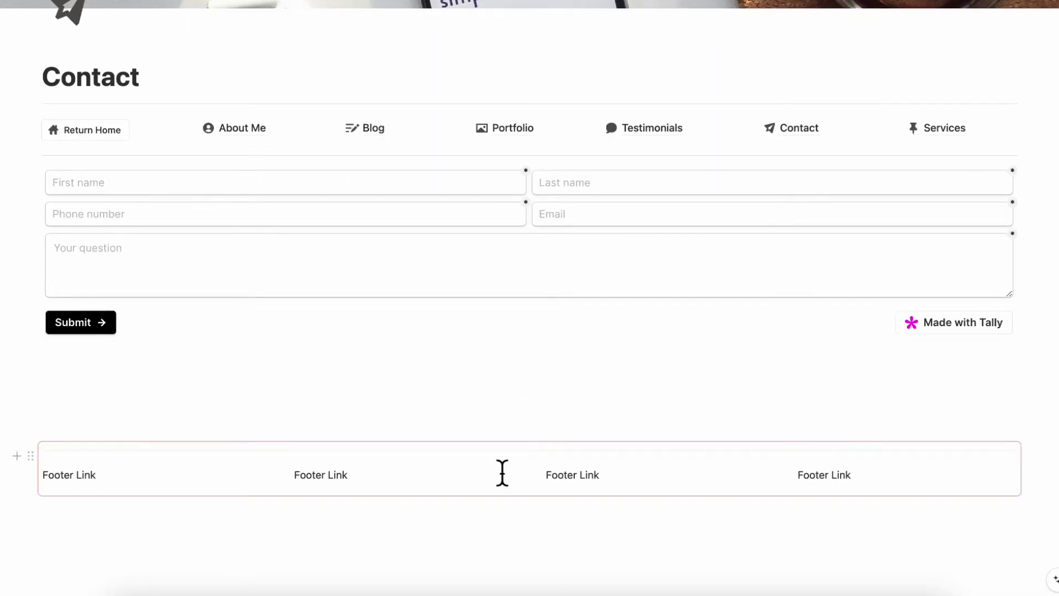
scroll(501, 472, "up", 3)
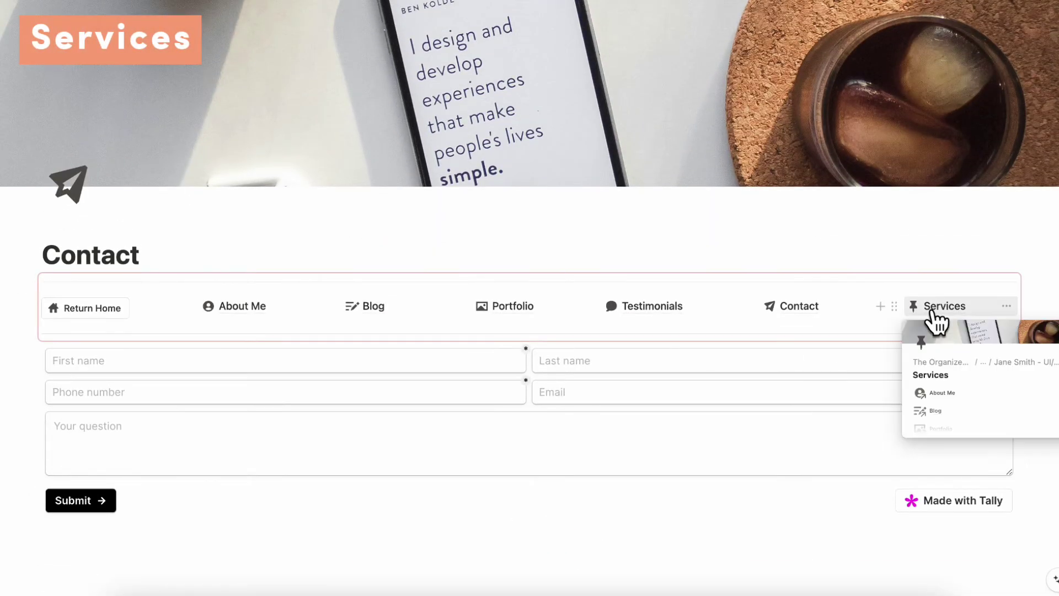
Review the Services page's service sections and image options, and test its "Let's Work Together!" button.
left_click(932, 311)
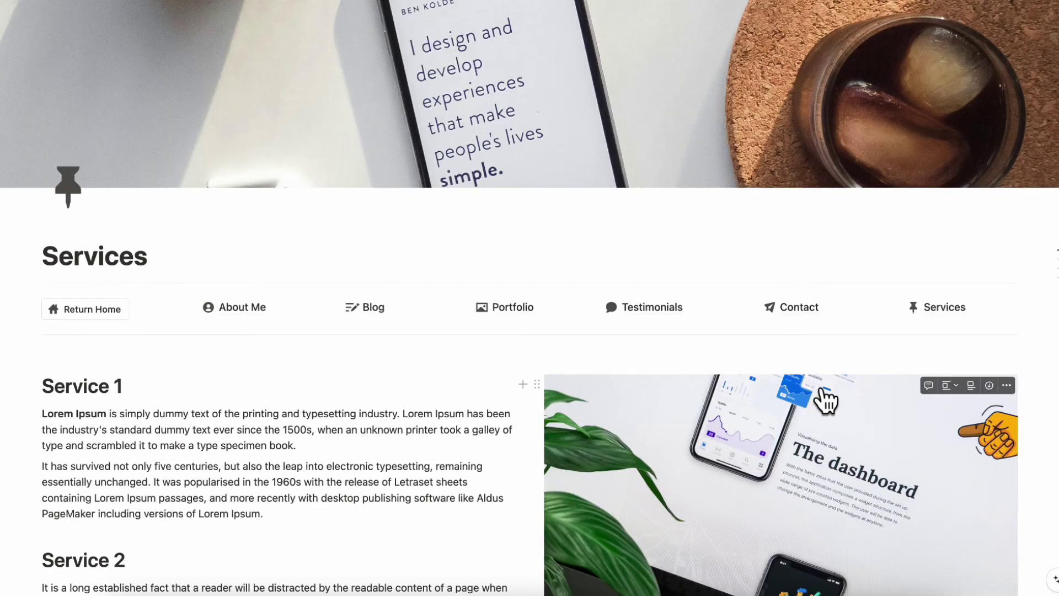
scroll(825, 401, "down", 5)
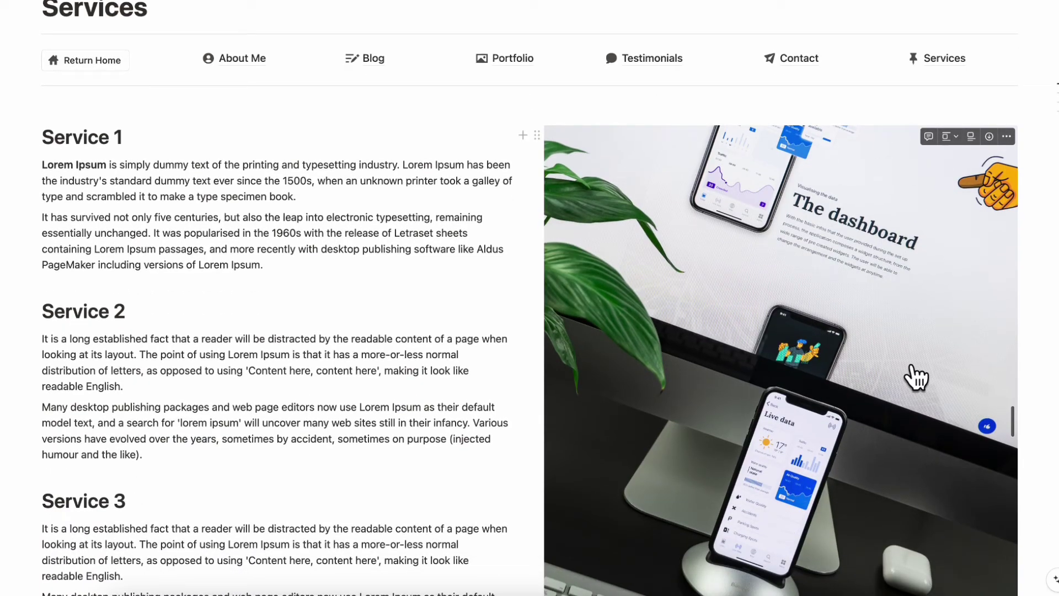
left_click(1006, 136)
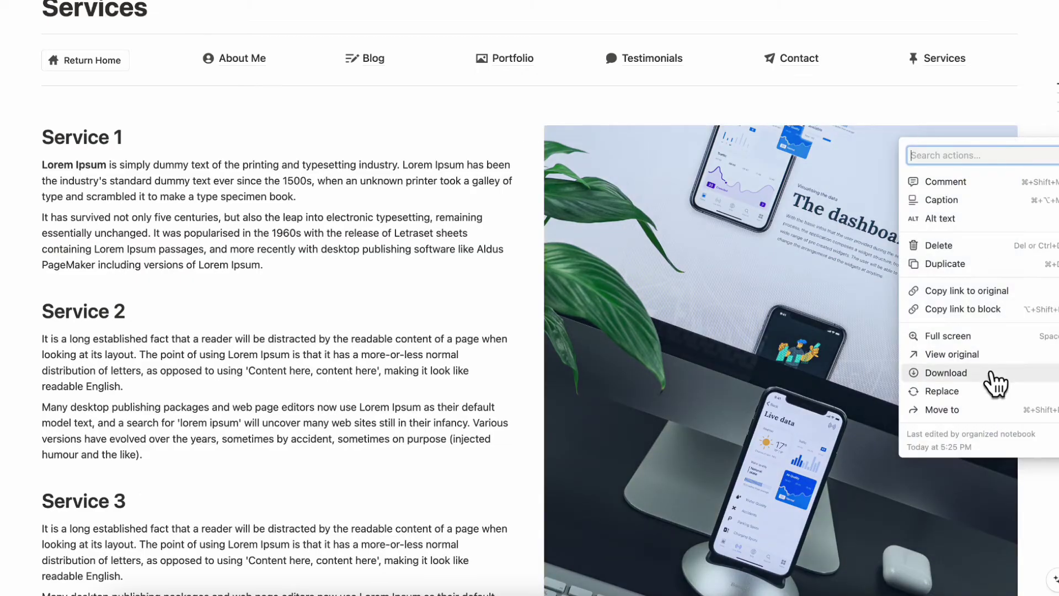
left_click(441, 240)
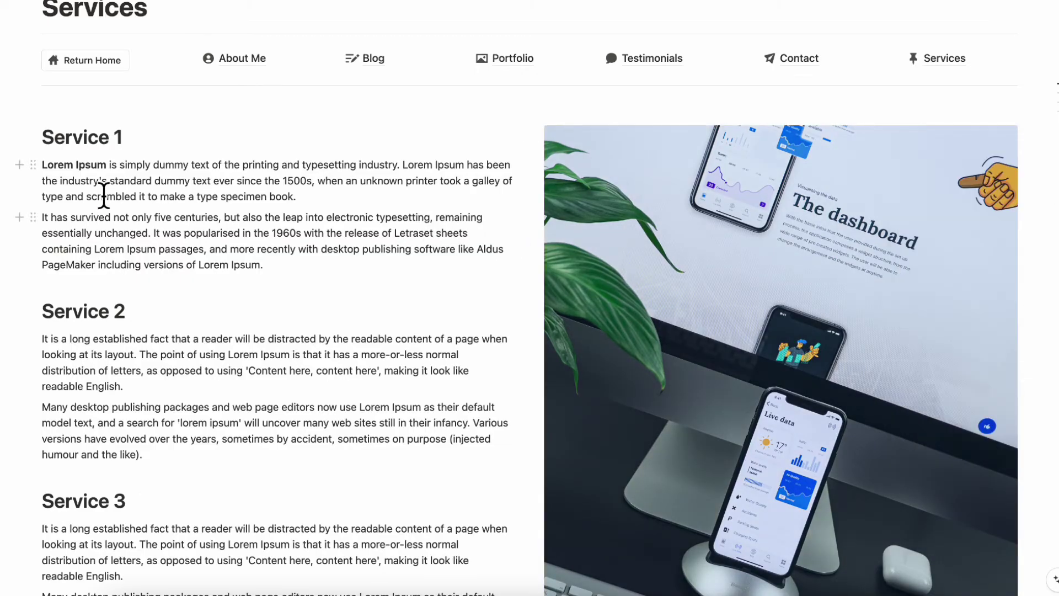
scroll(157, 315, "down", 1)
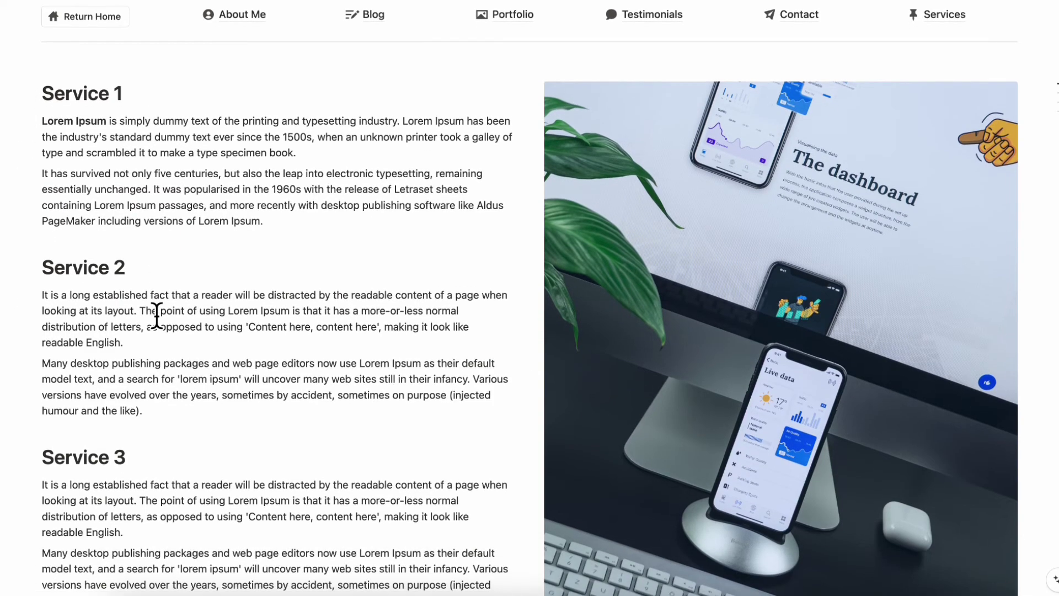
scroll(198, 203, "down", 3)
scroll(198, 199, "down", 1)
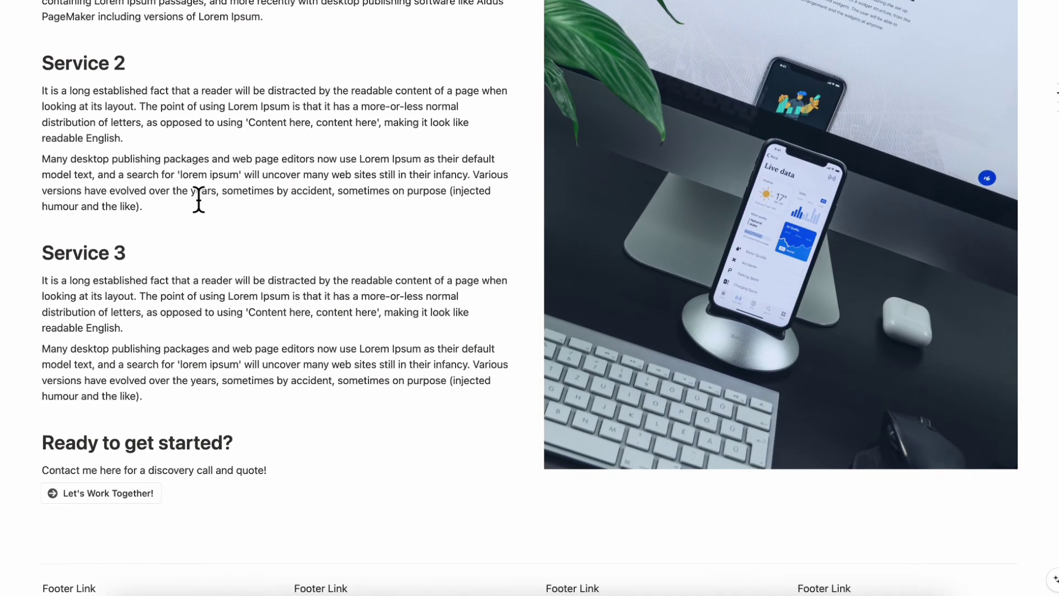
left_click(116, 502)
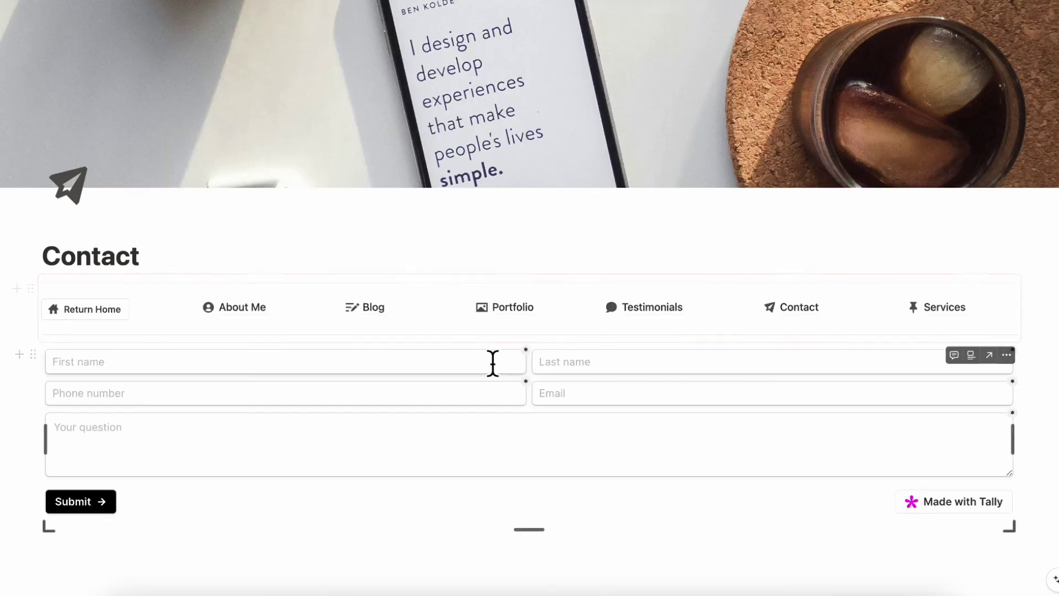
scroll(493, 363, "down", 1)
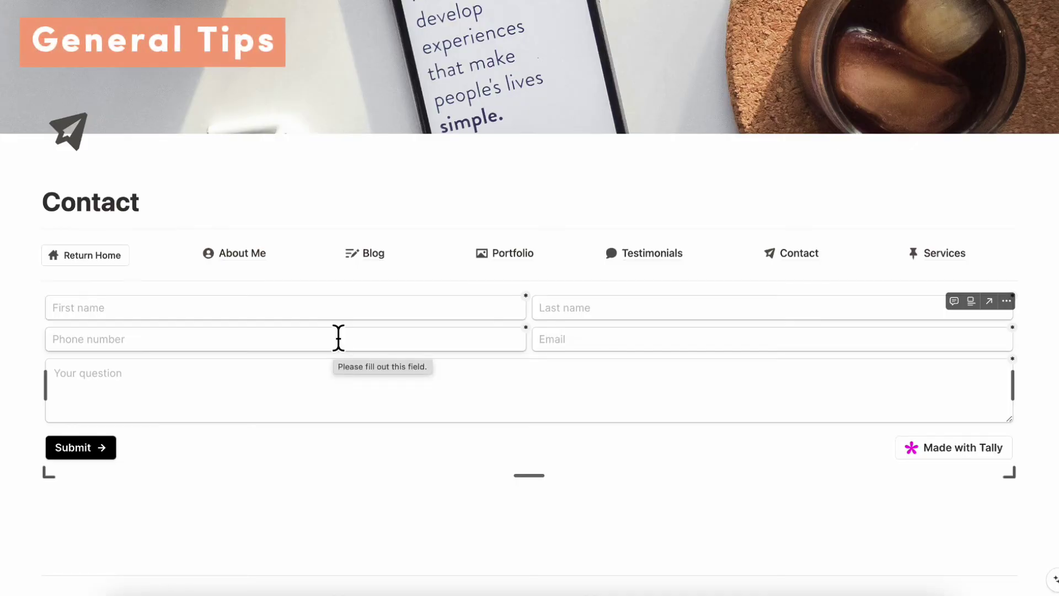
Rename the first footer link on the Contact page to "Changed Link".
scroll(331, 386, "down", 4)
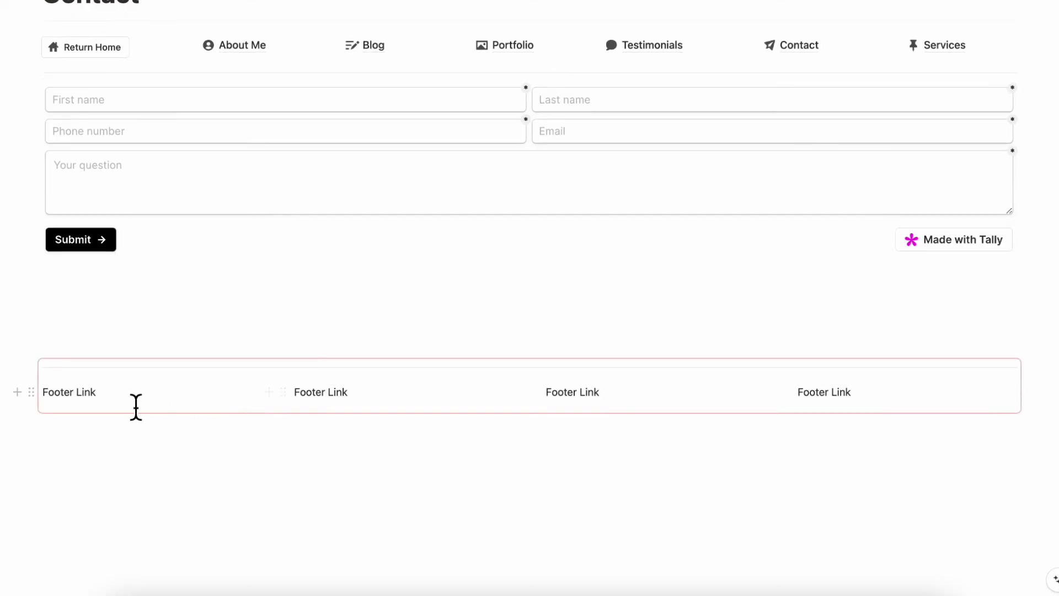
triple_click(86, 397)
type("Changed")
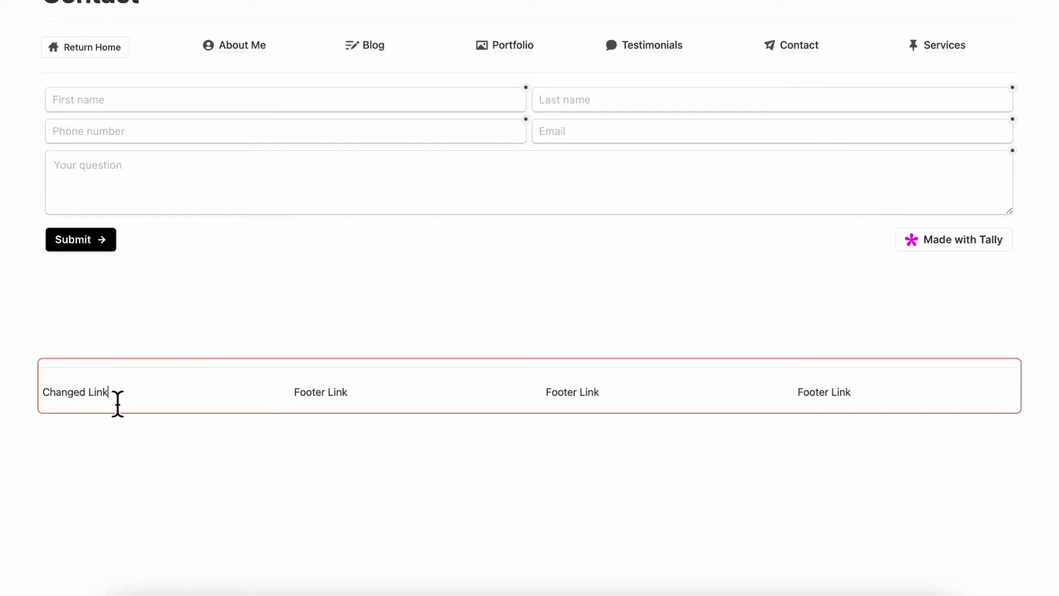
Check the synced footer on the Blog and About Me pages for the renamed link.
scroll(239, 263, "up", 1)
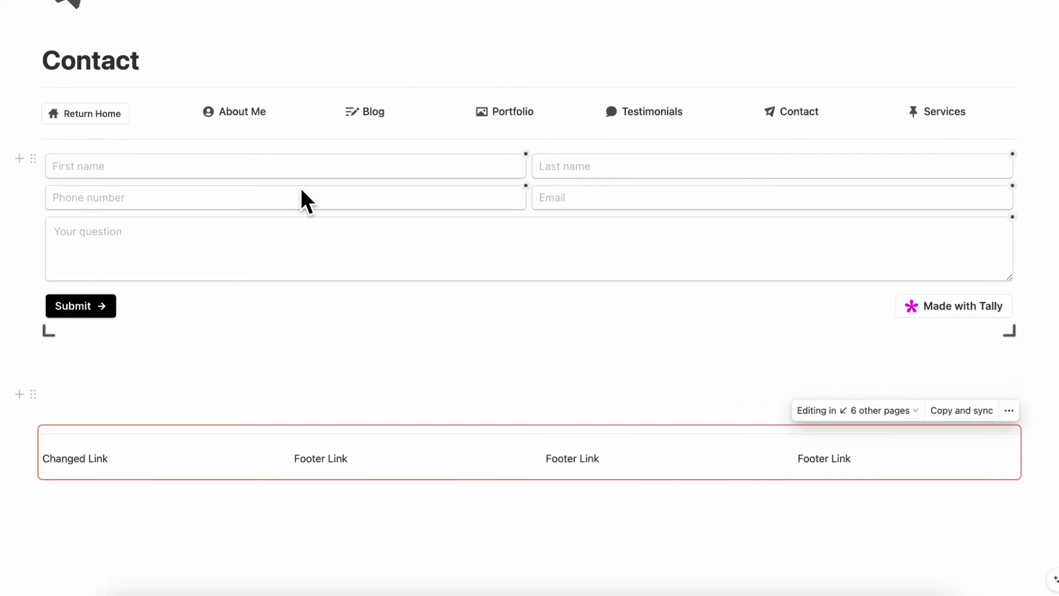
left_click(371, 114)
scroll(391, 232, "down", 7)
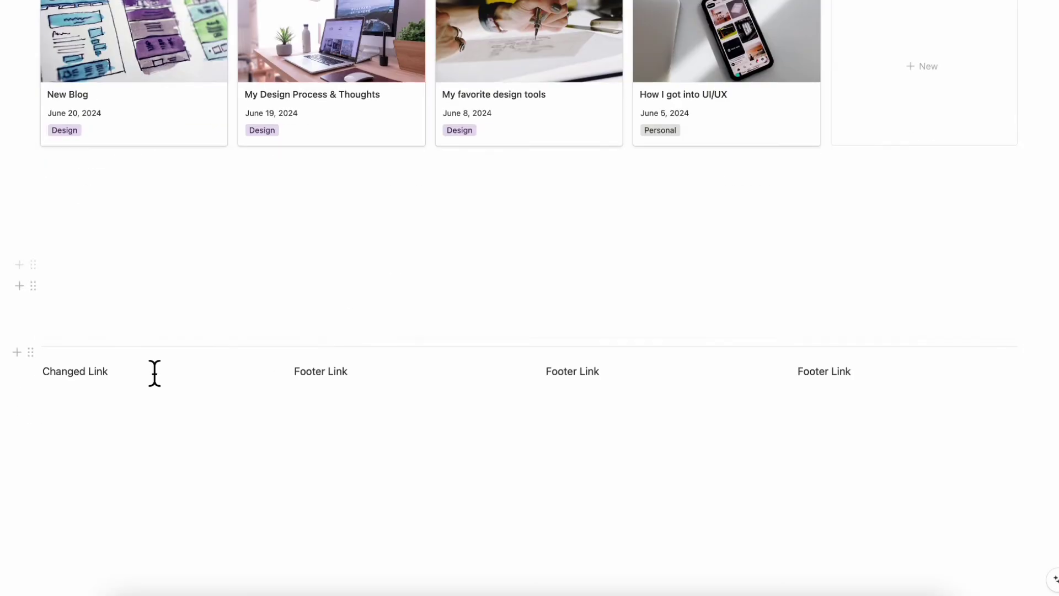
scroll(104, 379, "up", 6)
left_click(251, 294)
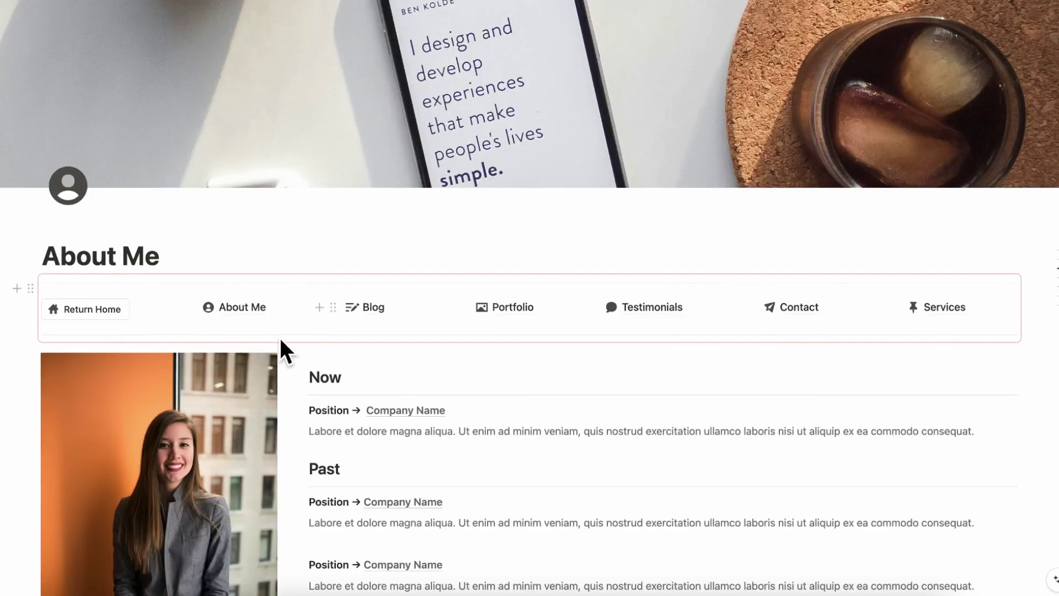
scroll(279, 344, "down", 10)
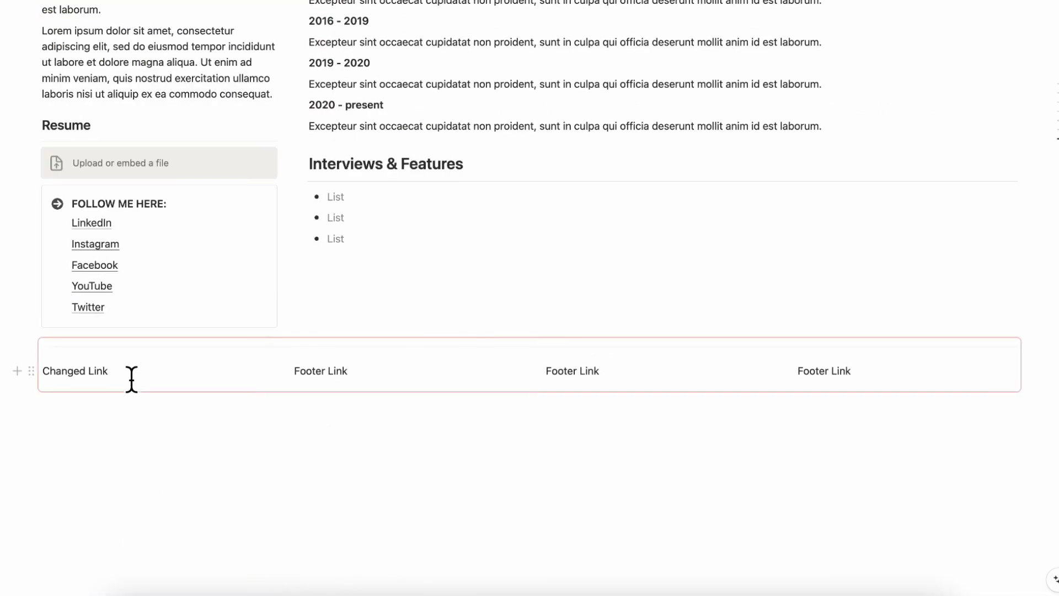
Add "Sample Link" below Twitter in the About Me page's "FOLLOW ME HERE" block and check the block on the home page.
key("Return")
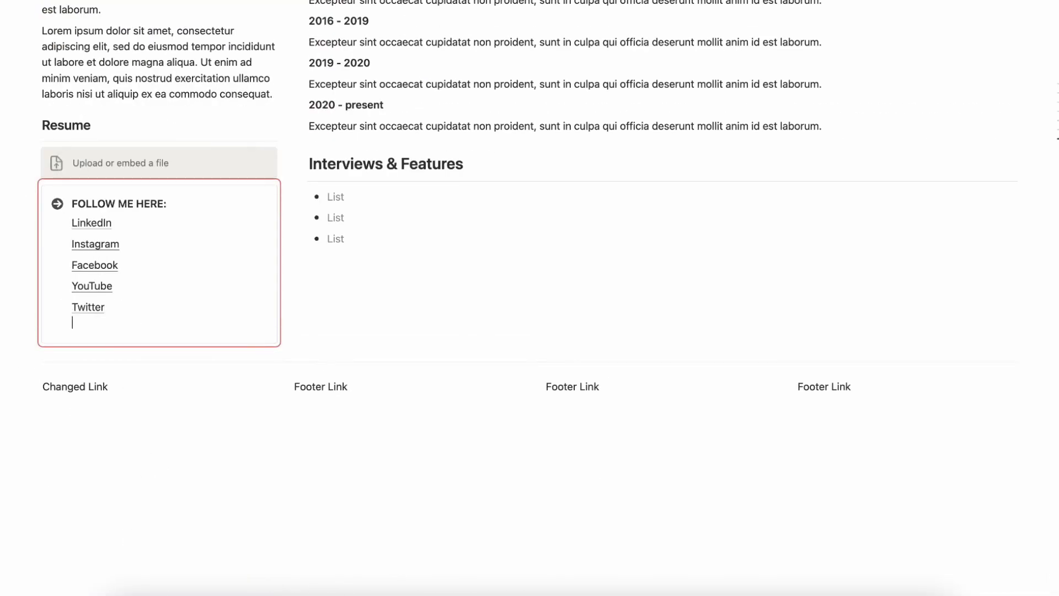
type("Sample Link")
scroll(125, 333, "up", 15)
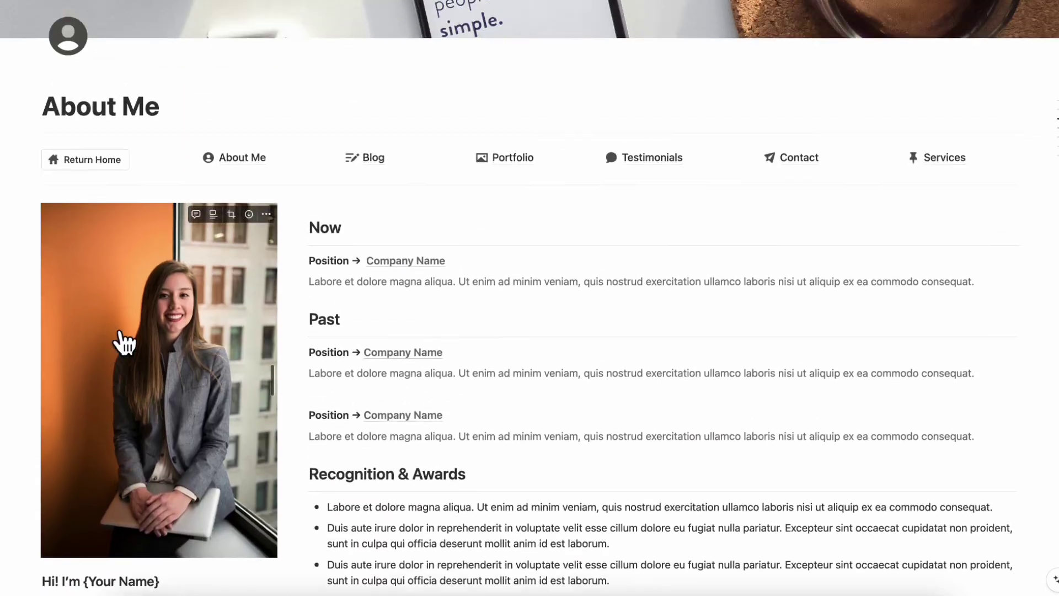
left_click(91, 159)
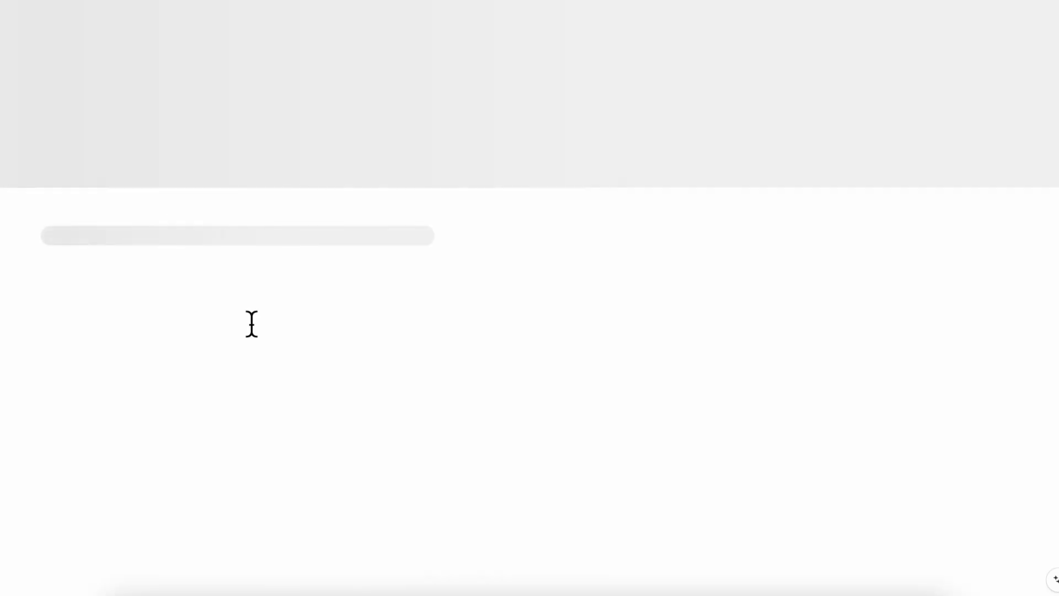
scroll(250, 323, "down", 9)
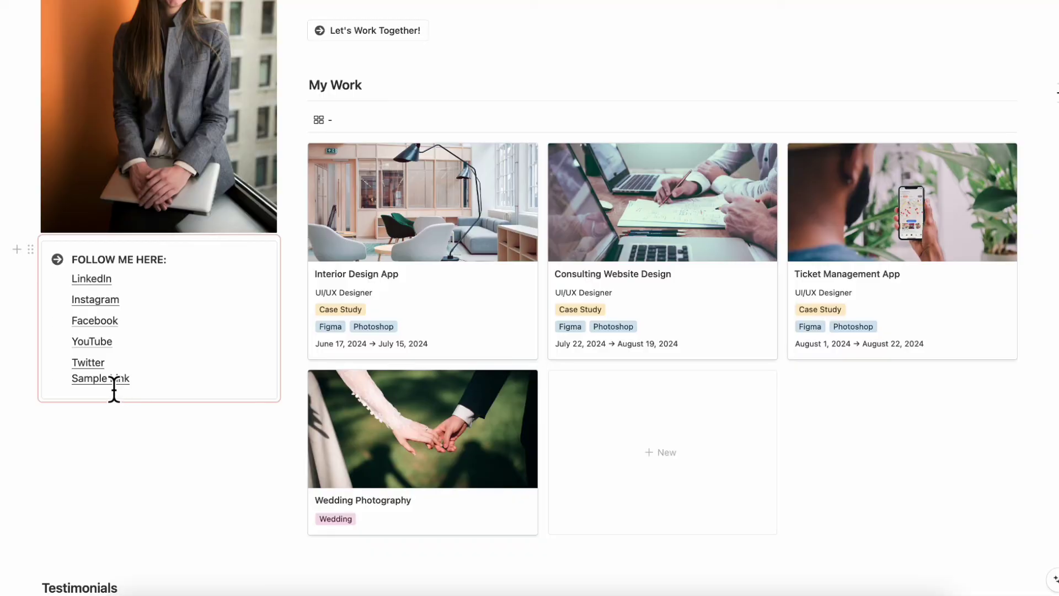
Inspect the settings of the home page's Return Home and "Let's Work Together!" buttons.
scroll(114, 389, "up", 6)
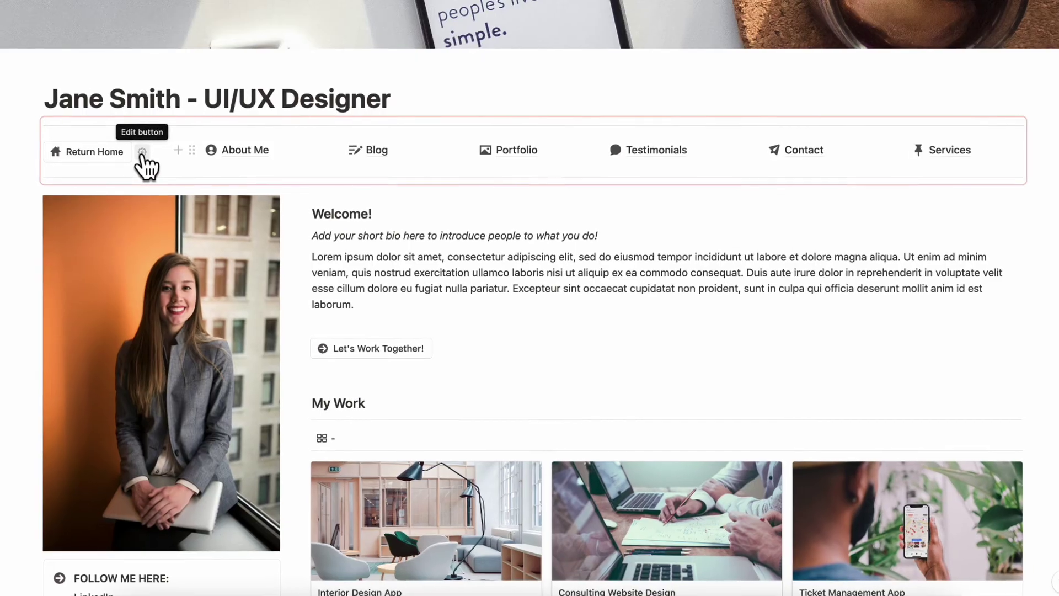
left_click(140, 151)
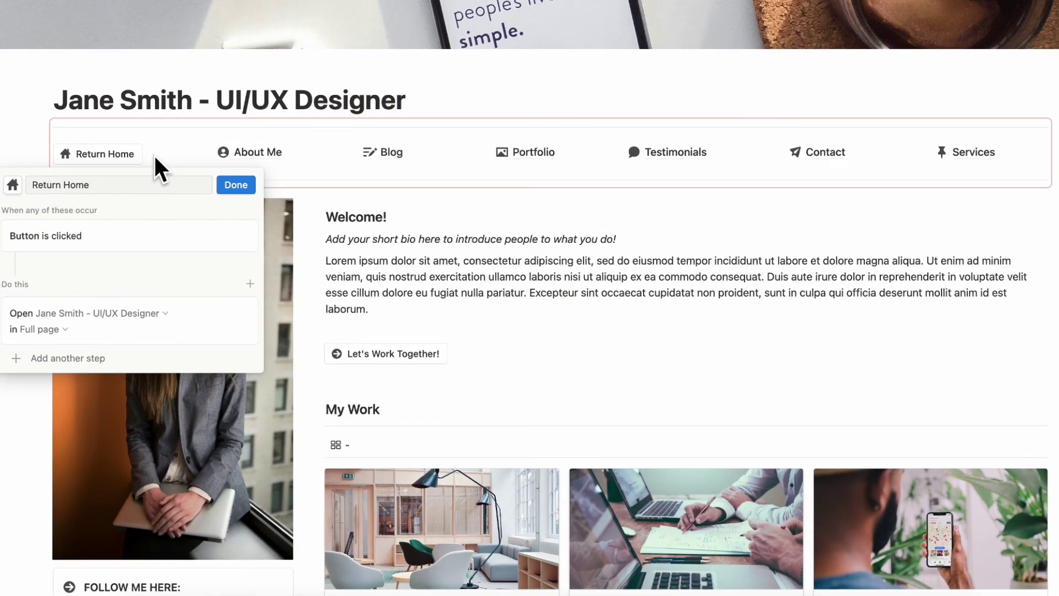
triple_click(67, 187)
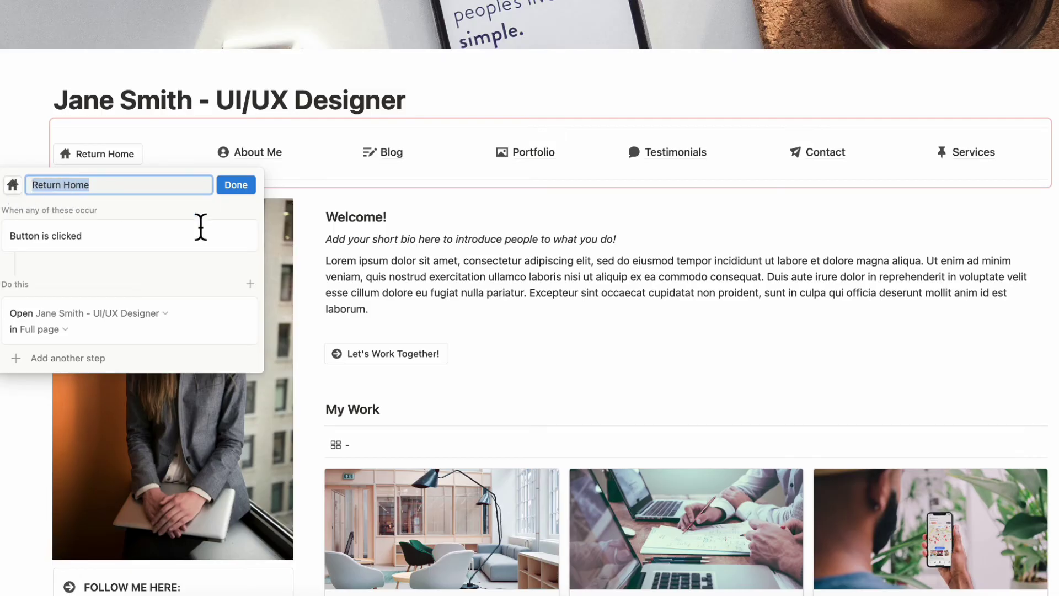
left_click(473, 360)
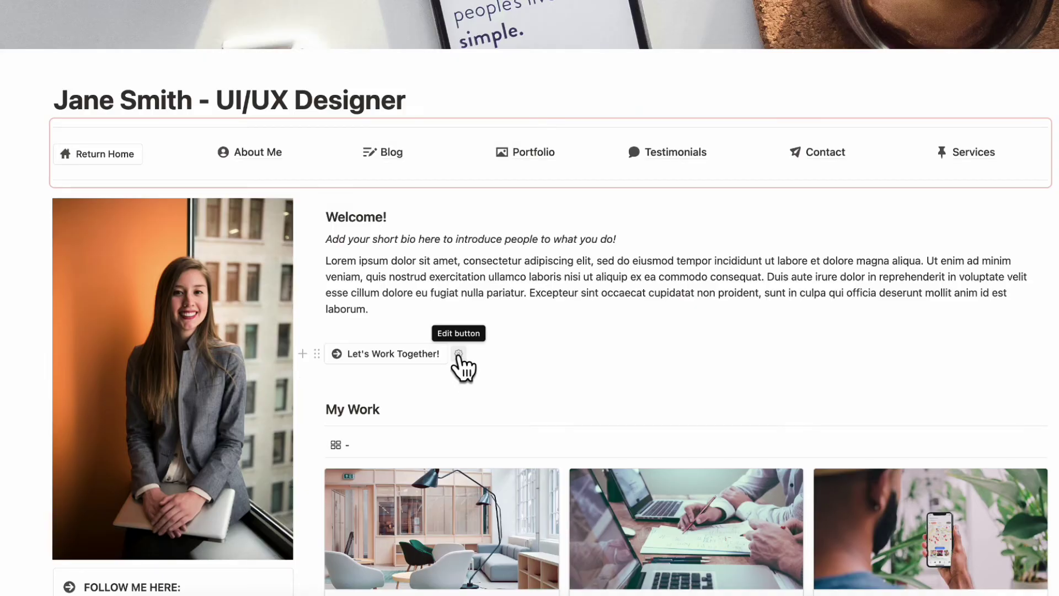
left_click(458, 354)
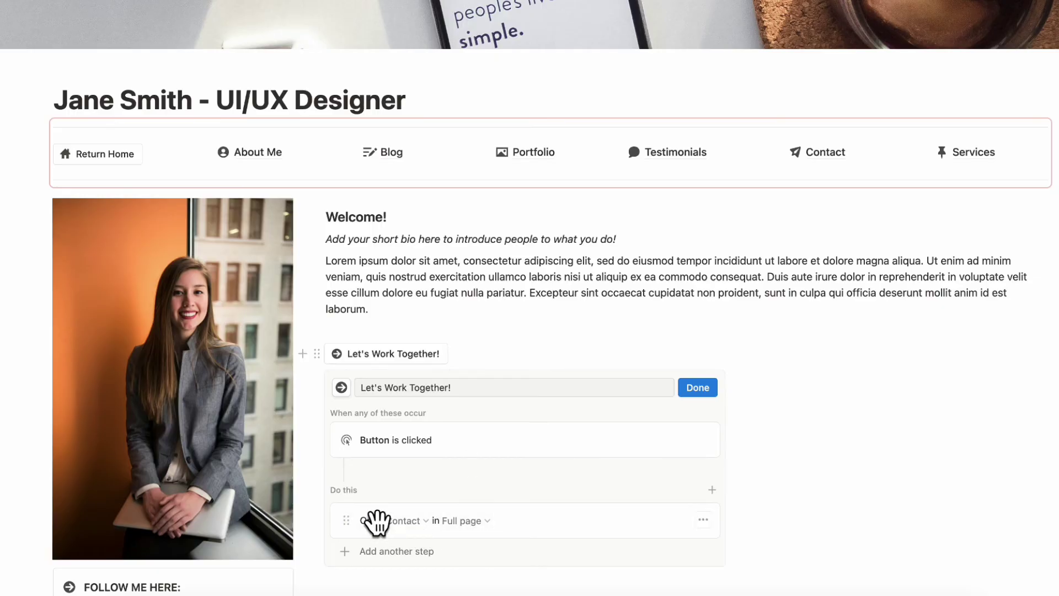
left_click(574, 348)
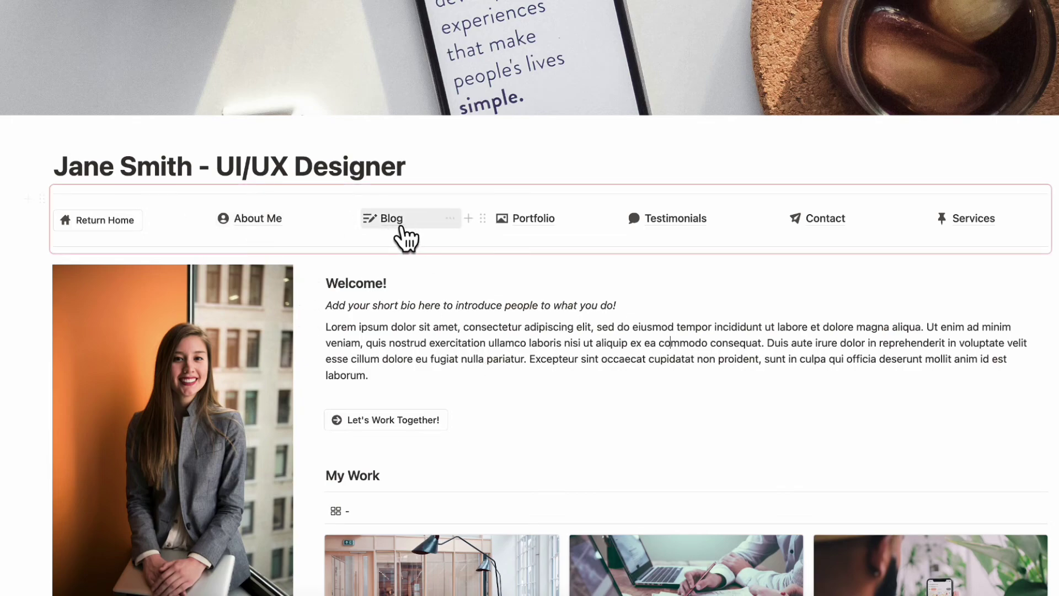
View the actions available for the Blog page link in the navigation bar.
mouse_move(390, 236)
left_click_drag(368, 238, 362, 238)
left_click(350, 221)
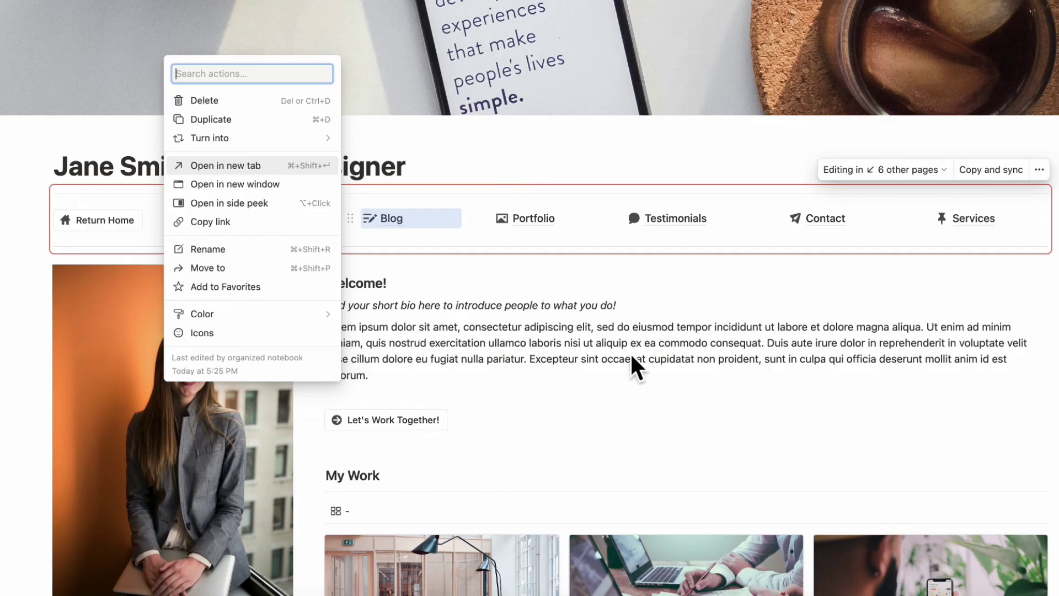
key("Escape")
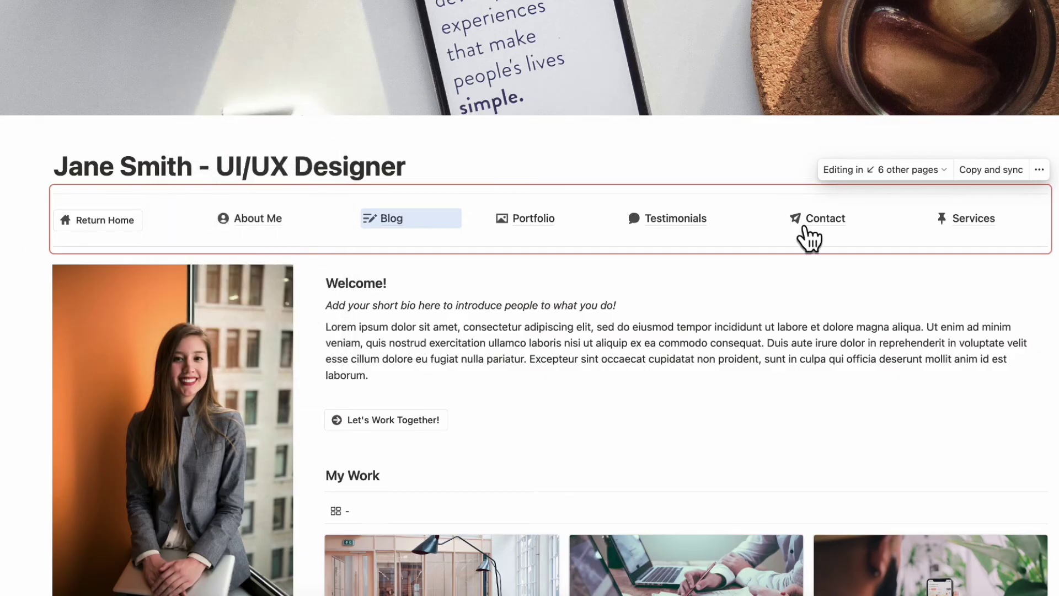
mouse_move(805, 226)
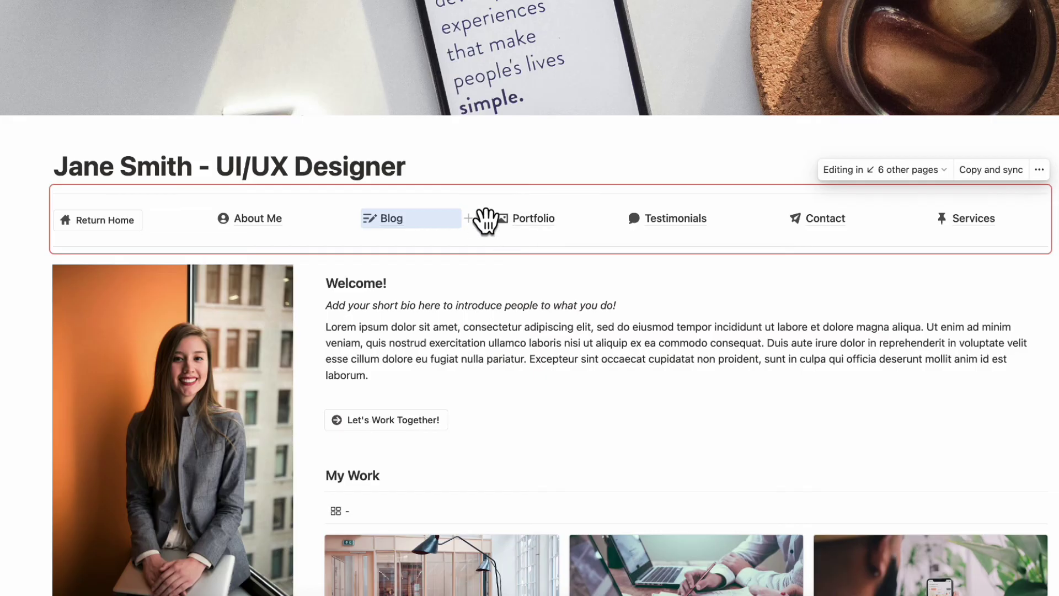
scroll(503, 333, "down", 5)
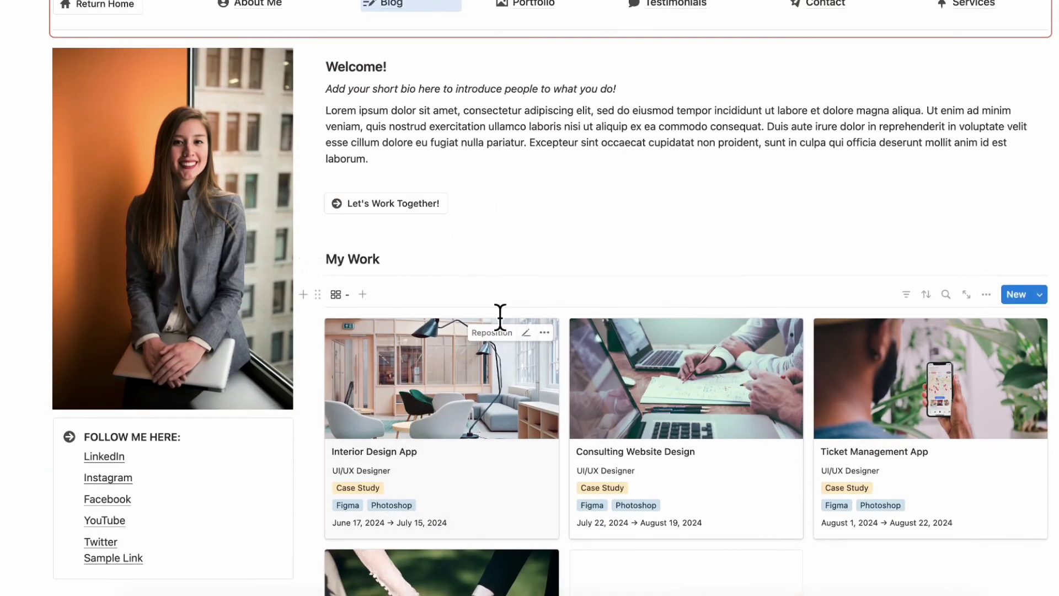
scroll(495, 422, "down", 3)
scroll(492, 419, "up", 10)
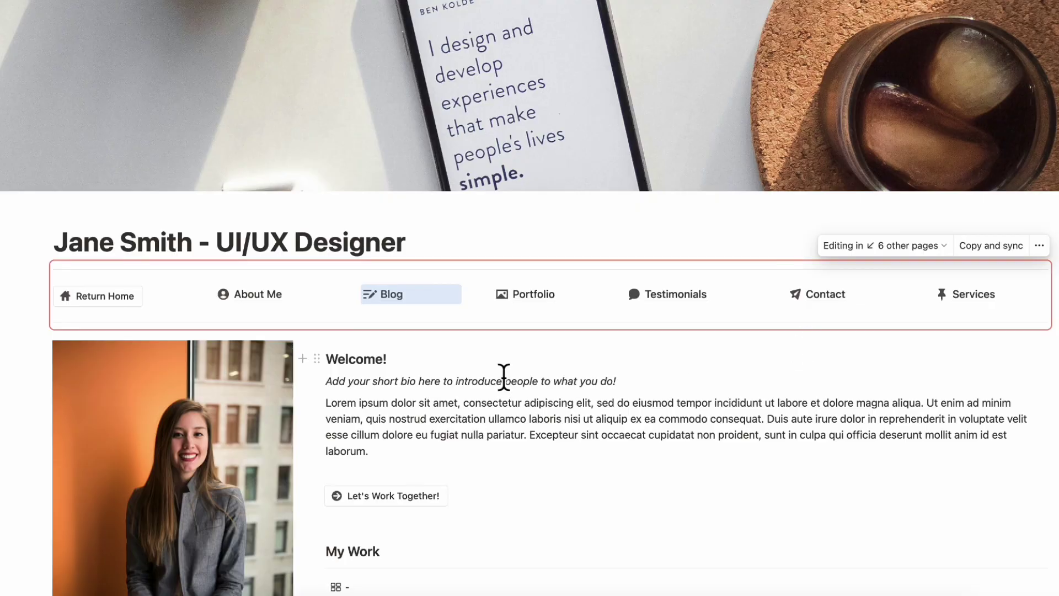
left_click(1015, 371)
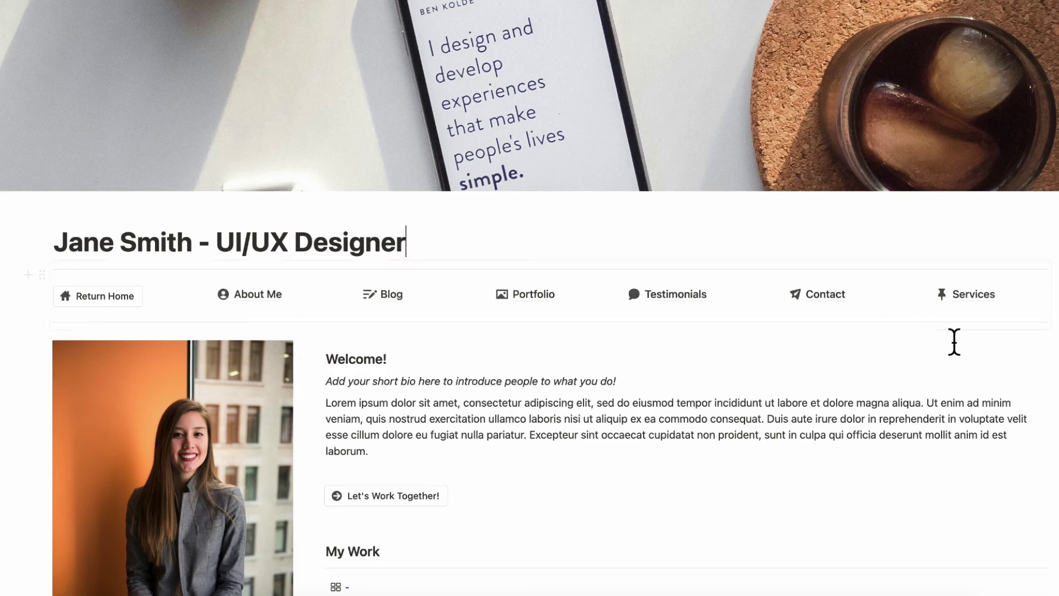
Duplicate the Services page link in the navigation bar and open the duplicated page.
left_click(924, 297)
left_click(817, 199)
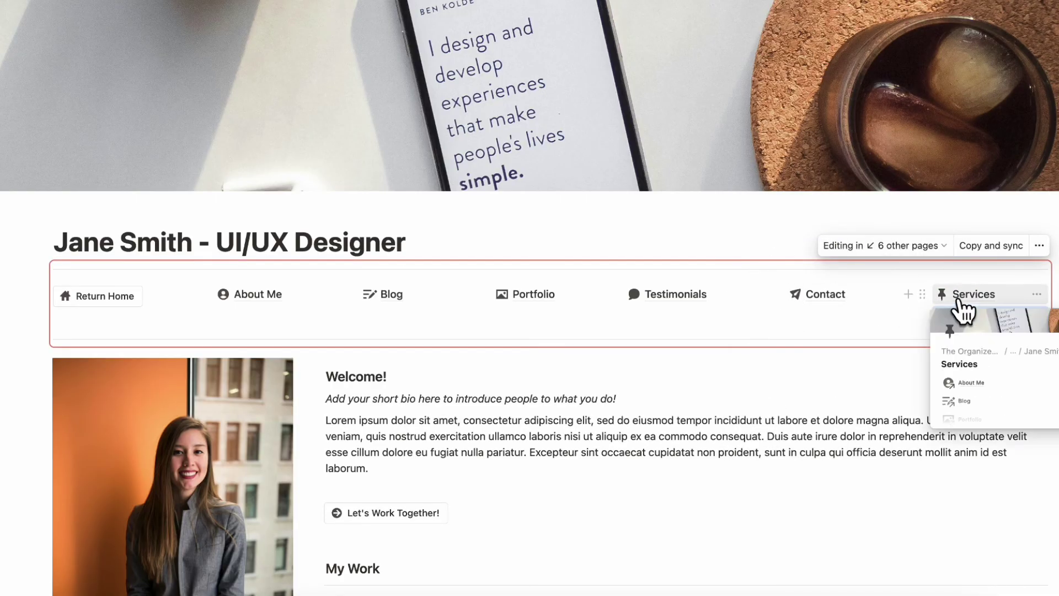
left_click(963, 317)
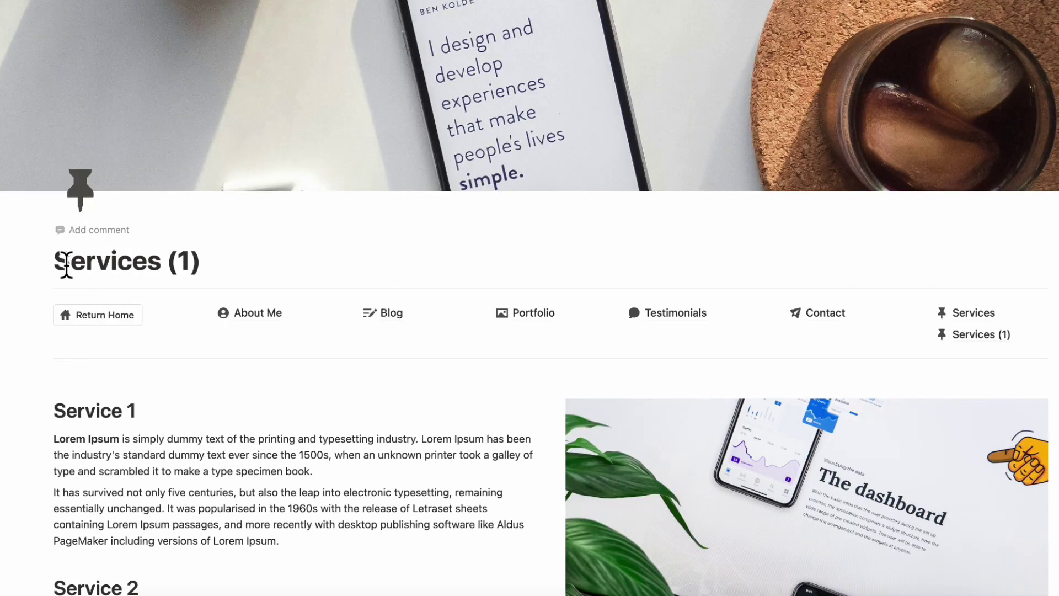
Rename the duplicated Services page to "More info".
left_click_drag(55, 262, 265, 268)
key("BackSpace")
type("More infor")
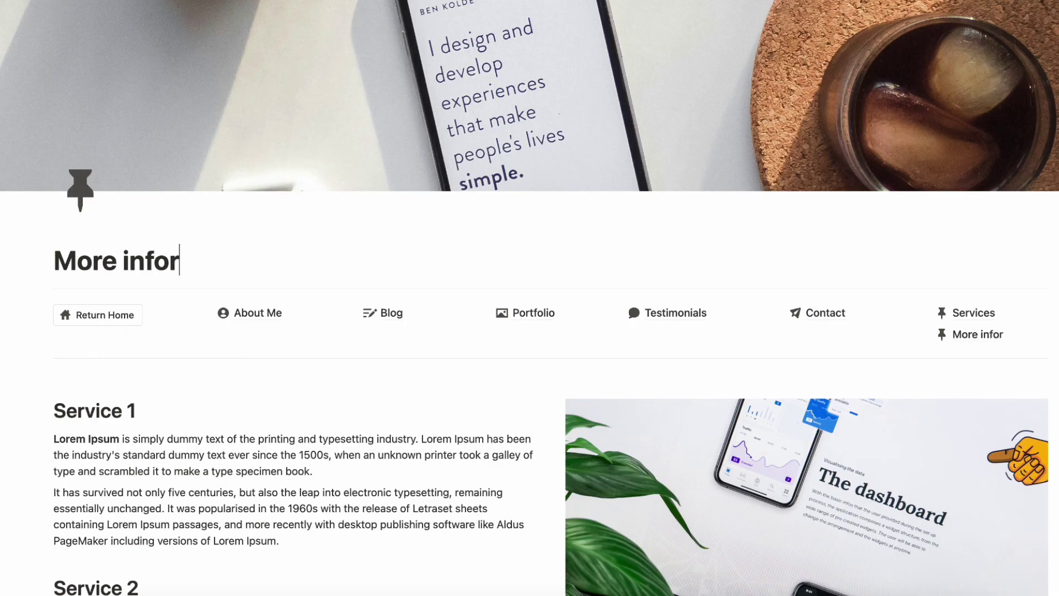
type("mation")
key("BackSpace")
key("BackSpace")
key("BackSpace")
key("BackSpace")
key("BackSpace")
key("BackSpace")
key("BackSpace")
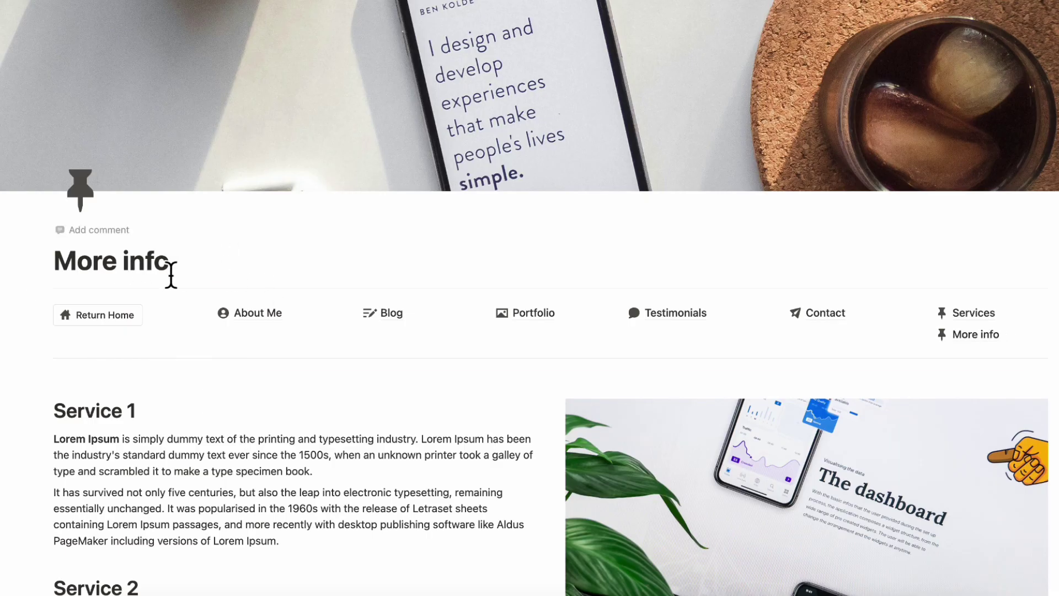
Look over the More info page's content and remove its link from the navigation bar.
scroll(210, 267, "down", 15)
scroll(211, 401, "up", 15)
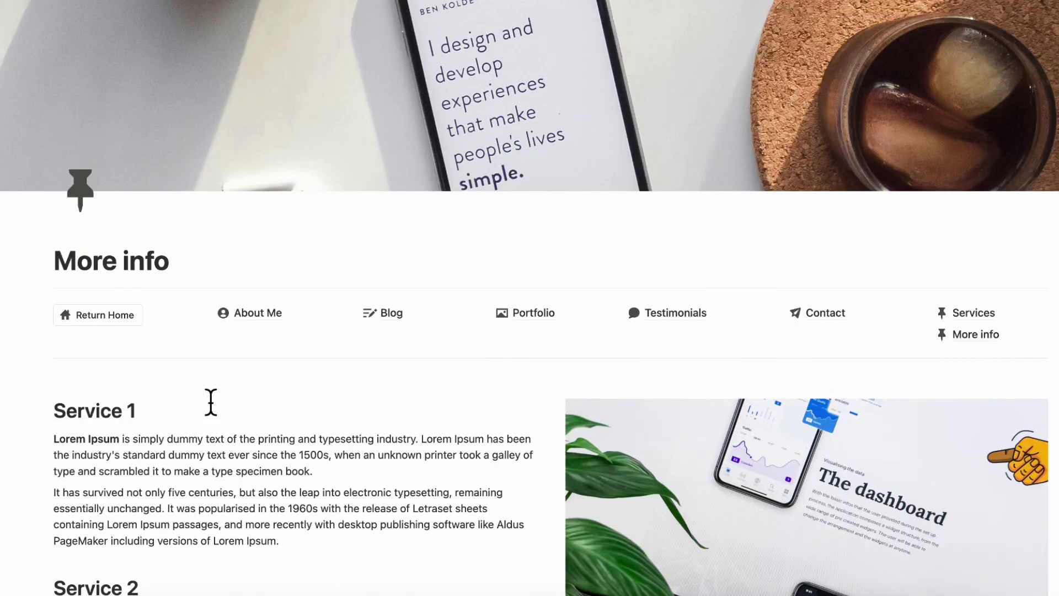
left_click(924, 335)
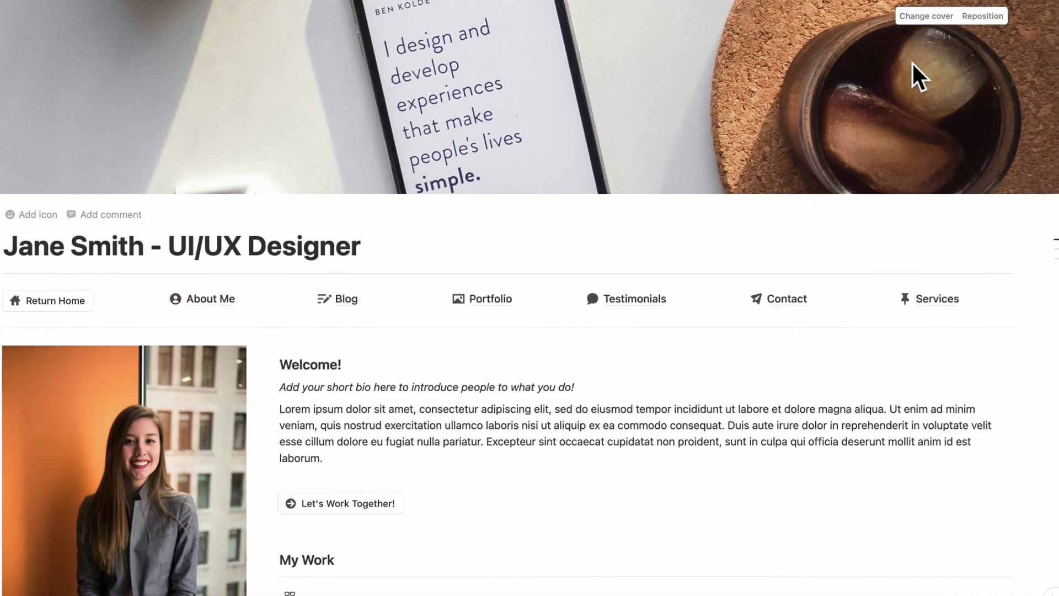
Publish the portfolio home page to the web and turn off "Allow duplicate as template".
left_click(957, 2)
left_click(772, 13)
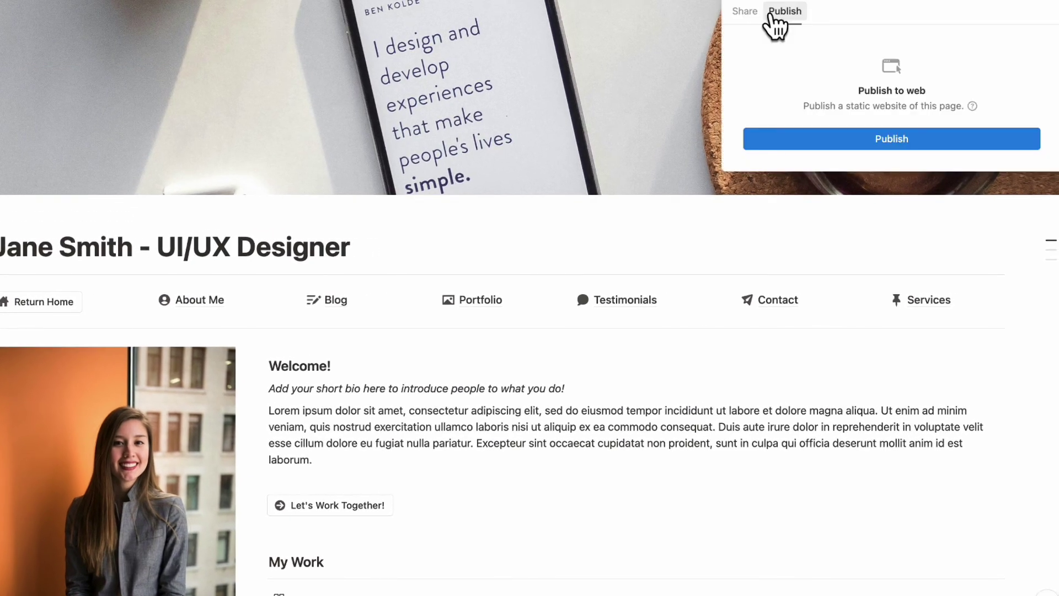
left_click(855, 142)
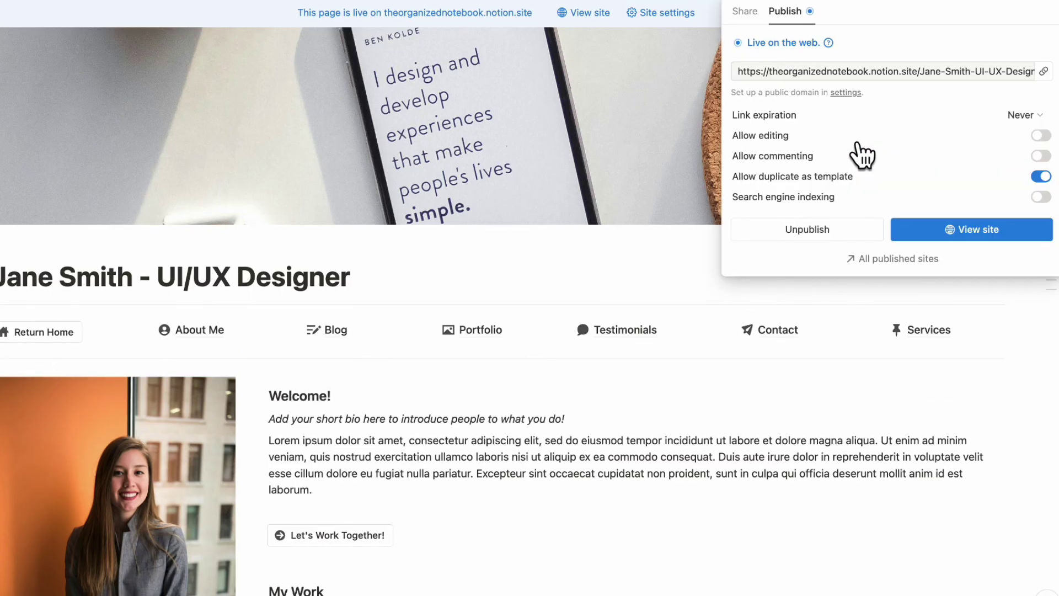
left_click(1040, 177)
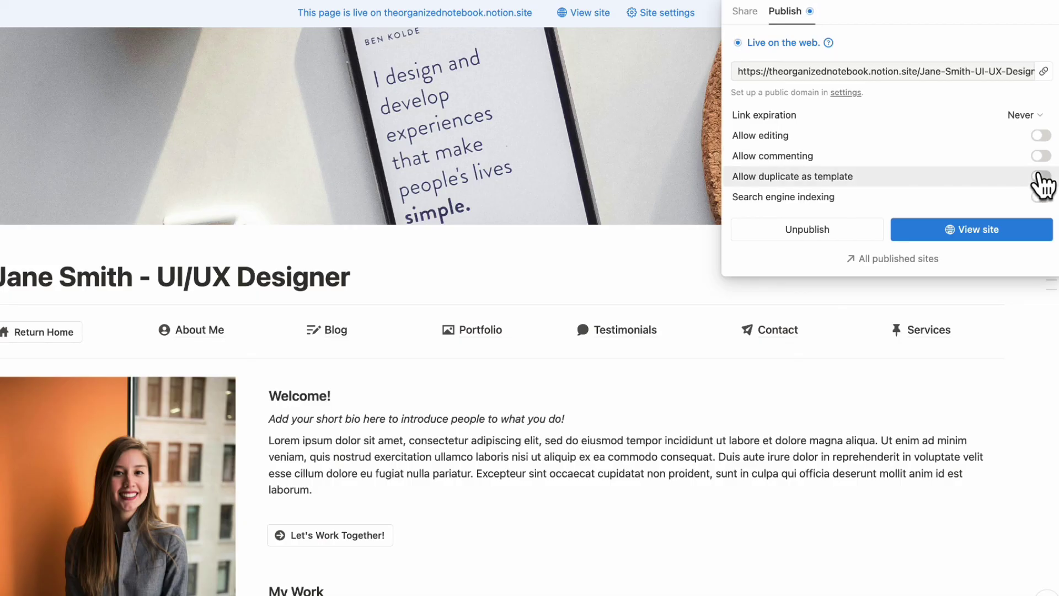
Open the workspace's public settings for the site domain from the published page's options.
mouse_move(1042, 210)
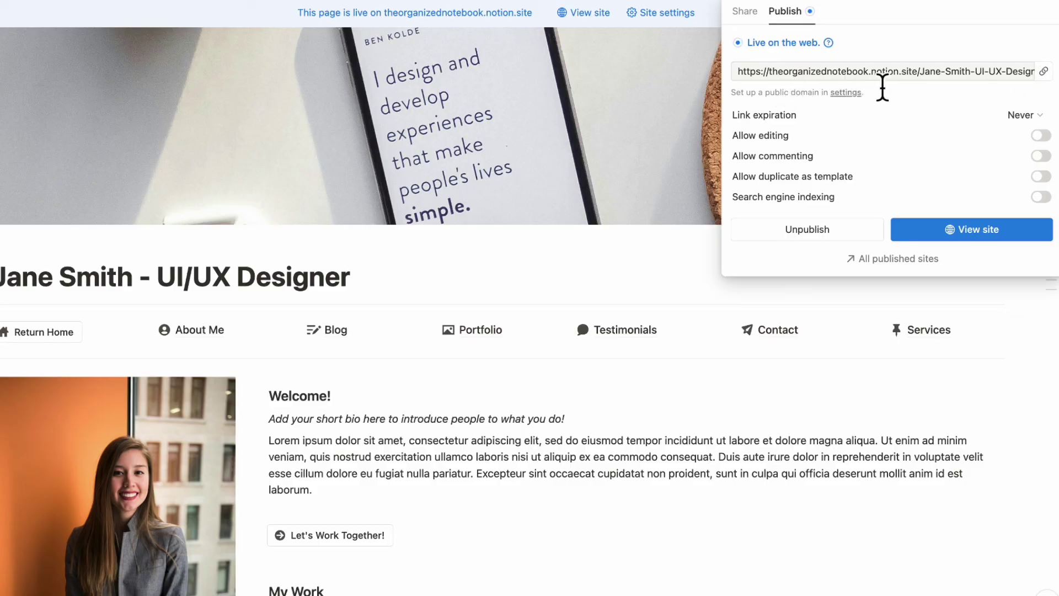
left_click(847, 93)
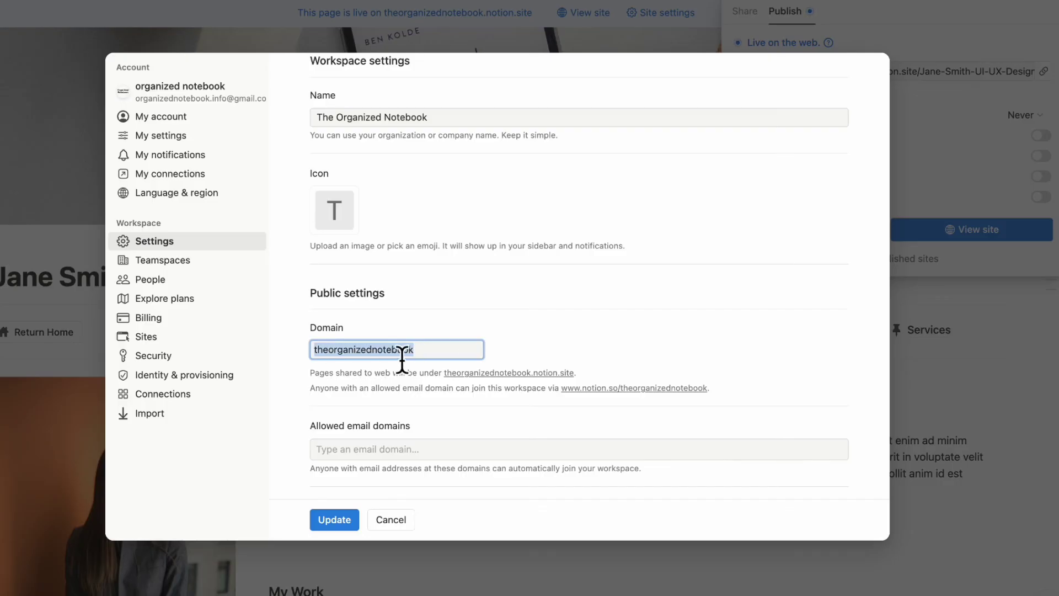